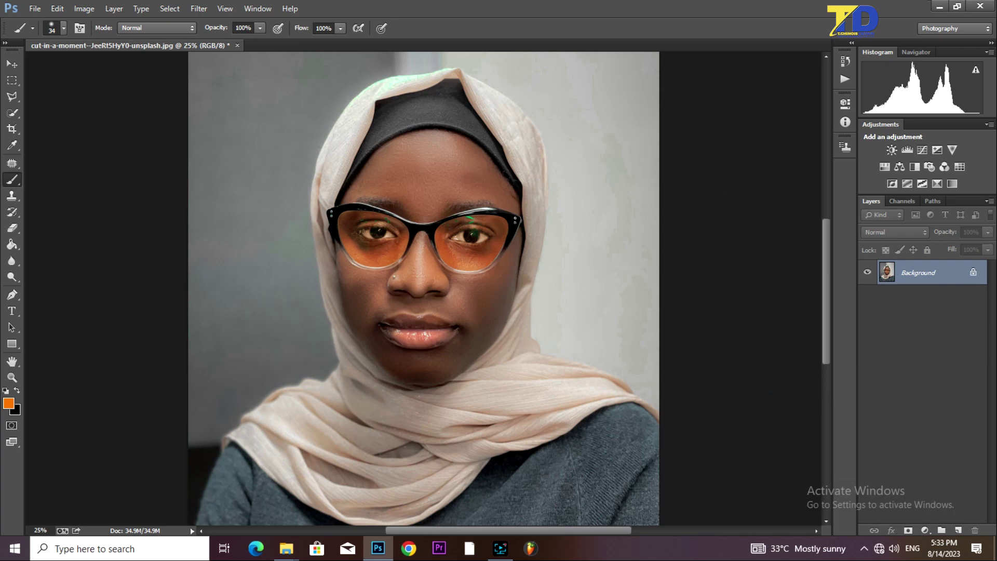
scroll(828, 275, up, 3)
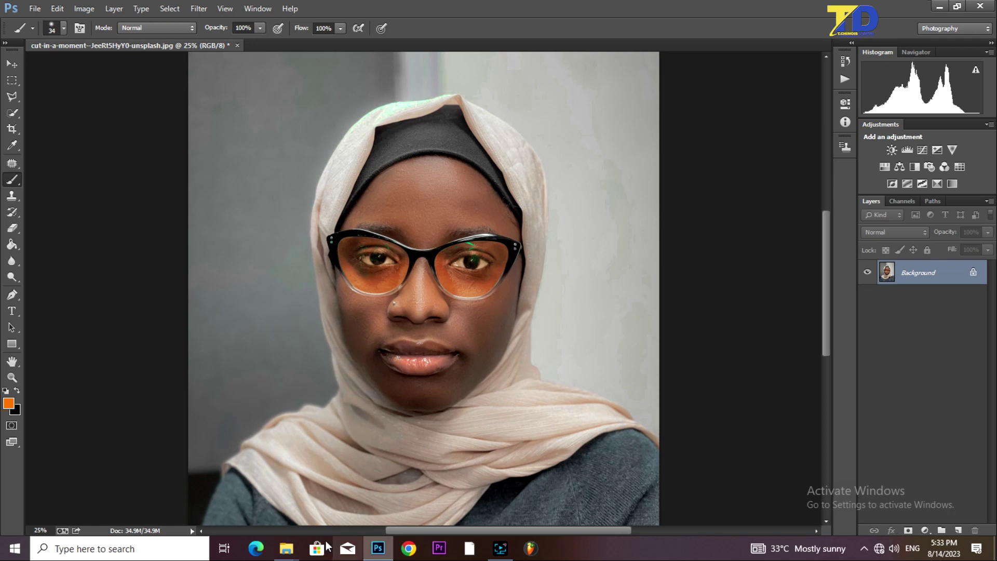
mouse_move(282, 554)
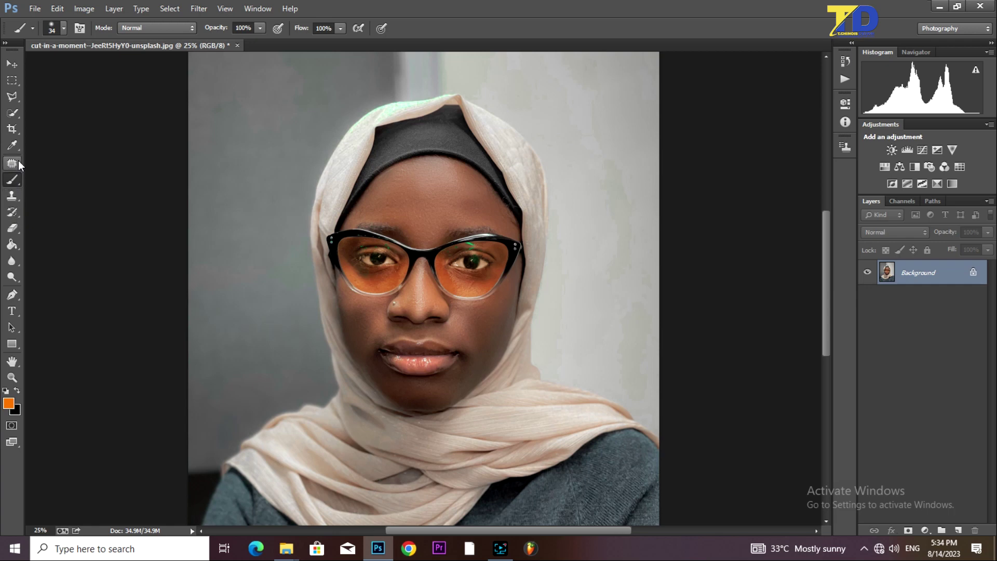
mouse_move(19, 163)
mouse_down()
mouse_move(67, 169)
mouse_move(58, 164)
mouse_up()
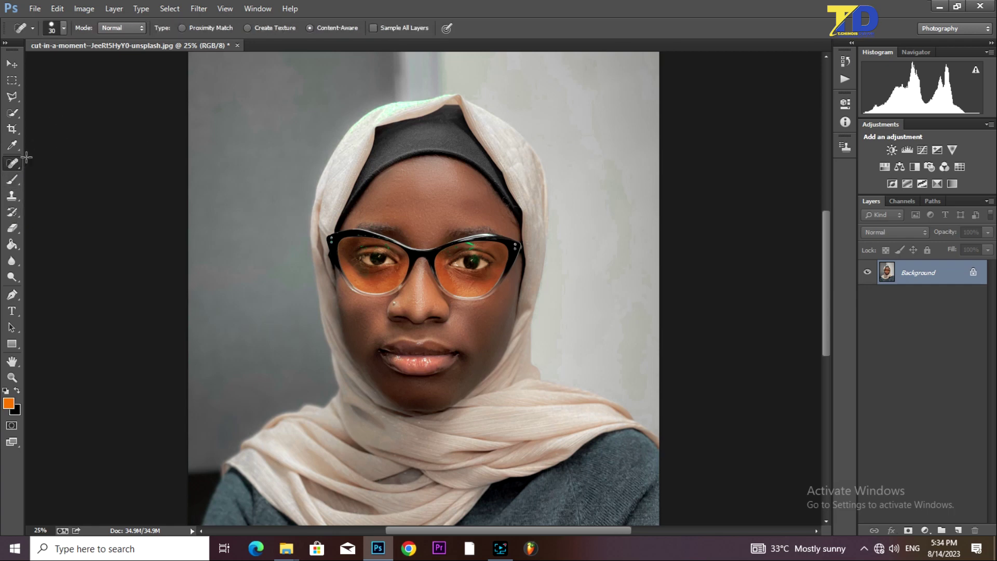
Select the woman's face, scarf and sweater with the Quick Selection tool
click(13, 113)
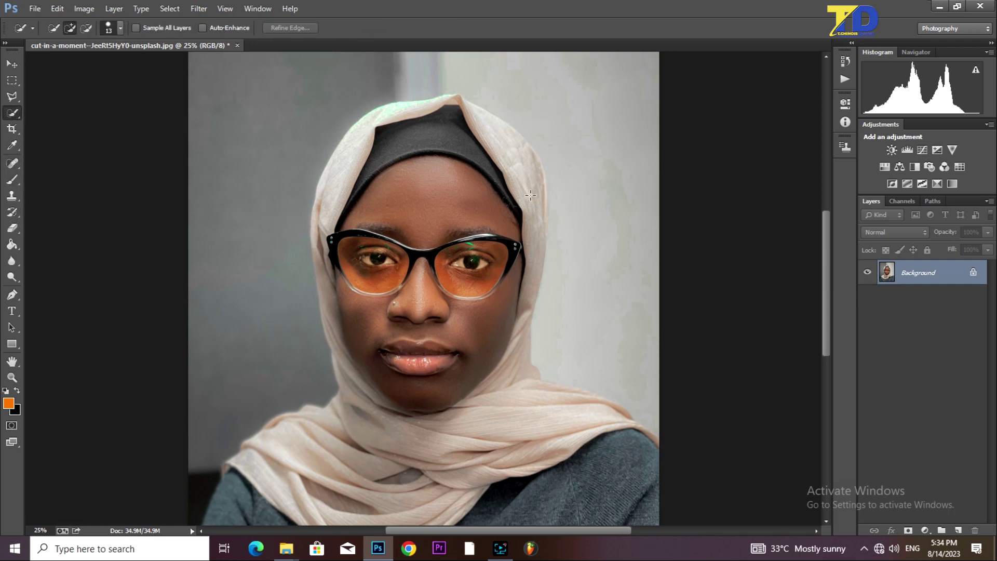
mouse_move(439, 191)
mouse_down()
mouse_move(468, 355)
mouse_move(467, 428)
mouse_move(455, 461)
mouse_move(396, 494)
mouse_move(341, 504)
mouse_move(268, 500)
mouse_move(213, 529)
mouse_up()
drag(378, 535, 644, 540)
drag(825, 246, 825, 309)
mouse_move(581, 270)
mouse_down()
mouse_move(638, 244)
mouse_move(561, 186)
mouse_move(523, 173)
mouse_up()
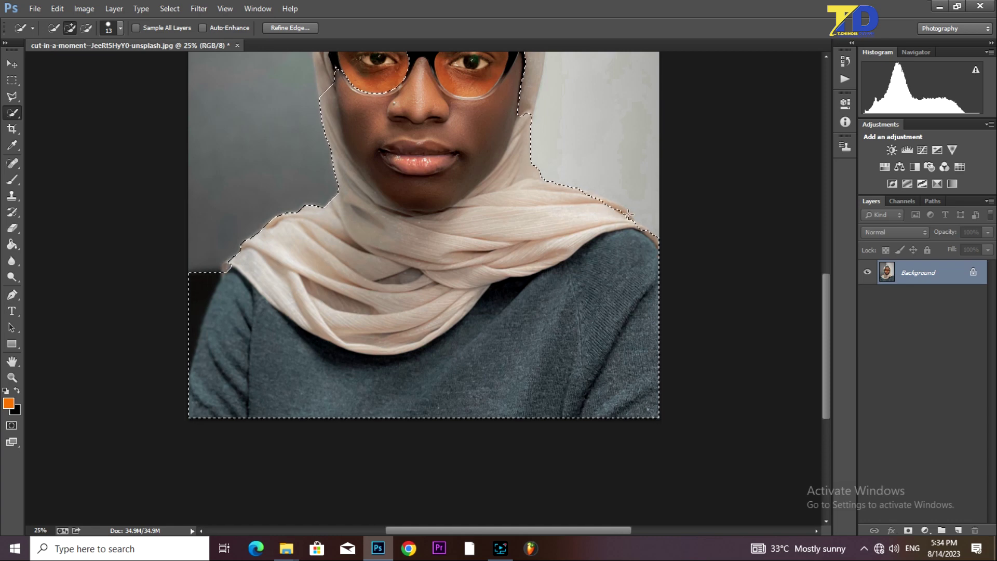
Clean up the selection along the scarf on the right shoulder and subtract the dark background beside the left sleeve
drag(580, 192, 631, 200)
key(alt)
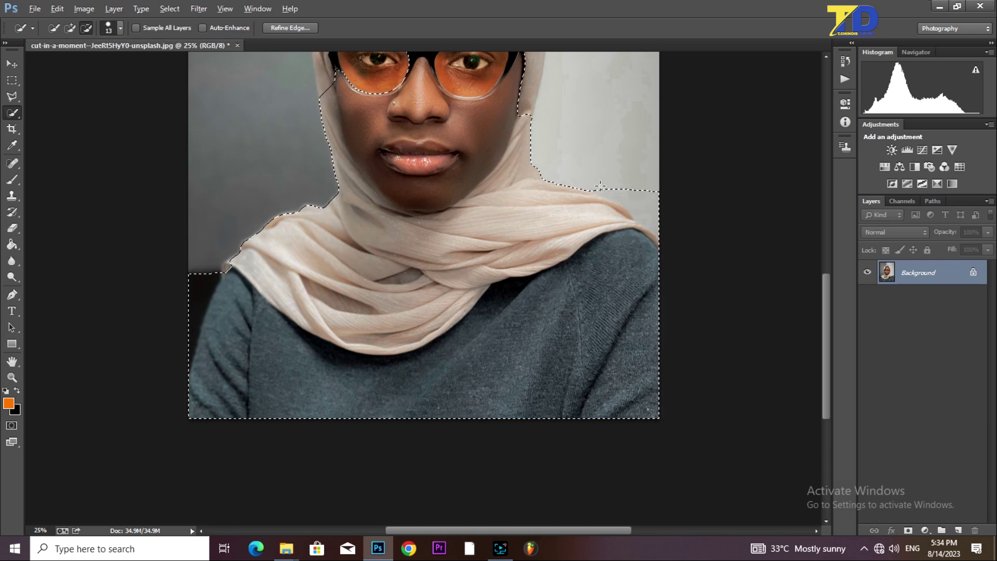
drag(652, 209, 630, 201)
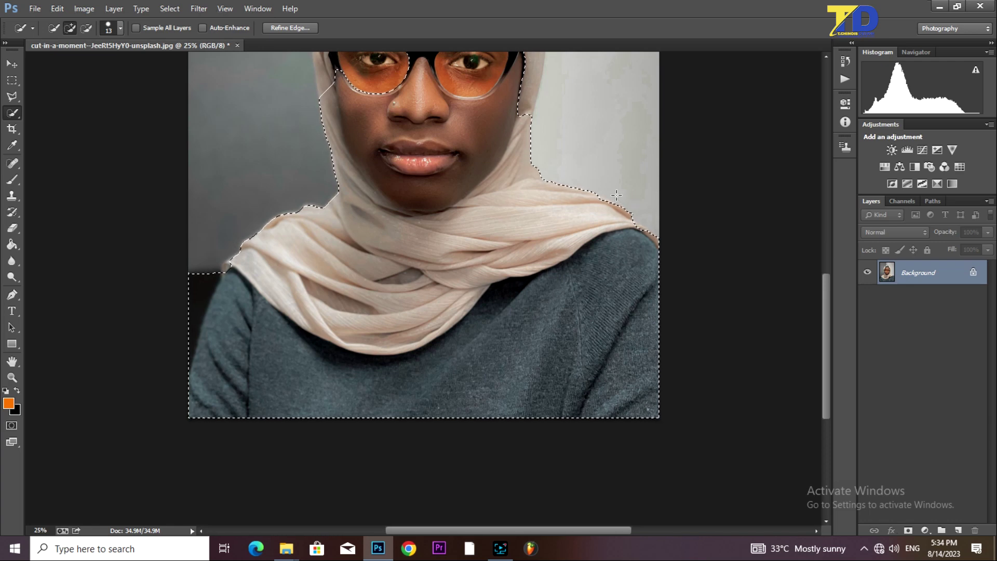
key(alt)
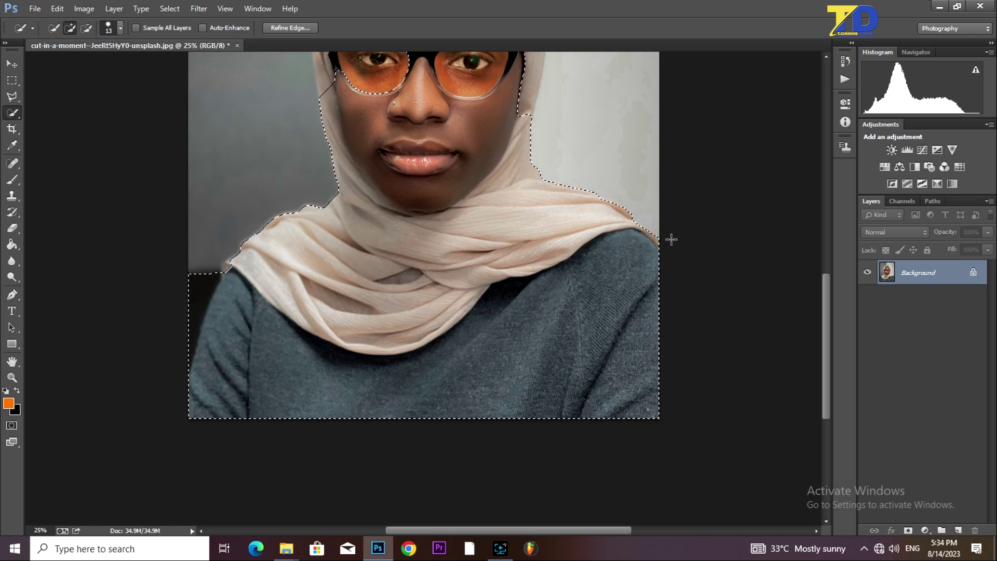
drag(827, 322, 833, 272)
alt+click(192, 487)
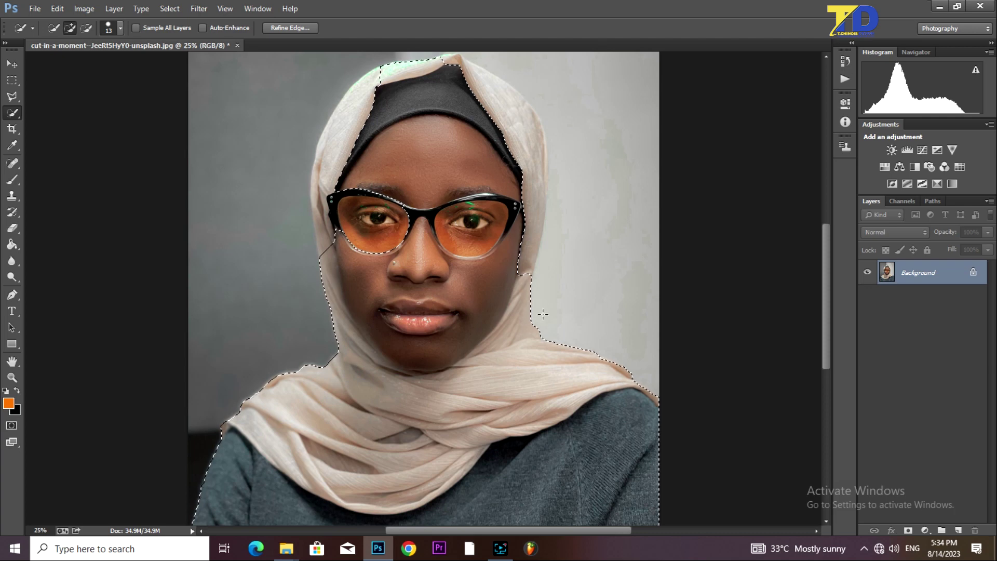
Add both sides and the top of the hijab to the selection, then subtract the background spill at its upper-right edge
mouse_move(524, 272)
mouse_down()
mouse_move(534, 229)
mouse_move(516, 117)
mouse_move(455, 59)
mouse_up()
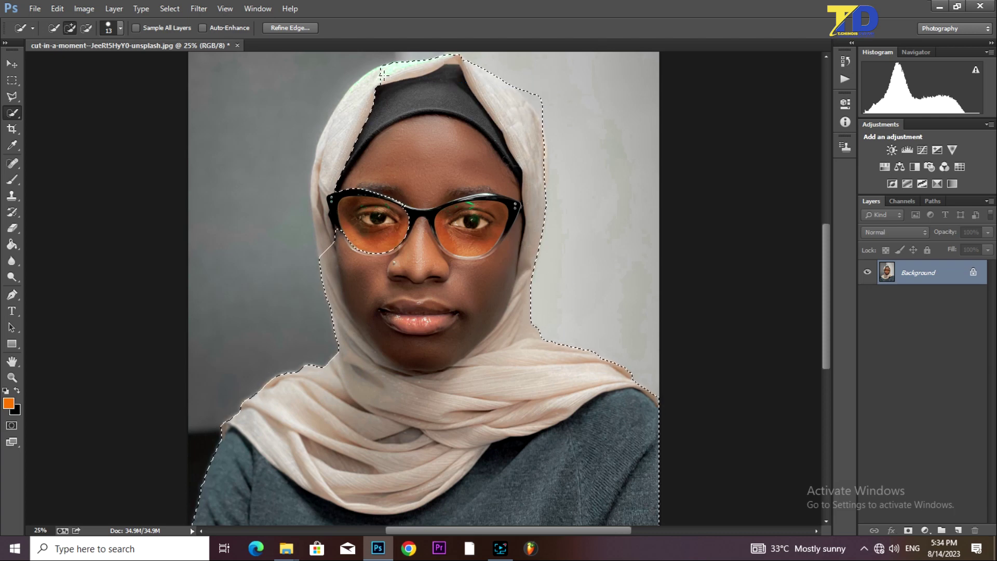
drag(338, 129, 311, 205)
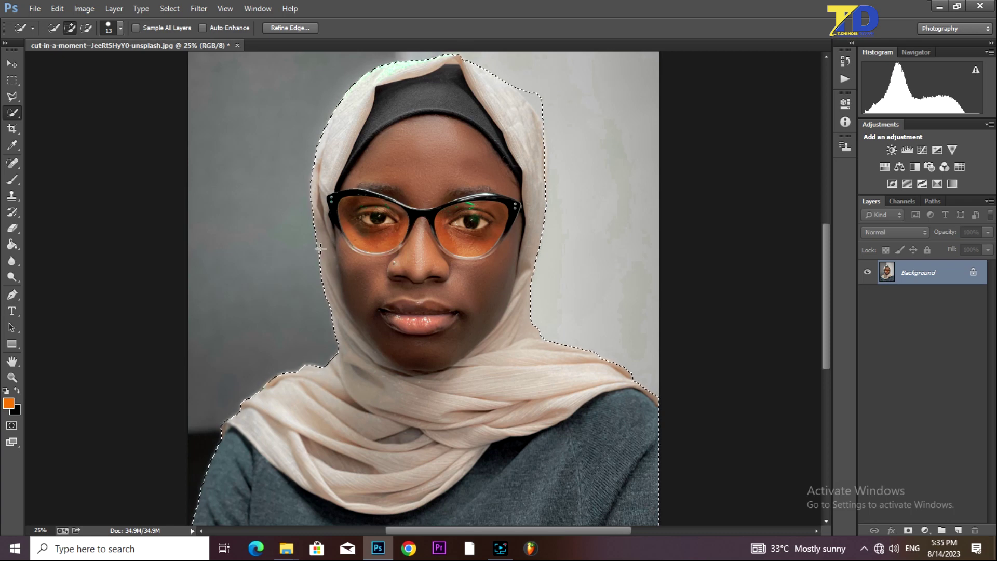
key(alt)
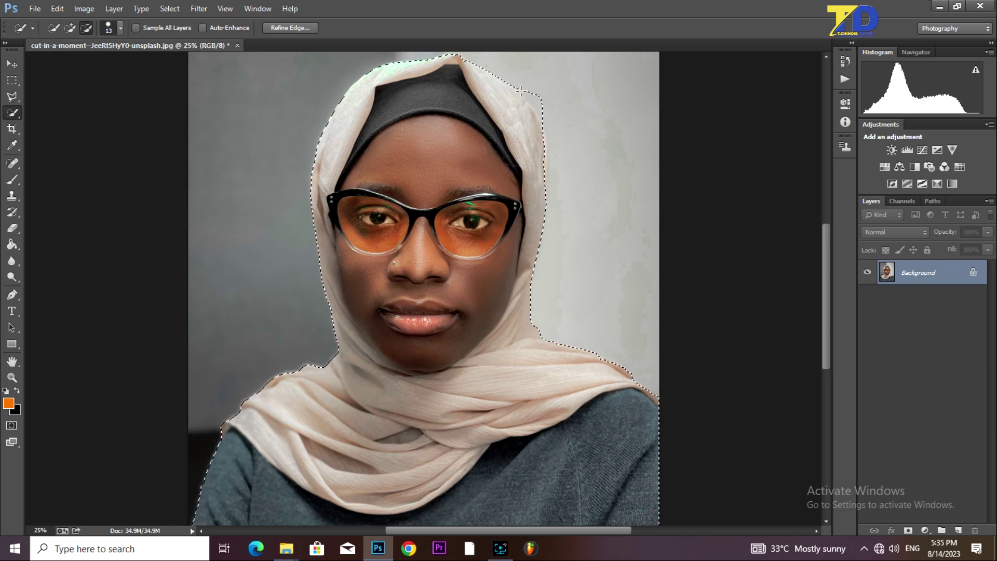
drag(519, 87, 536, 103)
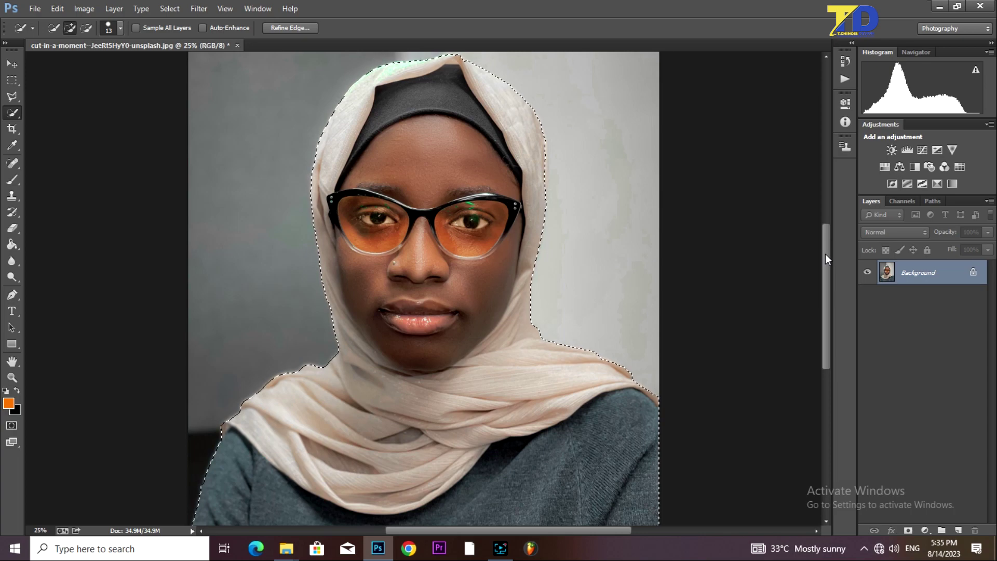
Hide the photo's background by adding a layer mask from the selection
drag(826, 254, 821, 201)
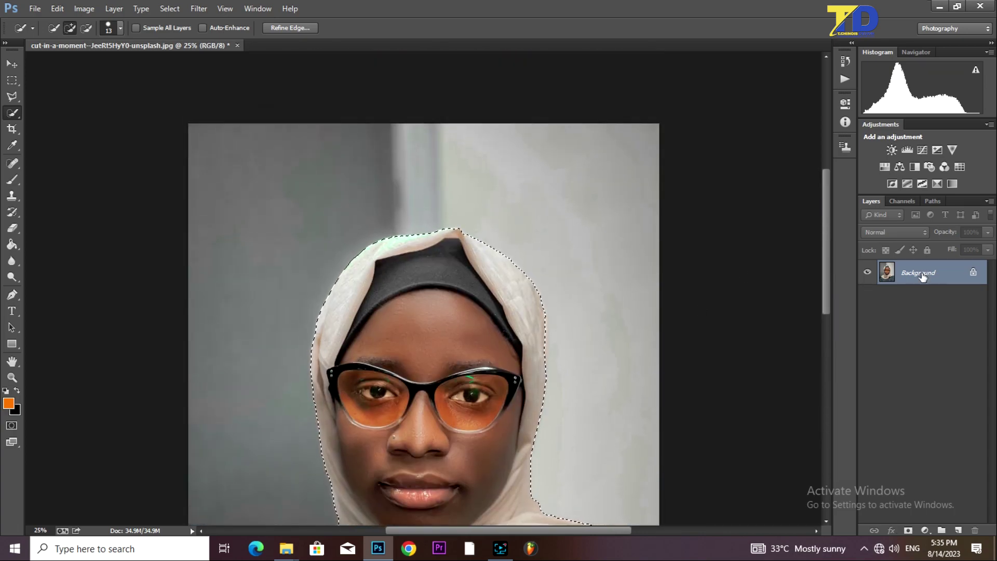
drag(826, 250, 826, 314)
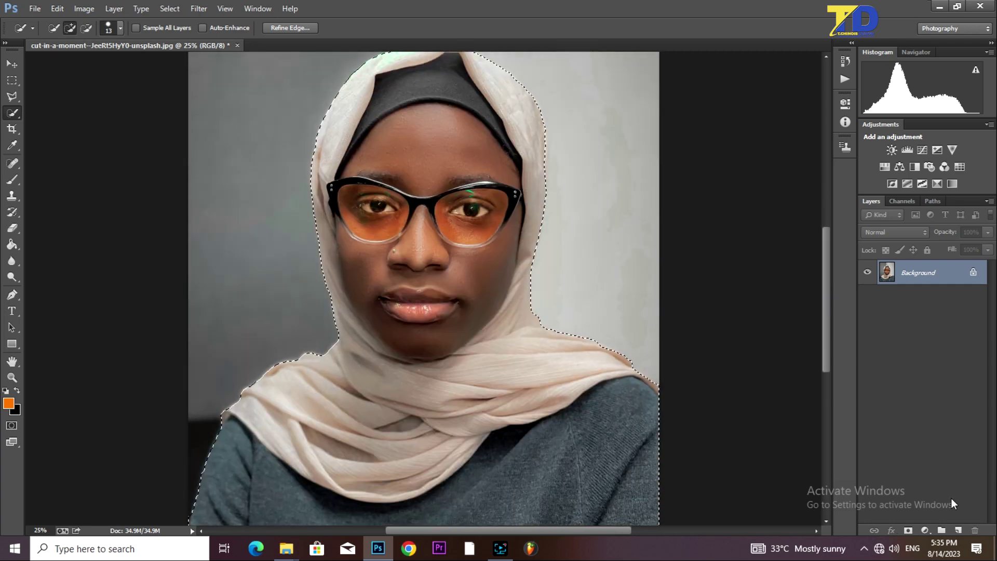
click(907, 530)
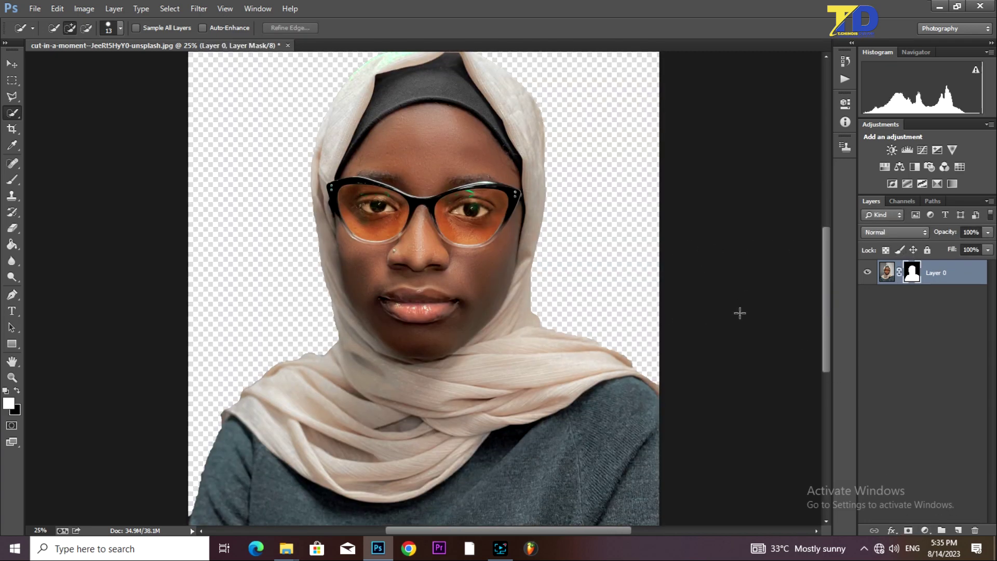
mouse_move(829, 300)
mouse_down()
mouse_move(827, 278)
mouse_move(820, 340)
mouse_move(817, 289)
mouse_move(822, 311)
mouse_up()
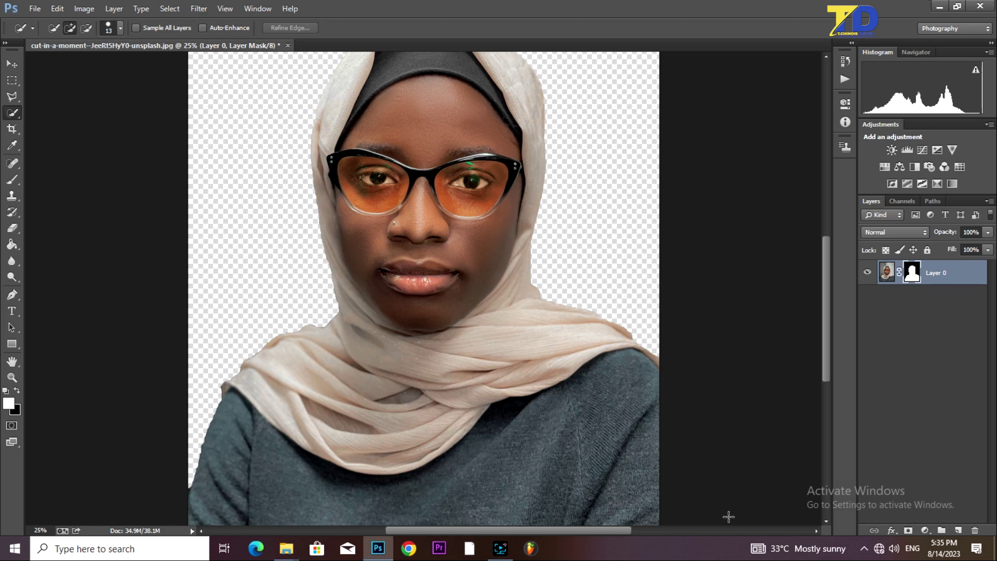
Load the layer mask as a selection and brush along the scarf's left shoulder edge in Refine Edge
ctrl+click(913, 272)
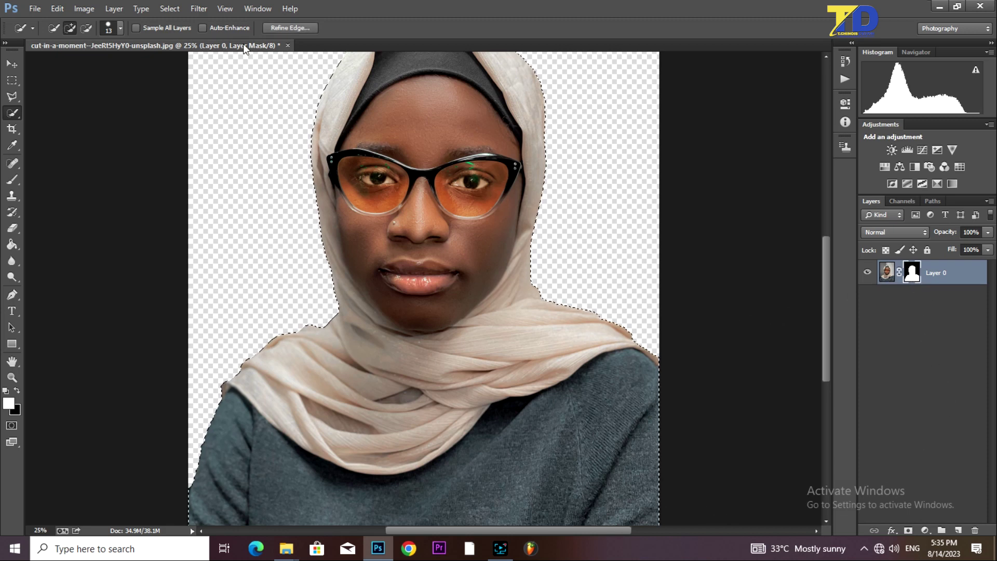
click(291, 27)
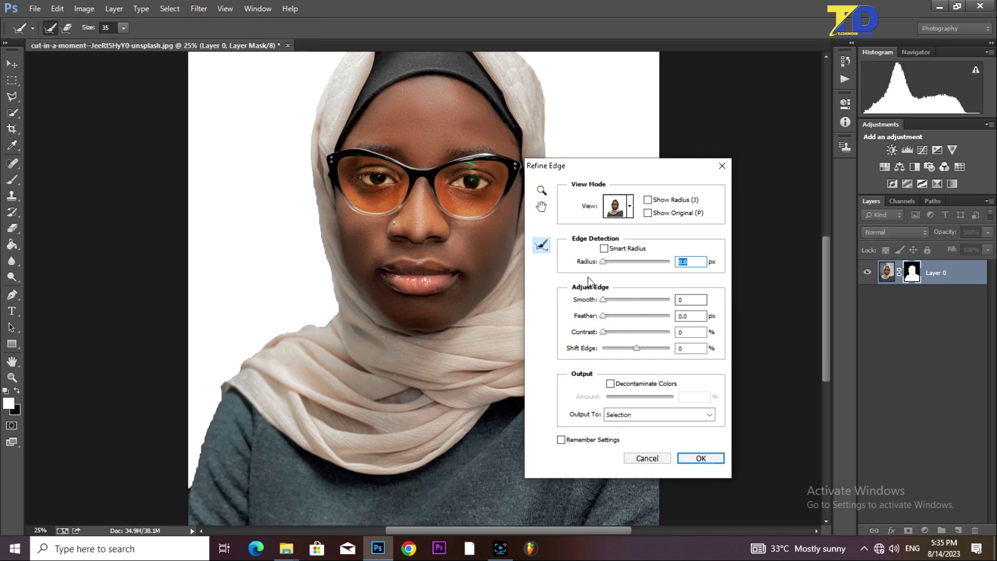
key(ctrl+plus)
key(ctrl+plus)
key(ctrl+plus)
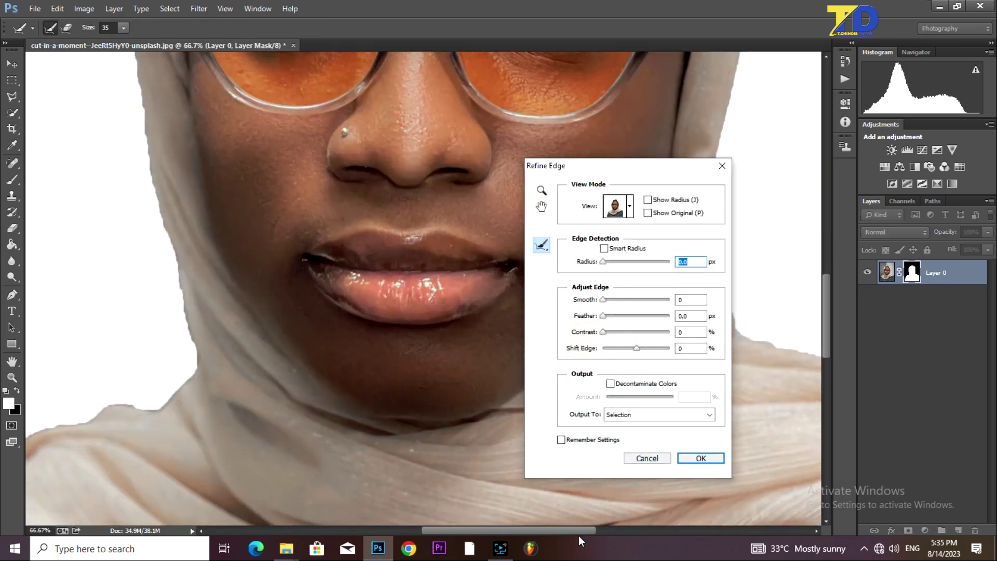
drag(576, 531, 500, 521)
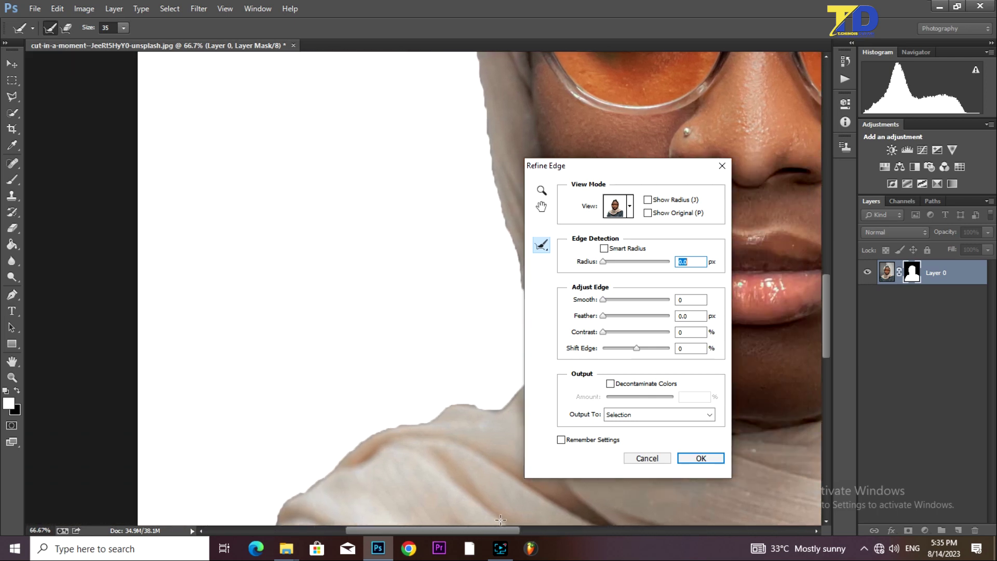
click(889, 271)
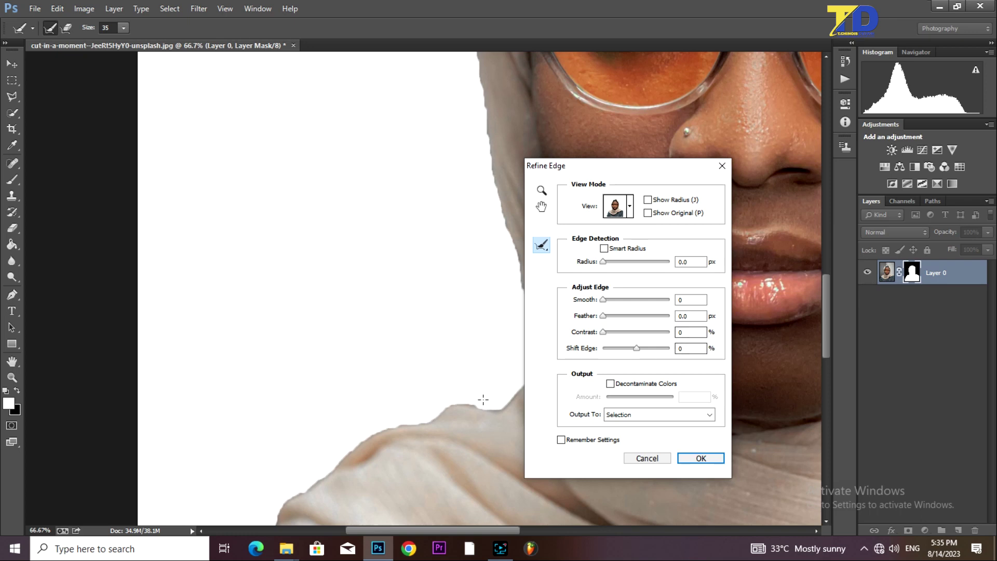
mouse_move(519, 386)
mouse_down()
mouse_move(496, 412)
mouse_move(455, 410)
mouse_up()
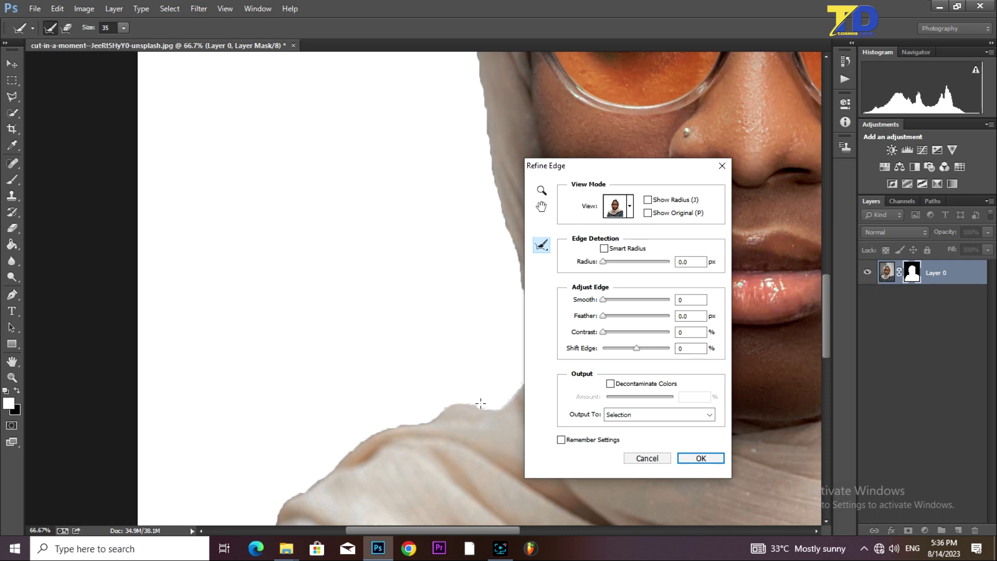
mouse_move(479, 405)
mouse_down()
mouse_move(363, 434)
mouse_move(285, 504)
mouse_up()
Brush the Refine Radius tool along the lower-left scarf edge and down the outer edge of the left sleeve
drag(826, 305, 825, 349)
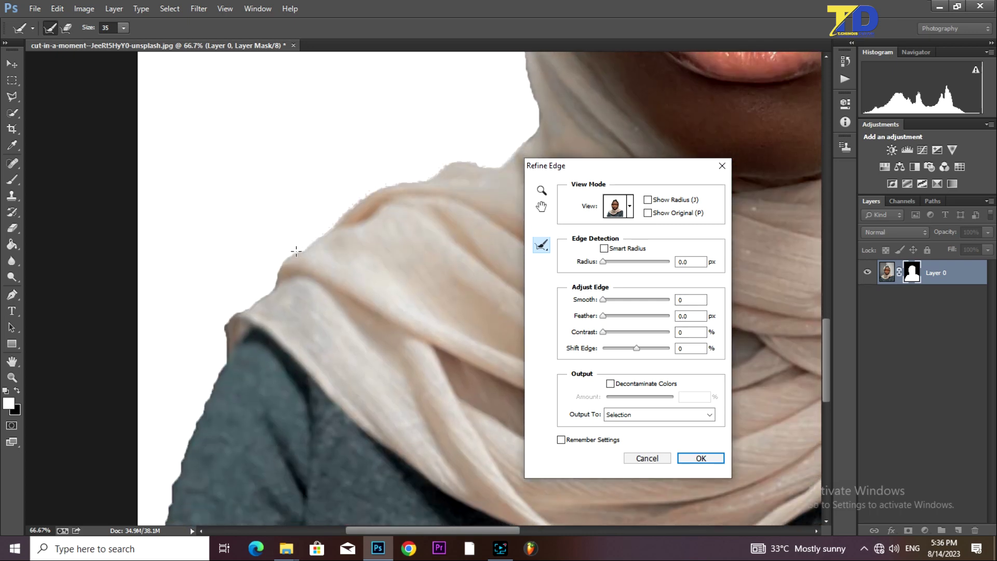
mouse_move(296, 252)
mouse_down()
mouse_move(271, 262)
mouse_move(277, 269)
mouse_up()
drag(251, 305, 223, 351)
drag(209, 393, 156, 530)
drag(828, 353, 824, 392)
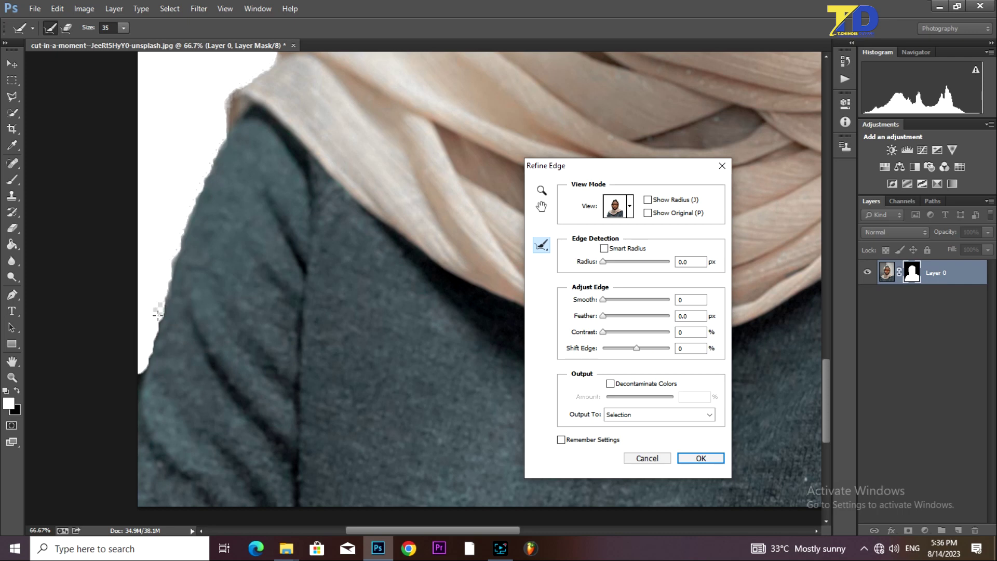
drag(157, 315, 150, 342)
Refine the hijab's left edge from beside the glasses down to where it meets the shoulder
drag(824, 393, 833, 275)
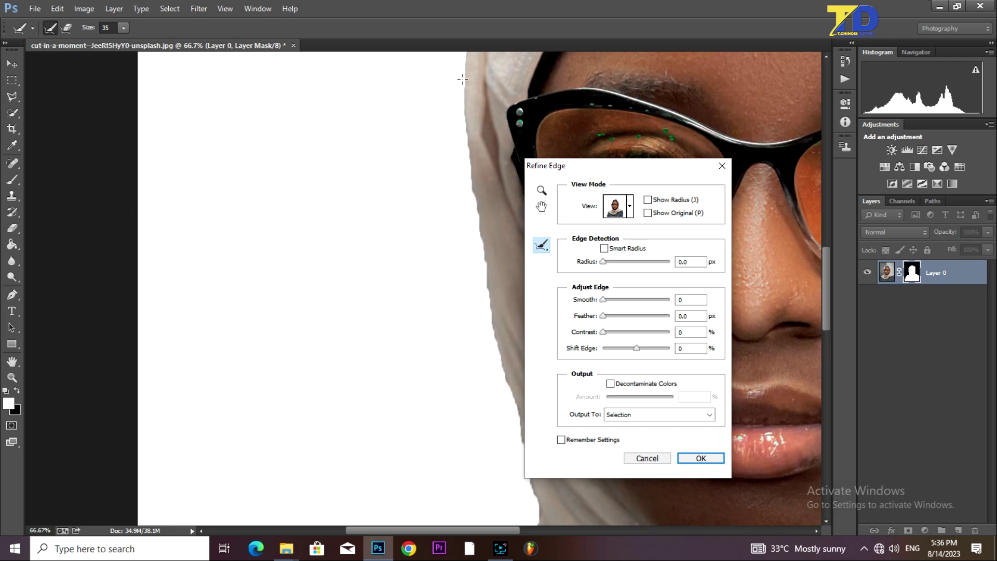
mouse_move(462, 80)
mouse_down()
mouse_move(470, 222)
mouse_move(511, 405)
mouse_up()
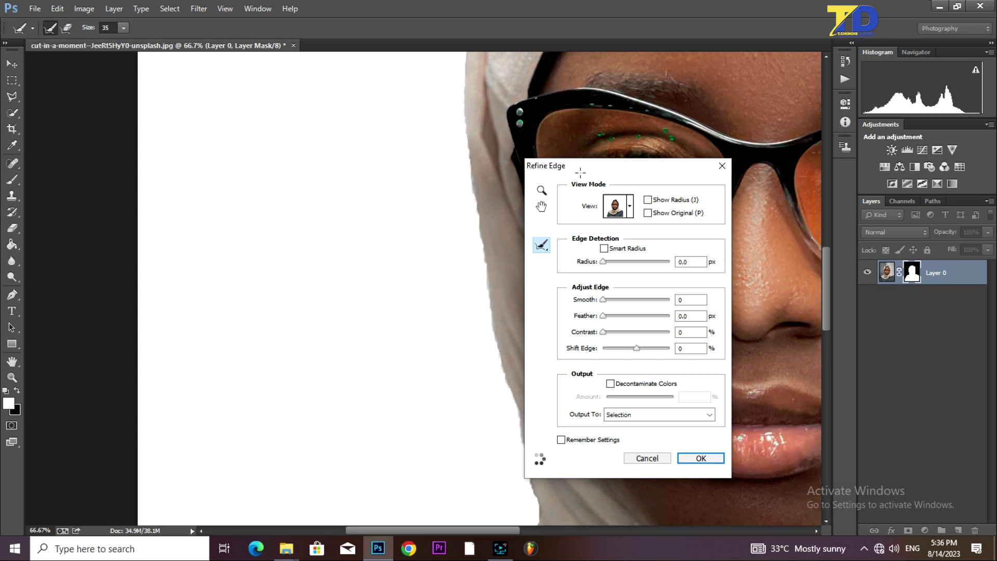
drag(581, 166, 668, 128)
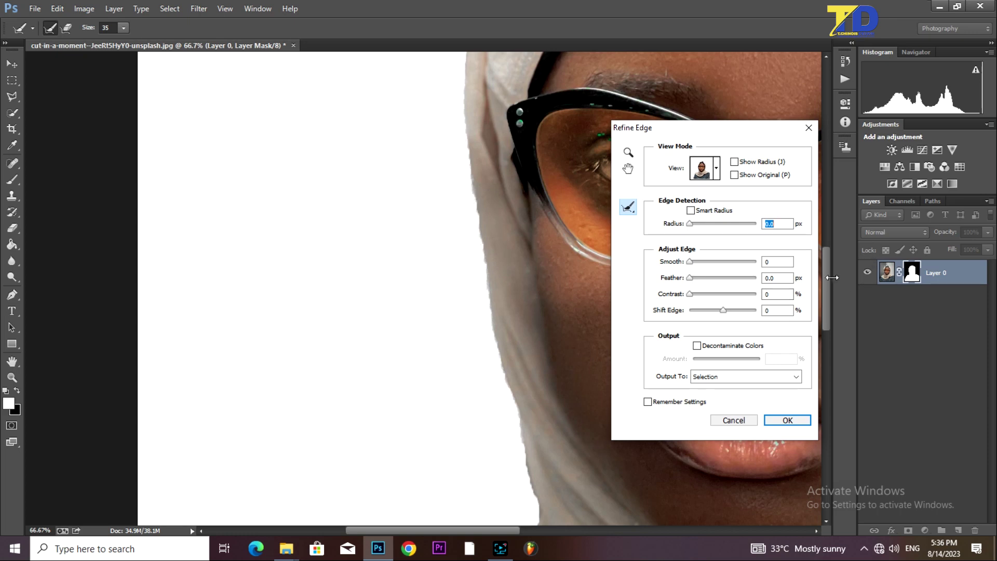
scroll(528, 259, down, 5)
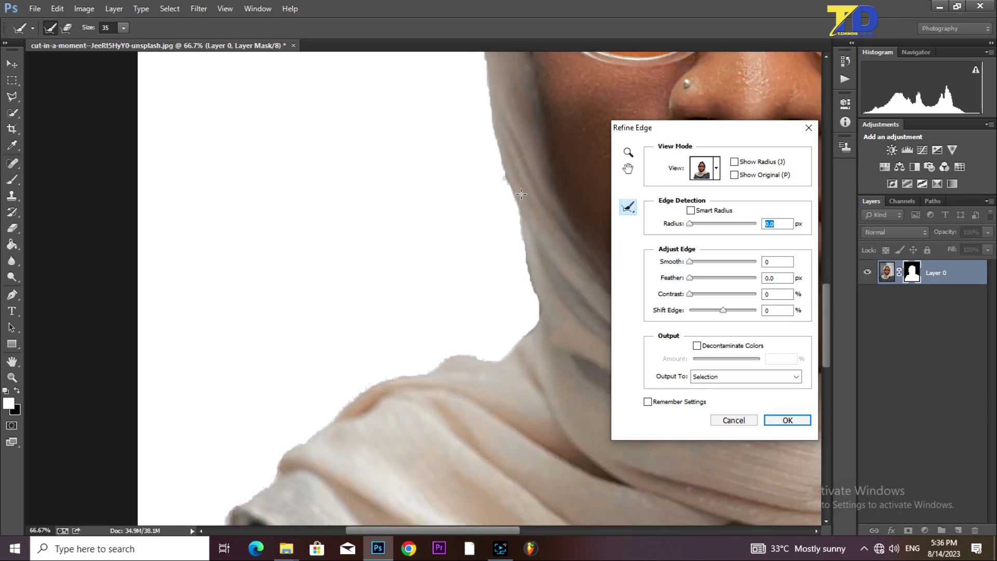
click(524, 202)
mouse_move(507, 182)
mouse_down()
mouse_move(542, 309)
mouse_move(507, 355)
mouse_up()
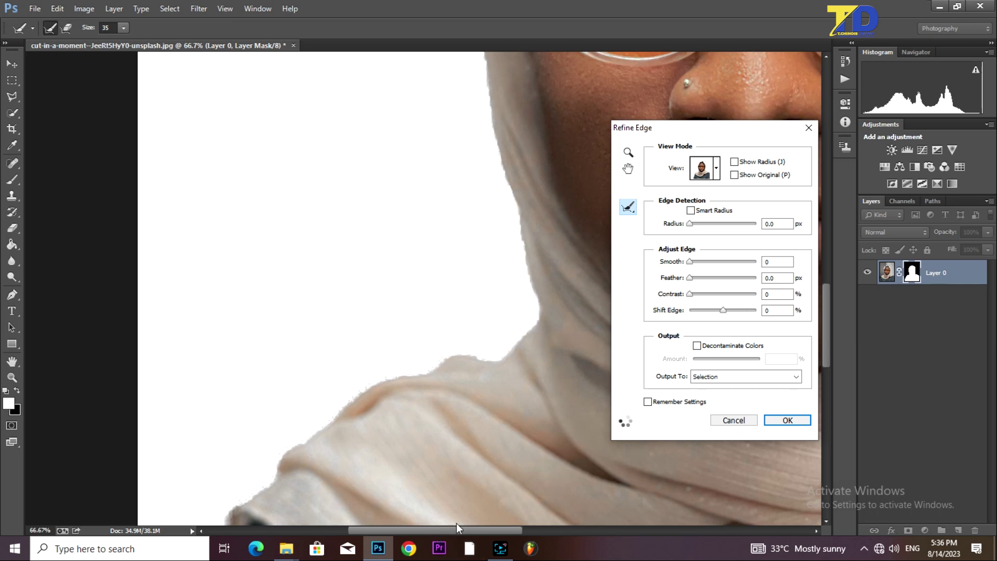
Brush the Refine Radius tool along the hijab's right edge from its peak down to beside the eyebrow
scroll(457, 522, right, 10)
scroll(629, 486, left, 2)
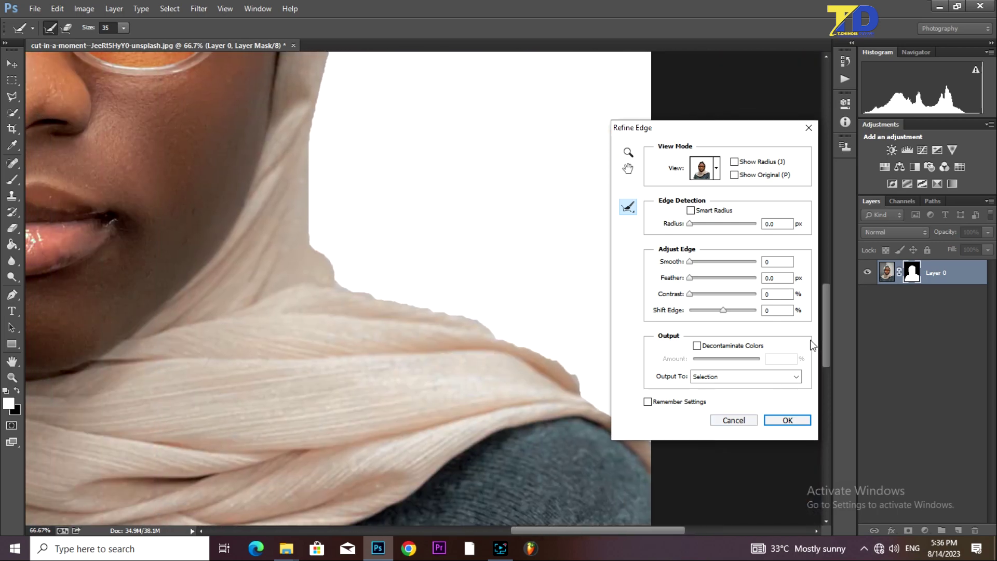
drag(827, 326, 853, 219)
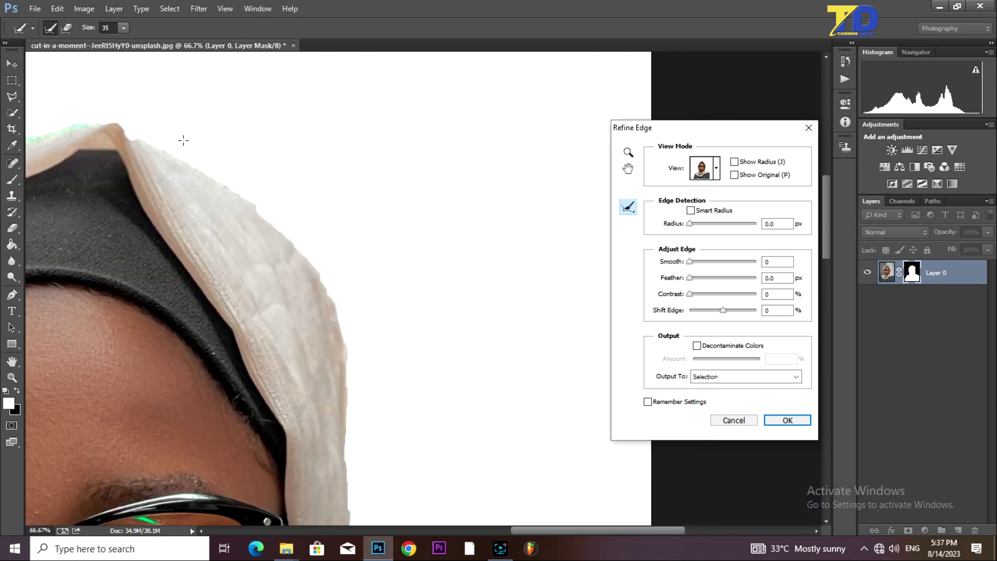
mouse_move(112, 121)
mouse_down()
mouse_move(229, 188)
mouse_move(285, 235)
mouse_up()
mouse_move(325, 292)
mouse_down()
mouse_move(351, 377)
mouse_move(347, 470)
mouse_up()
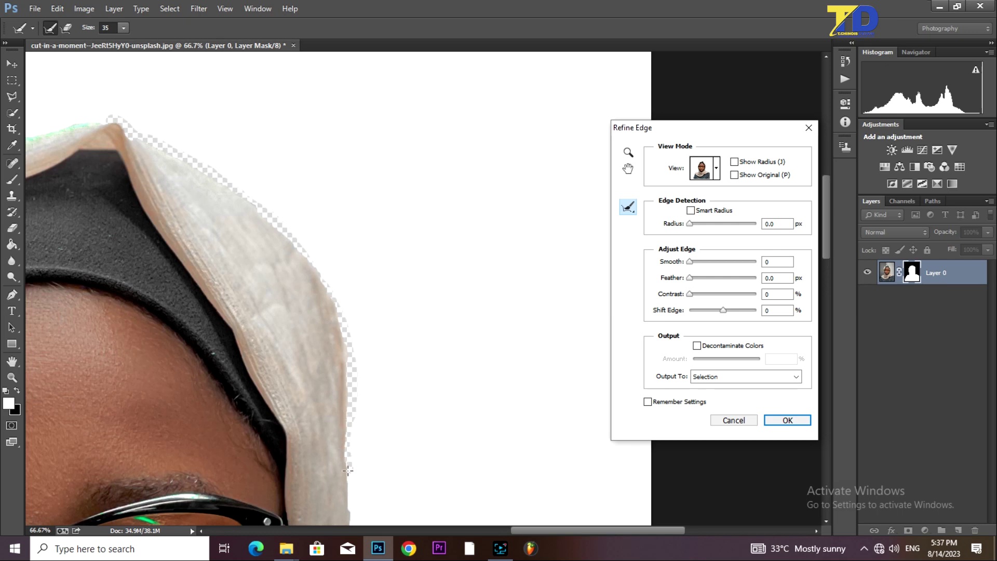
Refine the hijab's right edge from beside the glasses down the neck and along the right shoulder
drag(828, 239, 826, 270)
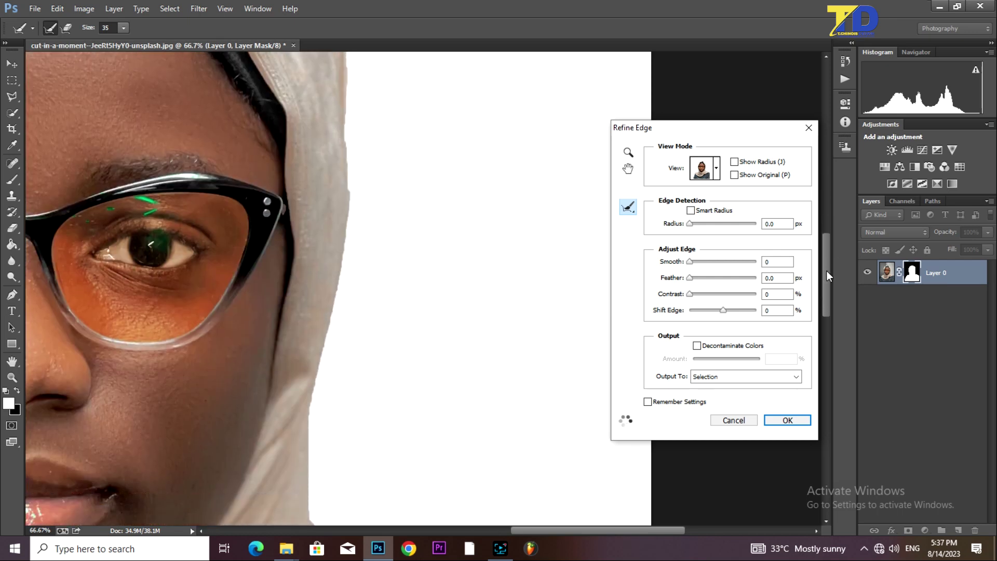
mouse_move(351, 87)
mouse_down()
mouse_move(357, 185)
mouse_move(353, 204)
mouse_move(348, 153)
mouse_move(334, 314)
mouse_move(301, 418)
mouse_up()
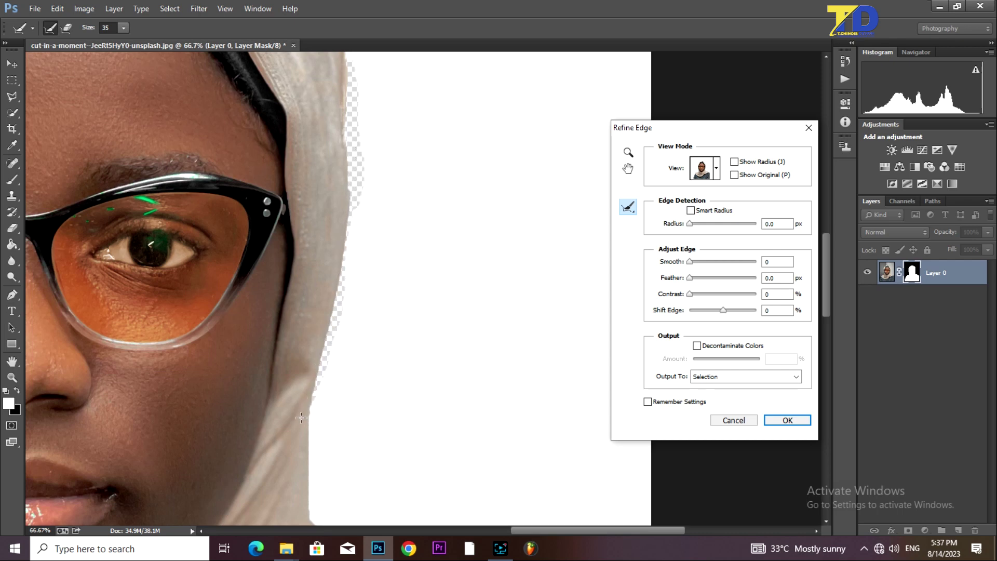
drag(829, 257, 825, 306)
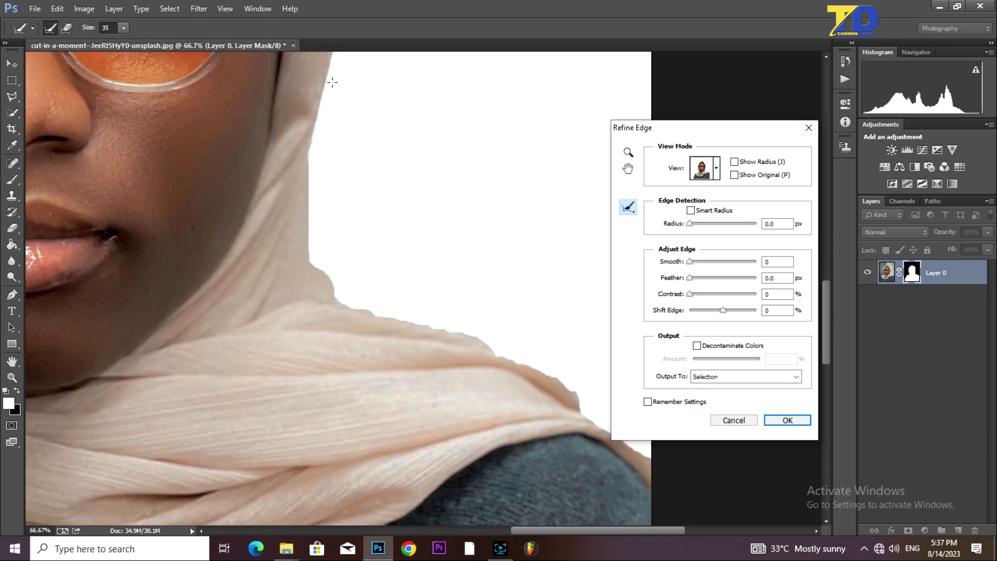
mouse_move(332, 81)
mouse_down()
mouse_move(309, 199)
mouse_move(317, 271)
mouse_move(367, 317)
mouse_move(506, 351)
mouse_move(565, 384)
mouse_move(591, 415)
mouse_up()
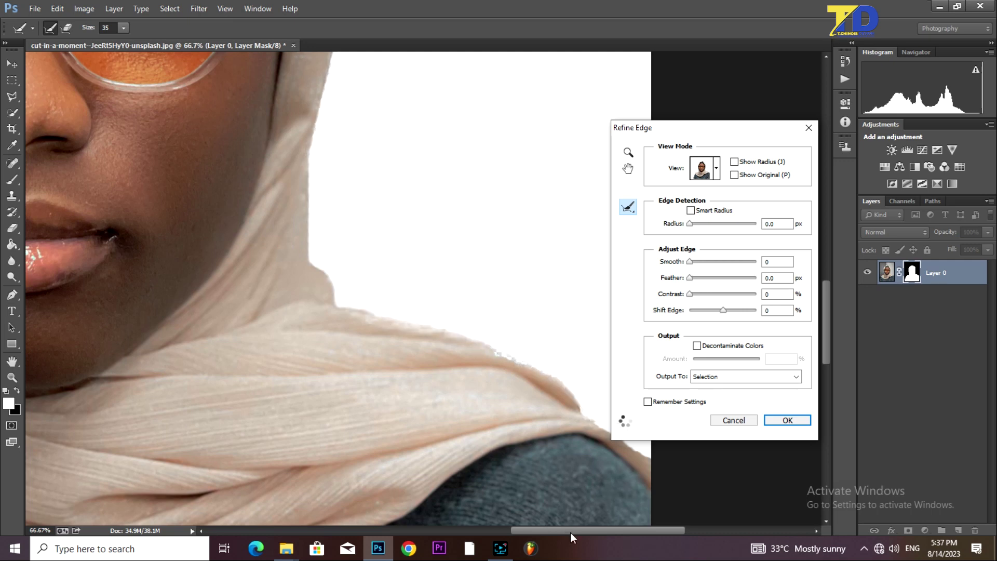
Refine the outer end of the right shoulder edge at the photo's border and apply the refined selection
drag(574, 531, 613, 535)
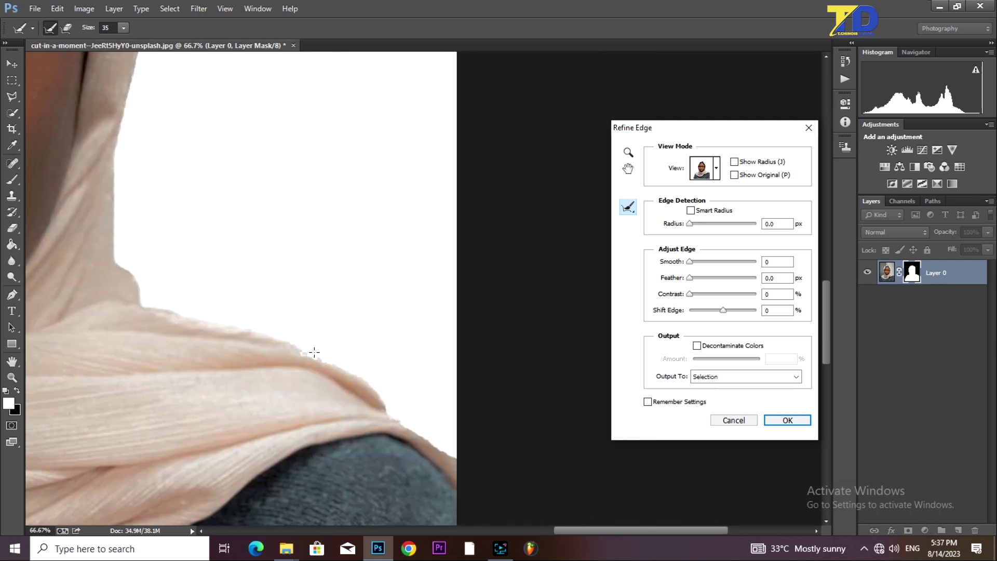
mouse_move(377, 386)
mouse_down()
mouse_move(394, 421)
mouse_move(463, 464)
mouse_up()
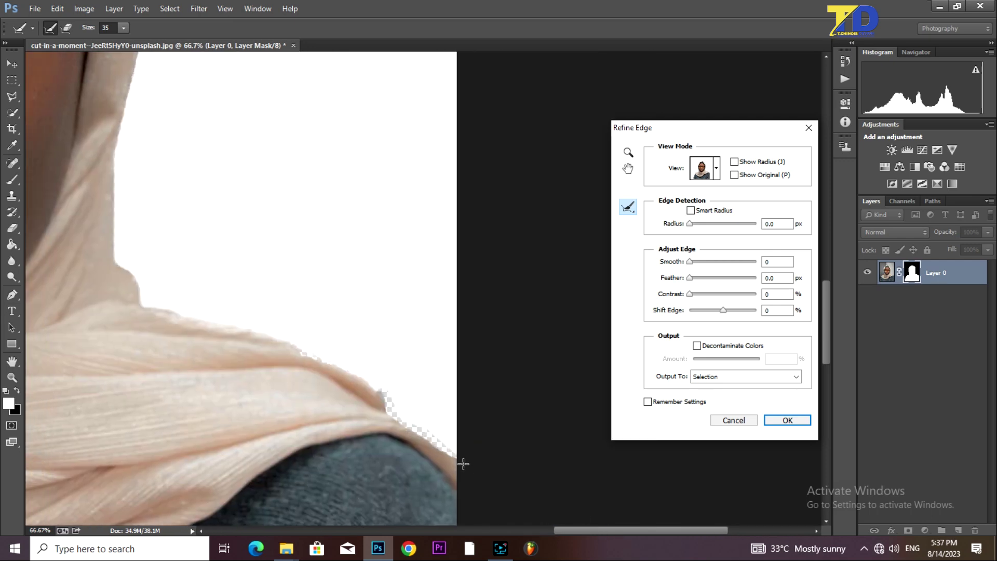
click(787, 420)
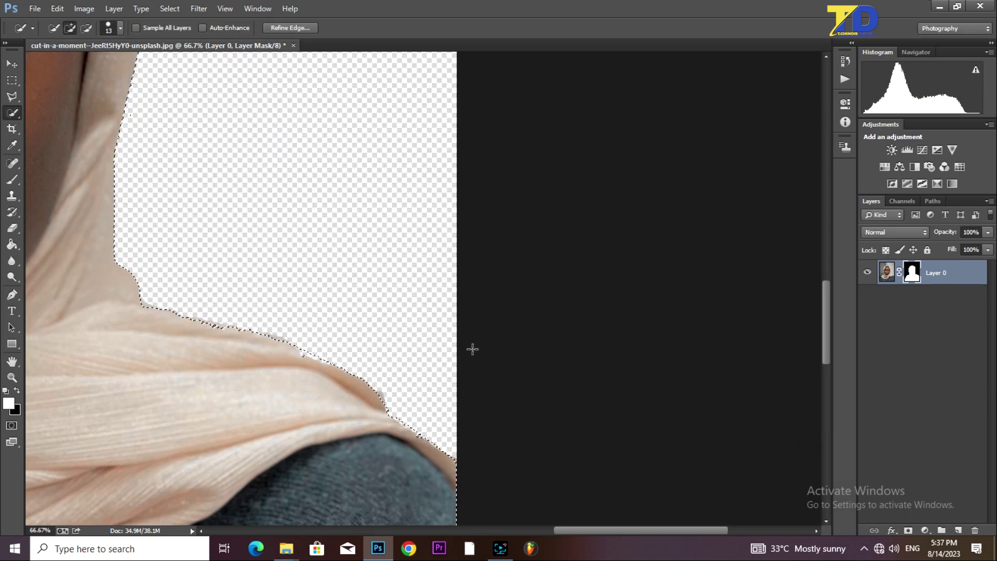
key(ctrl+0)
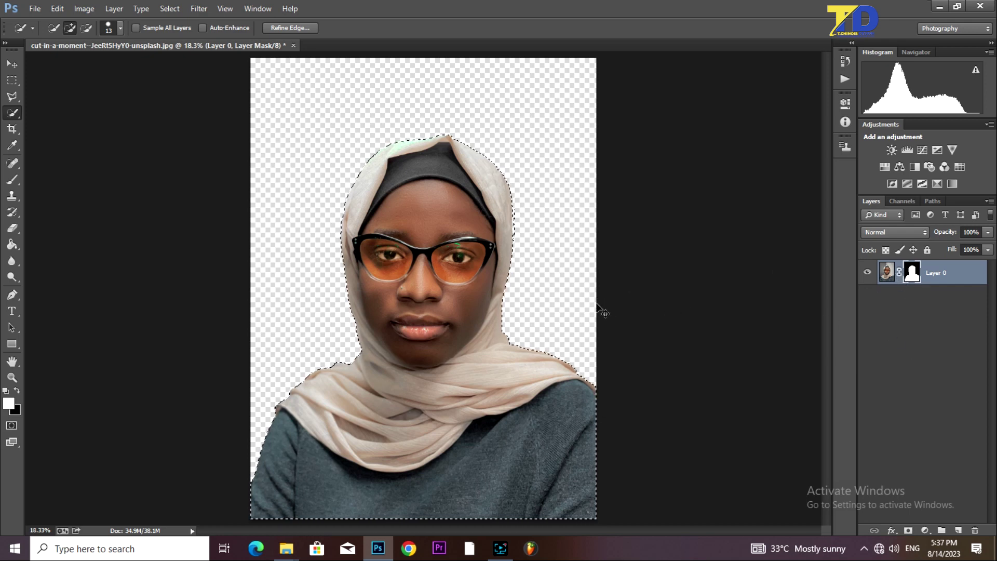
key(Delete)
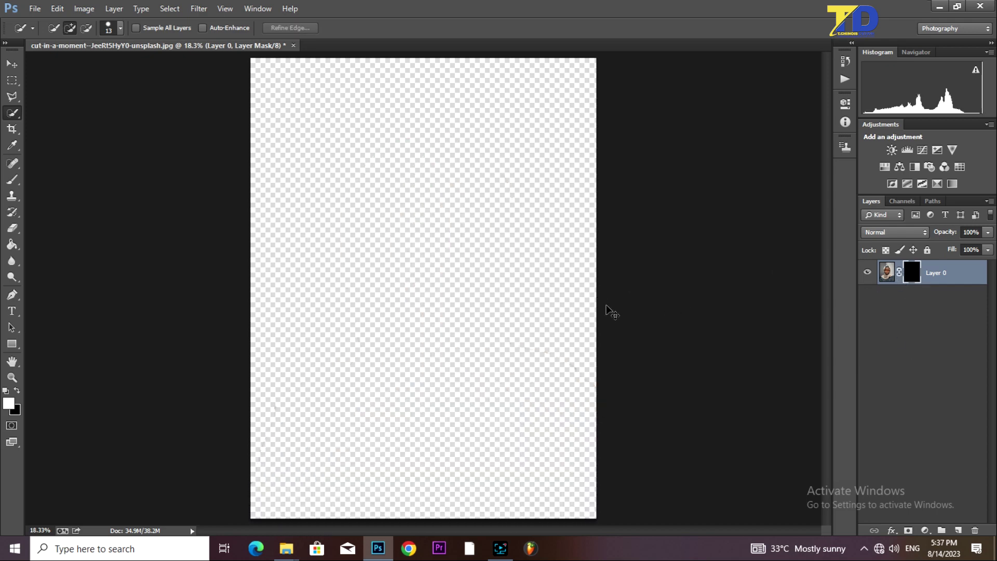
key(ctrl+z)
click(886, 272)
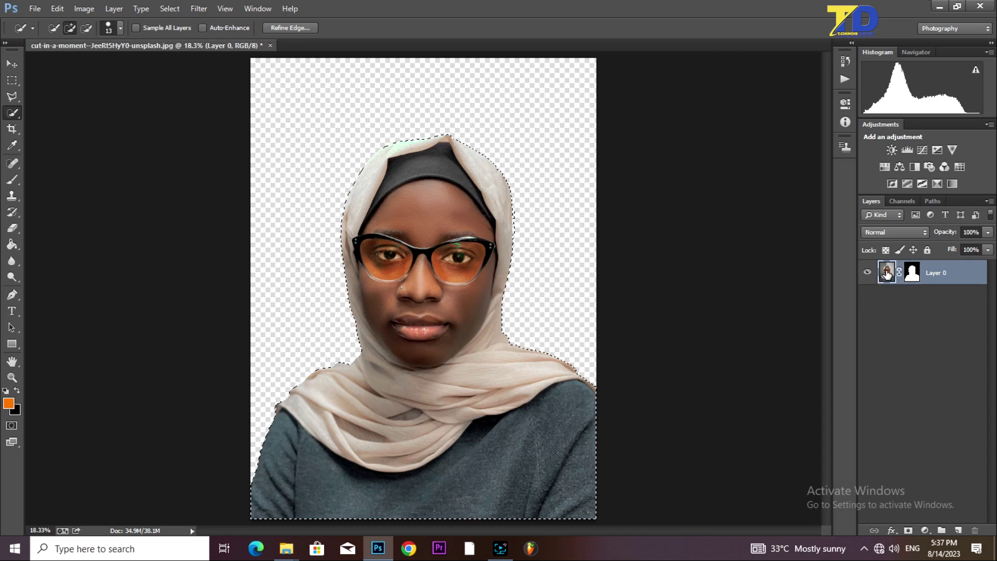
key(Delete)
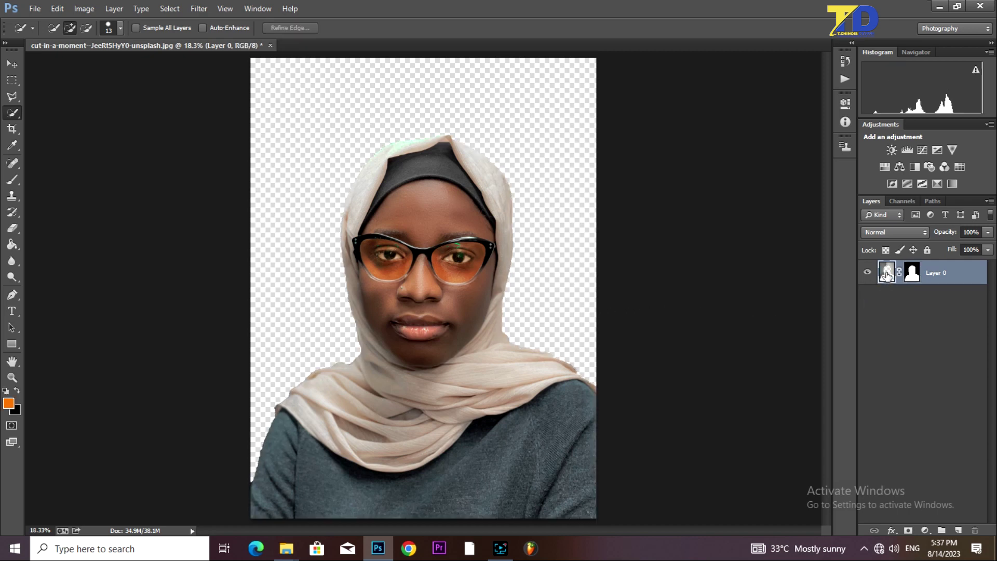
key(ctrl+z)
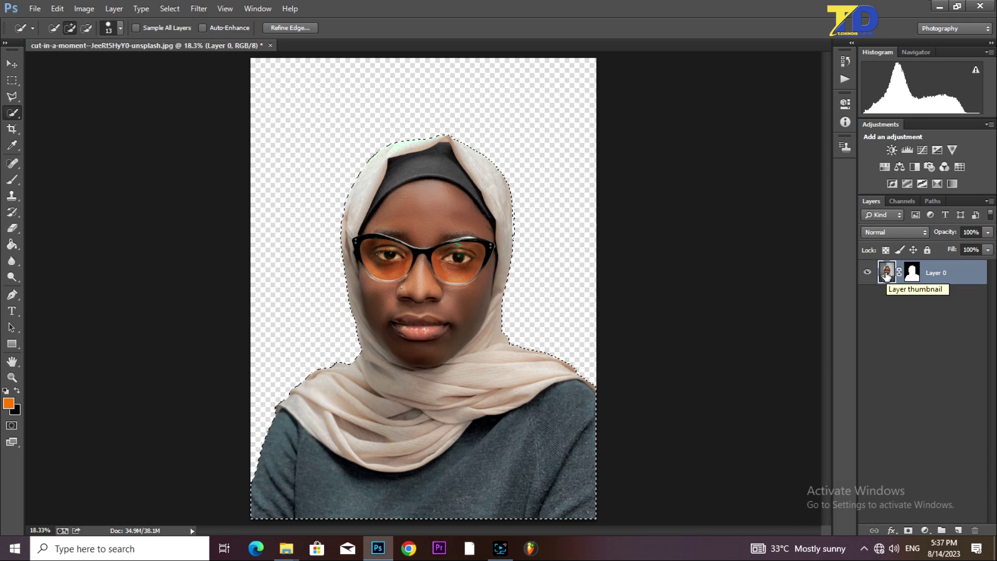
right_click(886, 273)
right_click(214, 126)
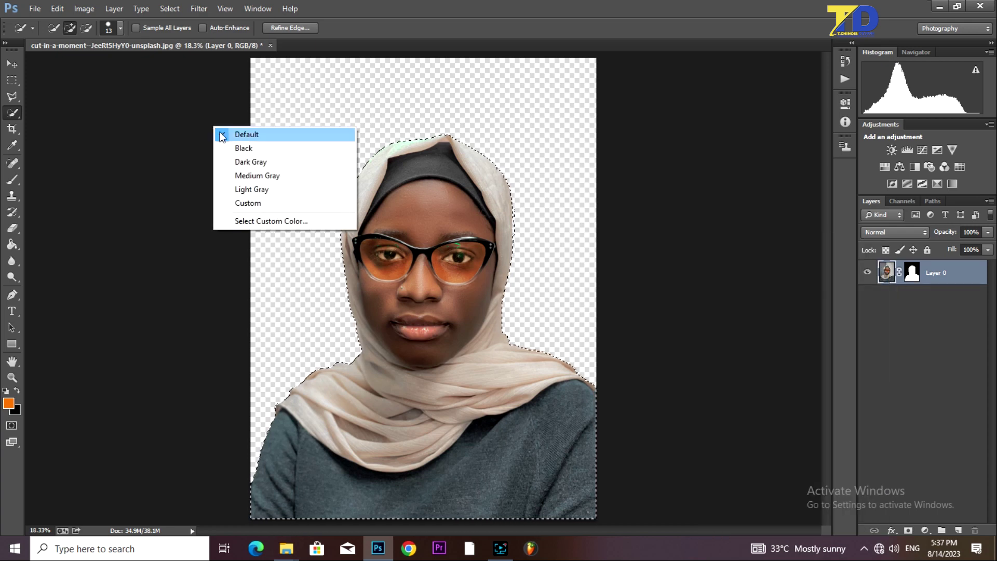
key(Escape)
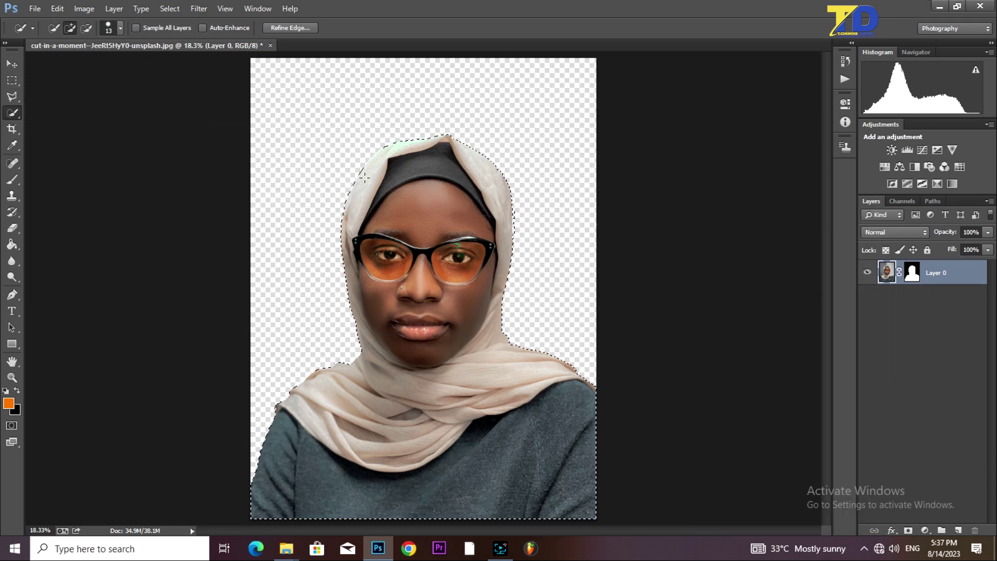
Cut the selected woman from the photo's image onto a new layer with Layer Via Cut and delete Layer 0
click(11, 97)
right_click(472, 210)
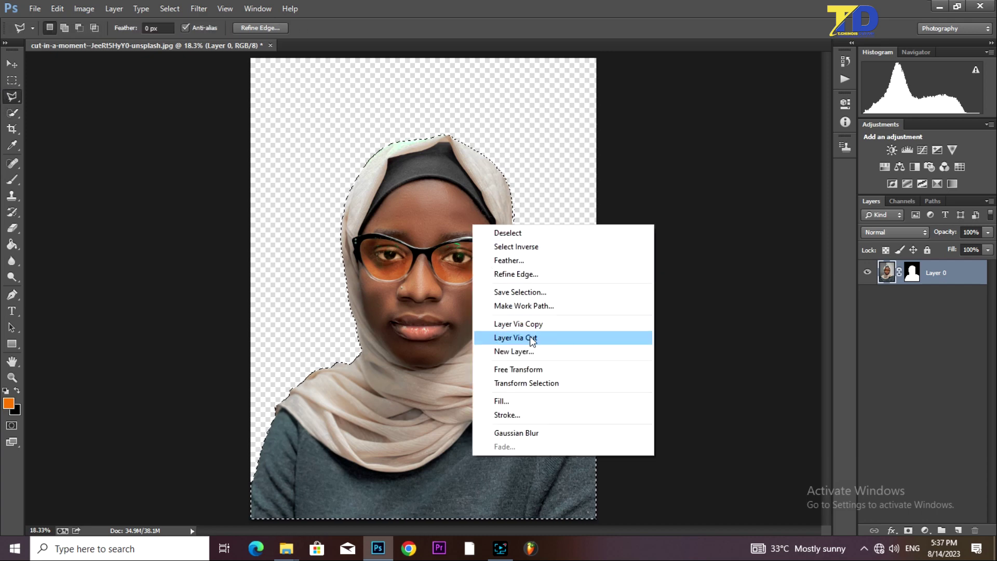
click(534, 338)
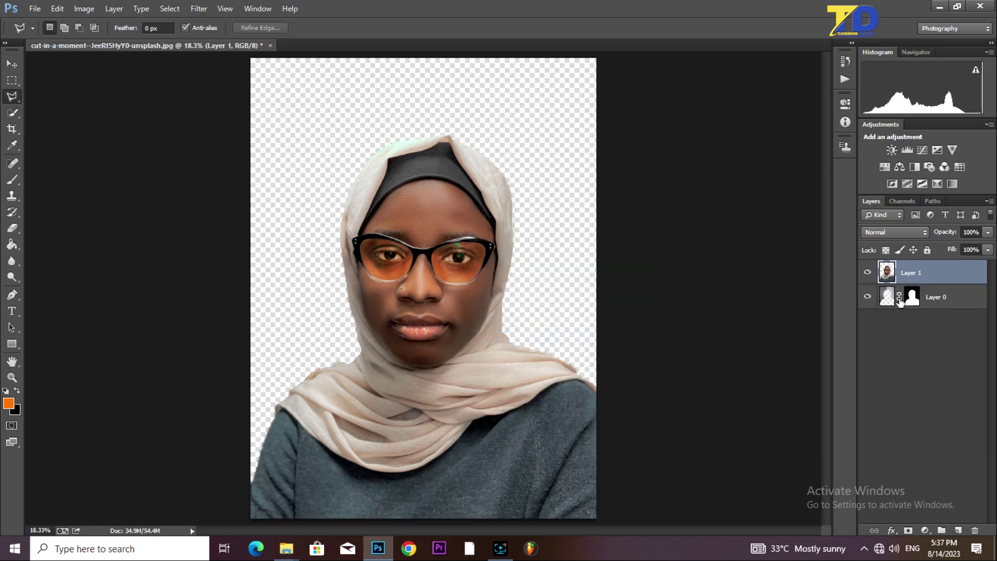
click(867, 297)
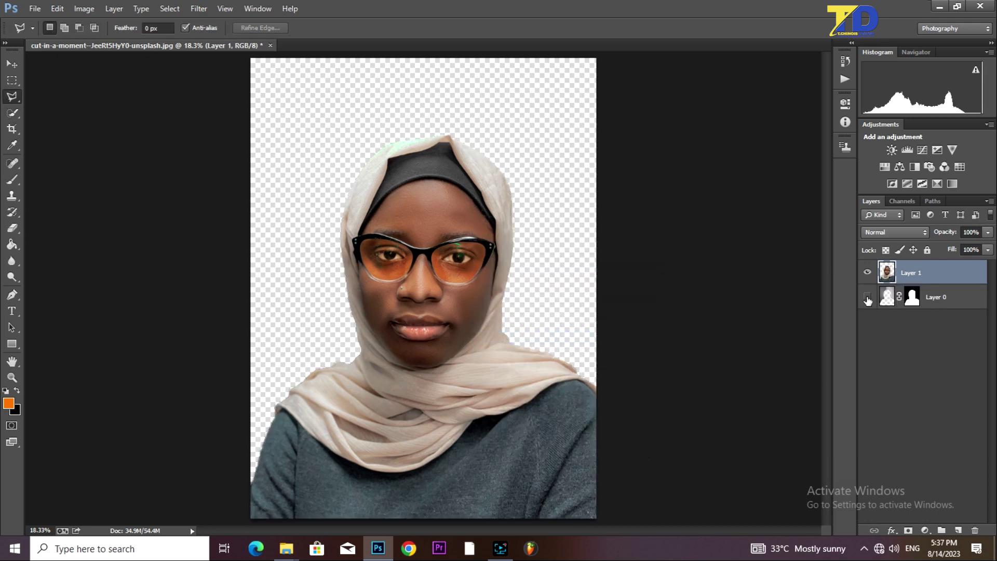
click(945, 304)
key(Delete)
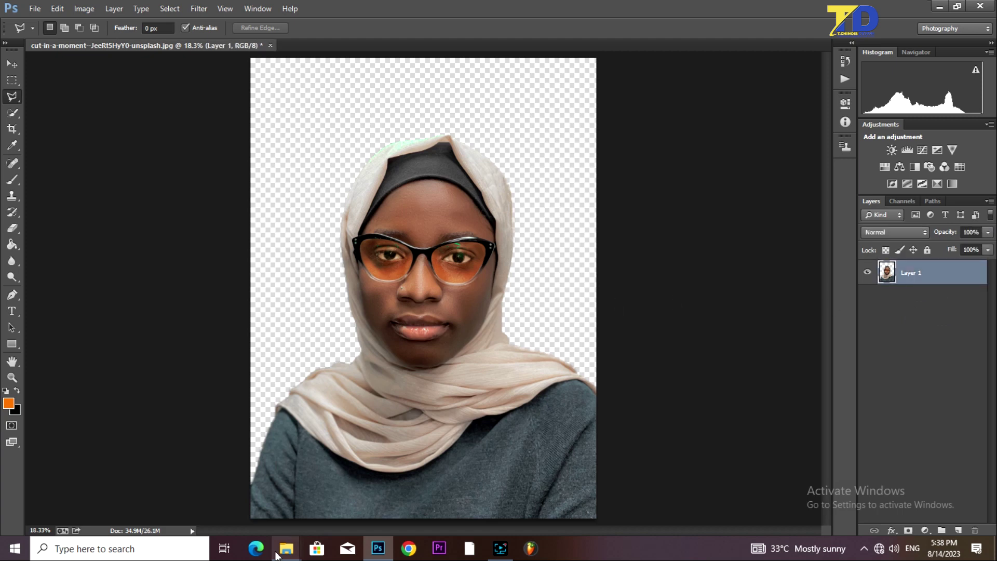
mouse_move(276, 553)
click(254, 505)
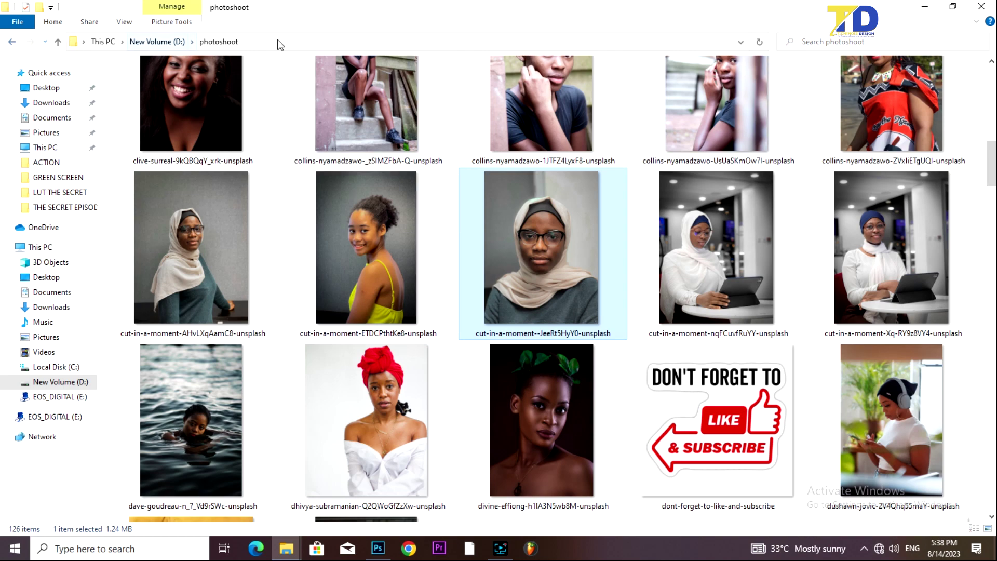
click(920, 14)
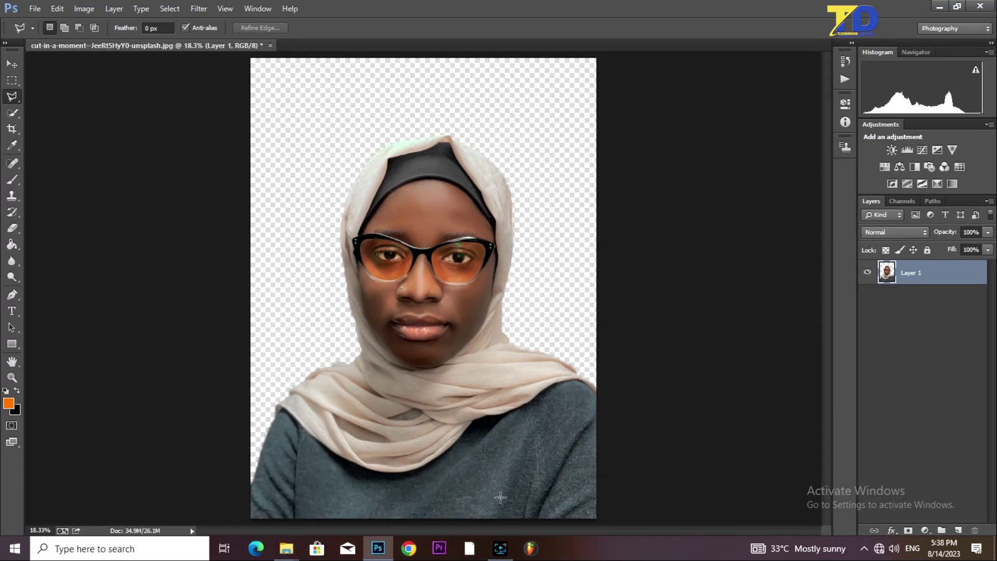
Switch to the second File Explorer window and open the Design image folder on New Volume (D:)
mouse_move(285, 551)
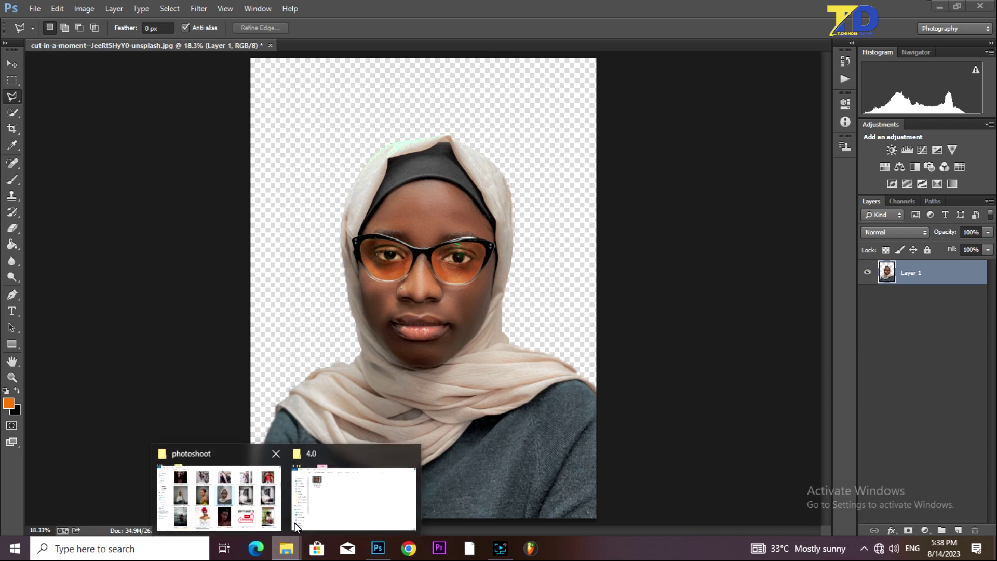
click(295, 522)
click(323, 108)
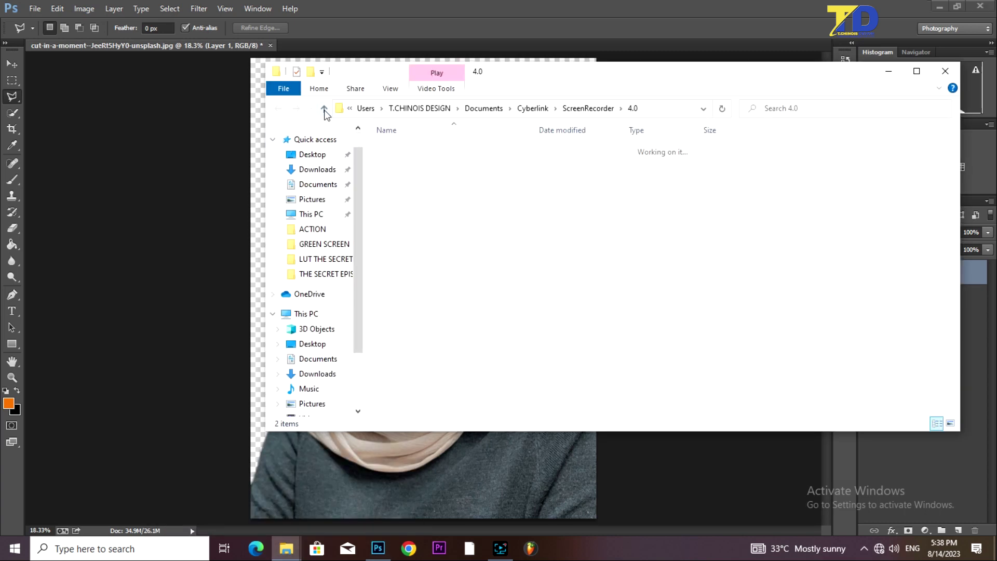
click(297, 290)
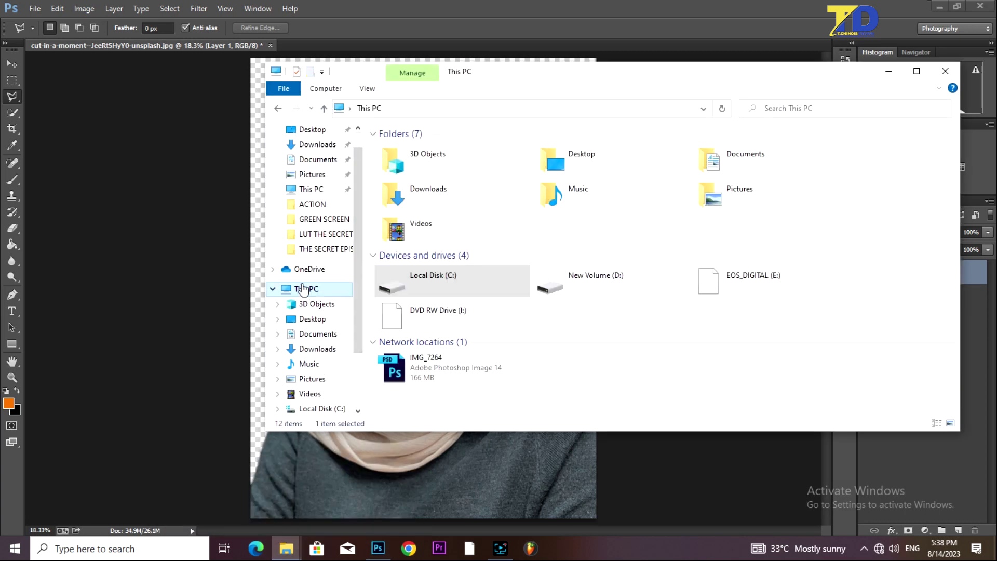
double_click(640, 281)
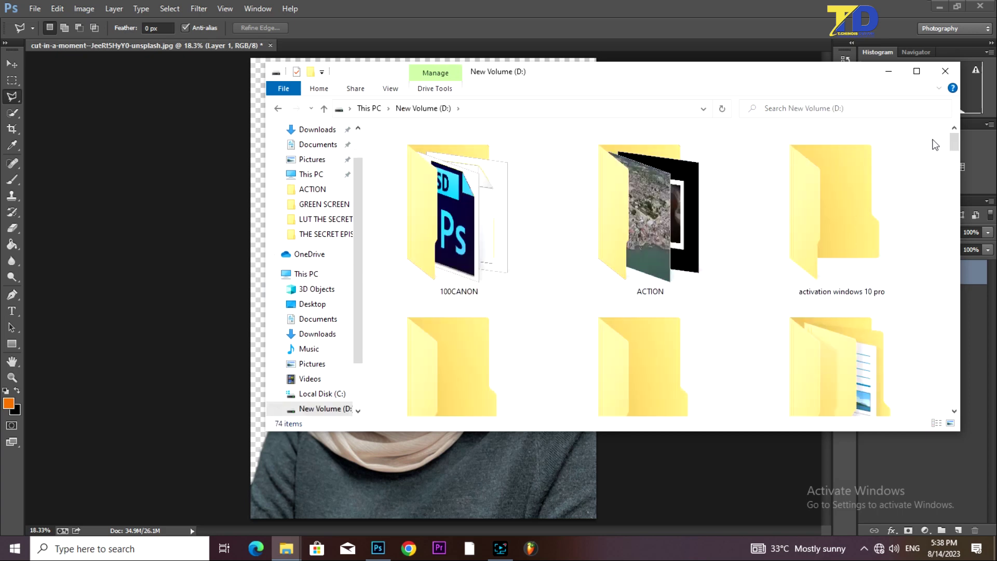
drag(954, 143, 954, 196)
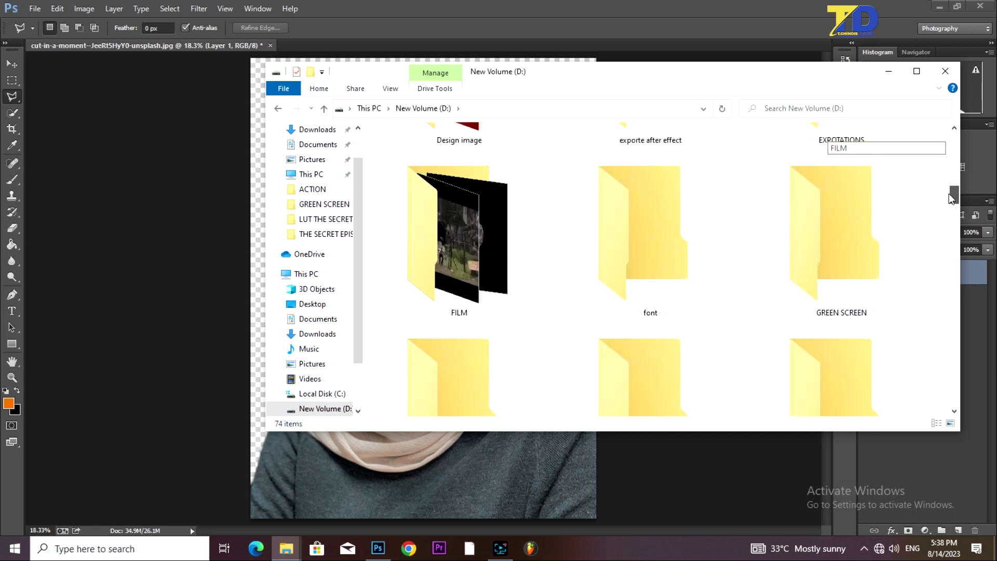
click(916, 71)
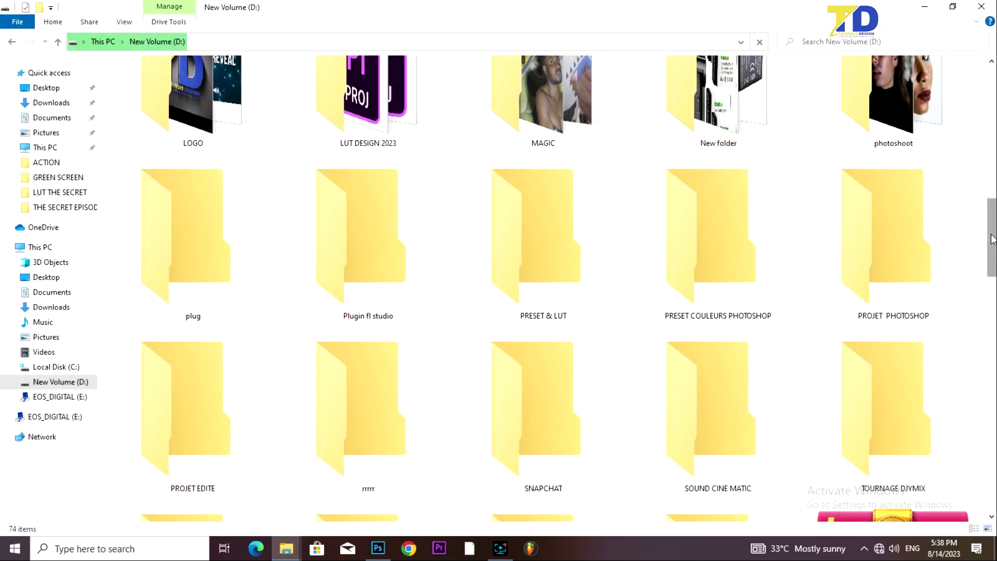
drag(992, 239, 990, 104)
double_click(561, 166)
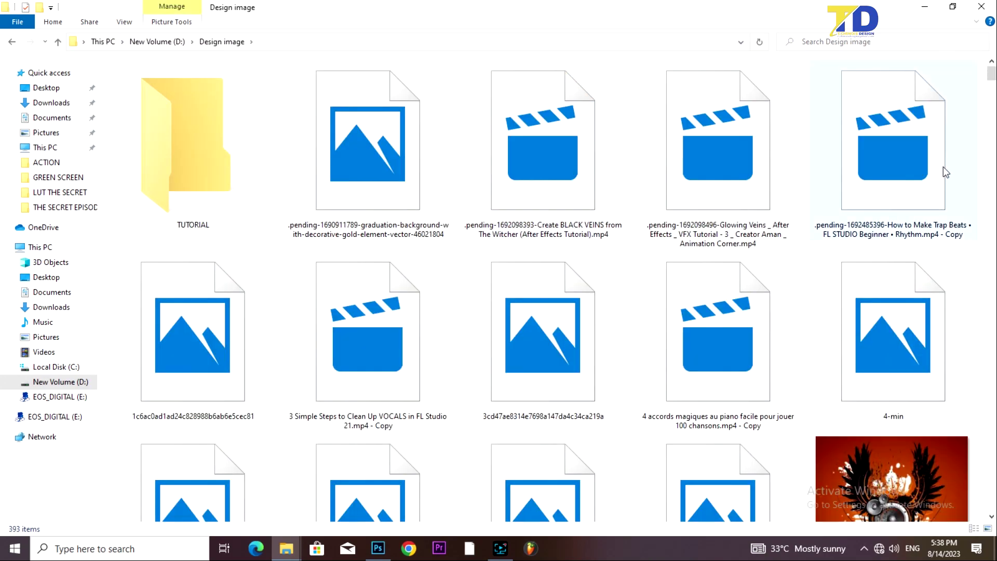
Bring the red minimal podium scene image with gift boxes from the folder into the portrait document in Photoshop
drag(993, 86, 990, 167)
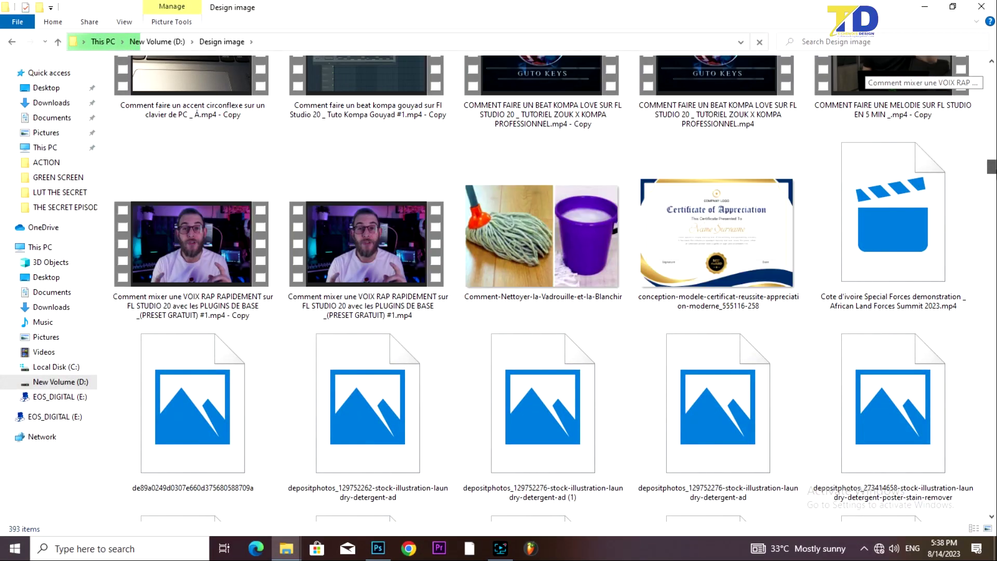
drag(990, 166, 987, 254)
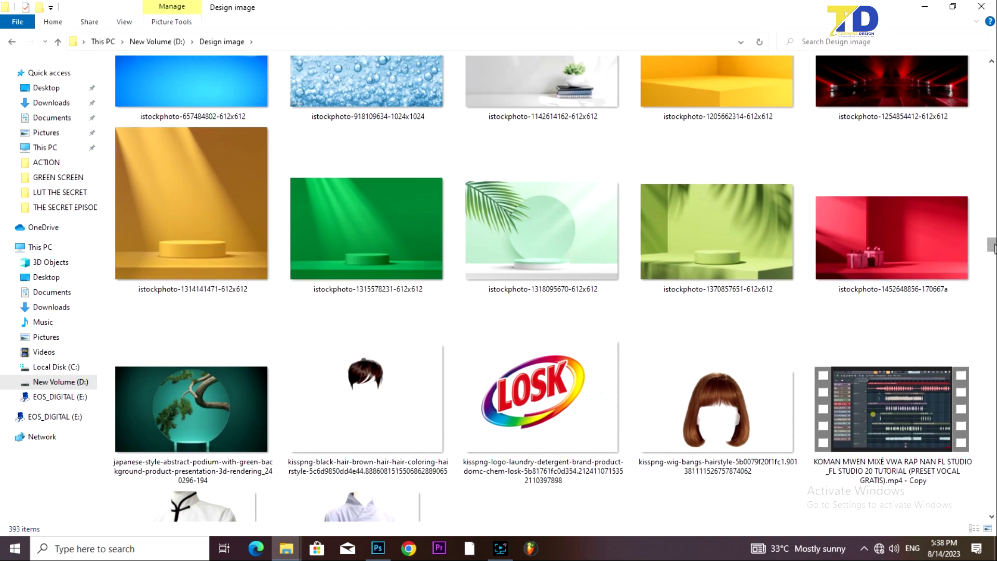
drag(991, 244, 992, 291)
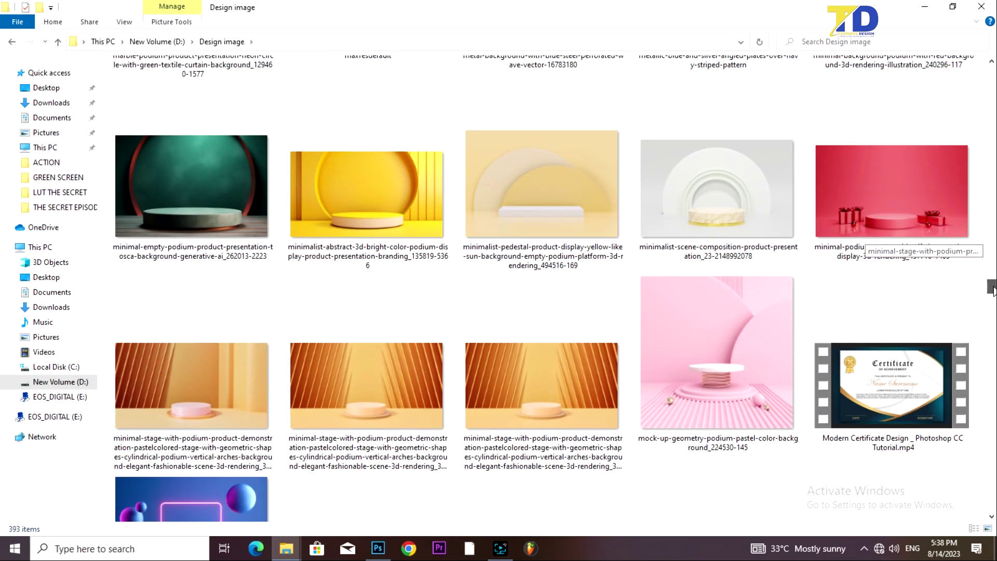
drag(891, 189, 337, 298)
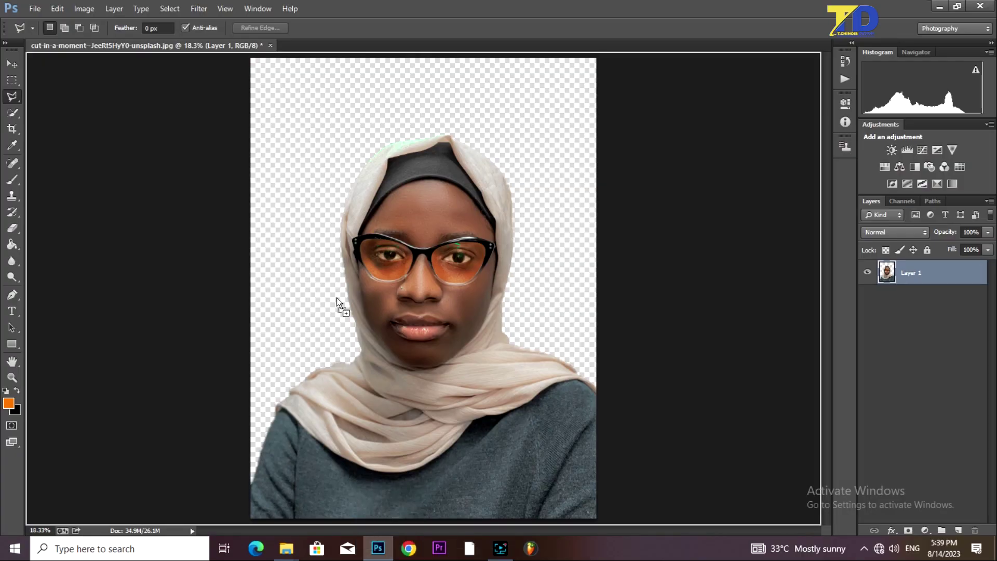
Stretch the placed podium image to fill the whole canvas and commit the placement
drag(459, 311, 596, 517)
drag(388, 266, 251, 58)
click(626, 28)
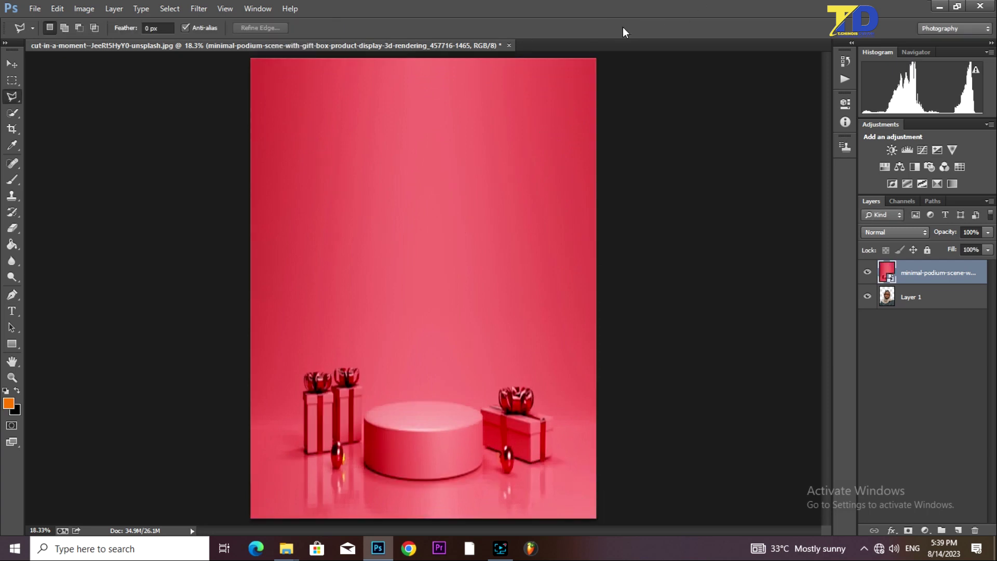
Move the podium image layer beneath Layer 1 in the layer stack
drag(958, 271, 948, 308)
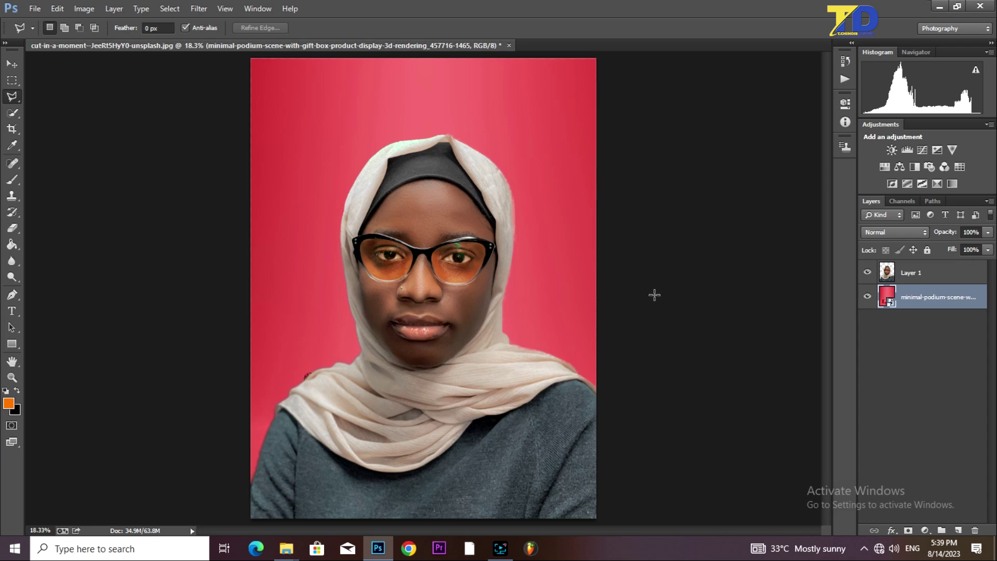
key(ctrl+plus)
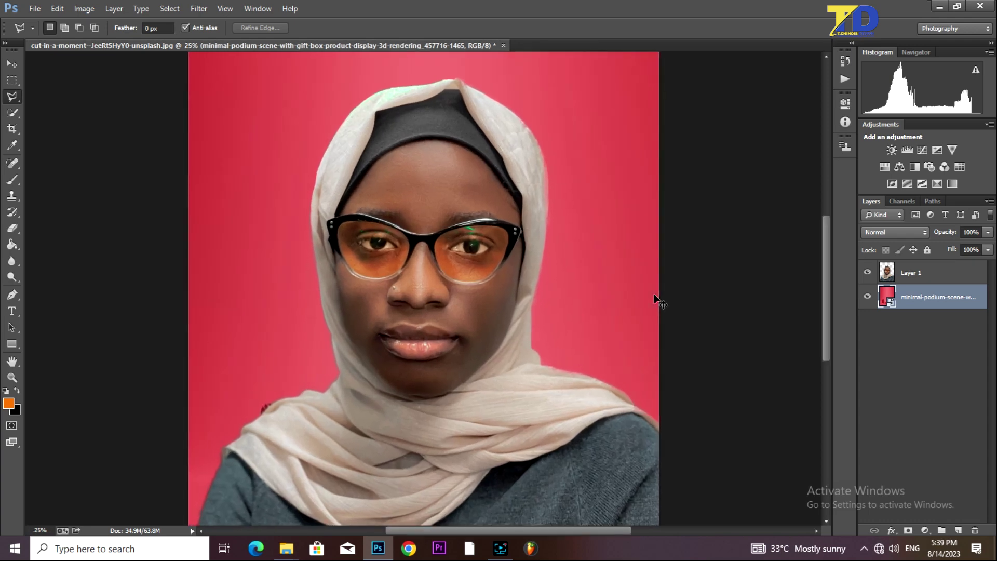
key(ctrl+minus)
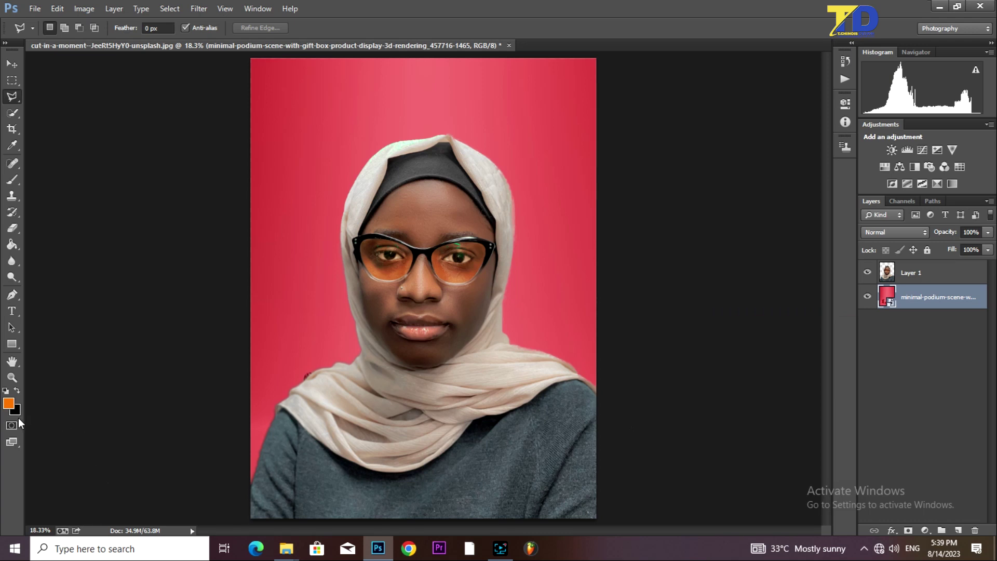
Set the foreground color to the dark brown #492404
click(8, 403)
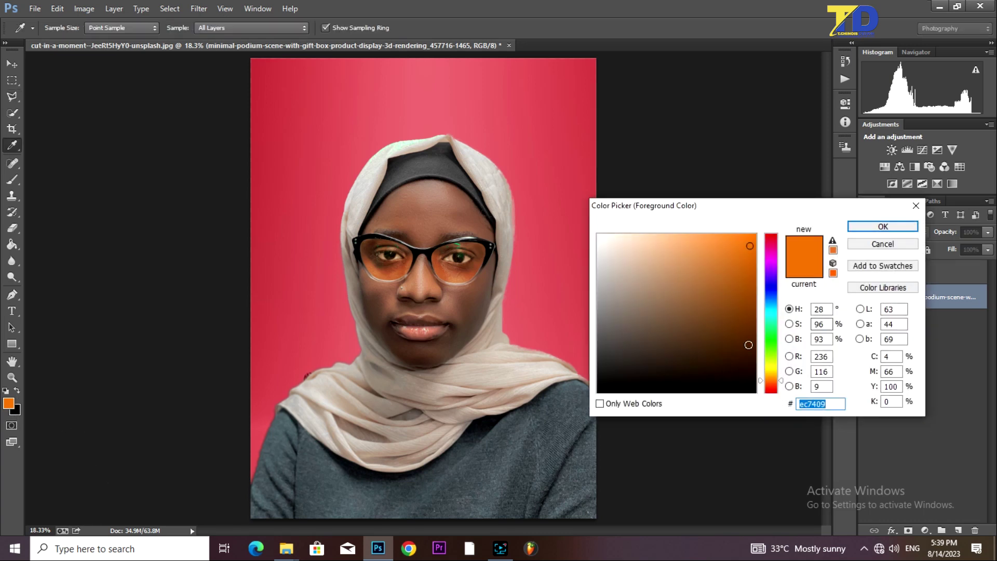
click(746, 348)
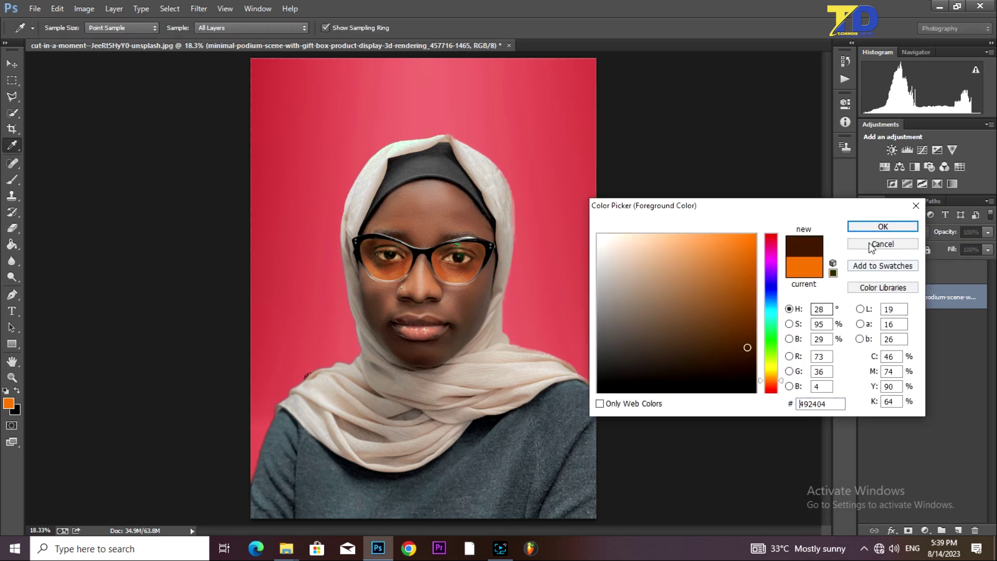
click(882, 226)
Try the Overlay blend mode on the podium image layer and return it to Normal
click(888, 234)
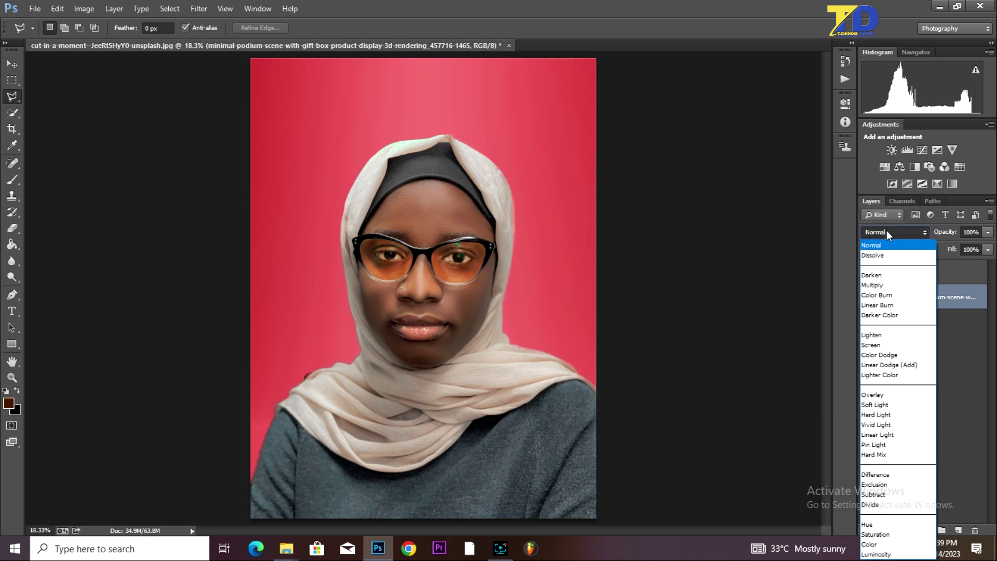
click(873, 396)
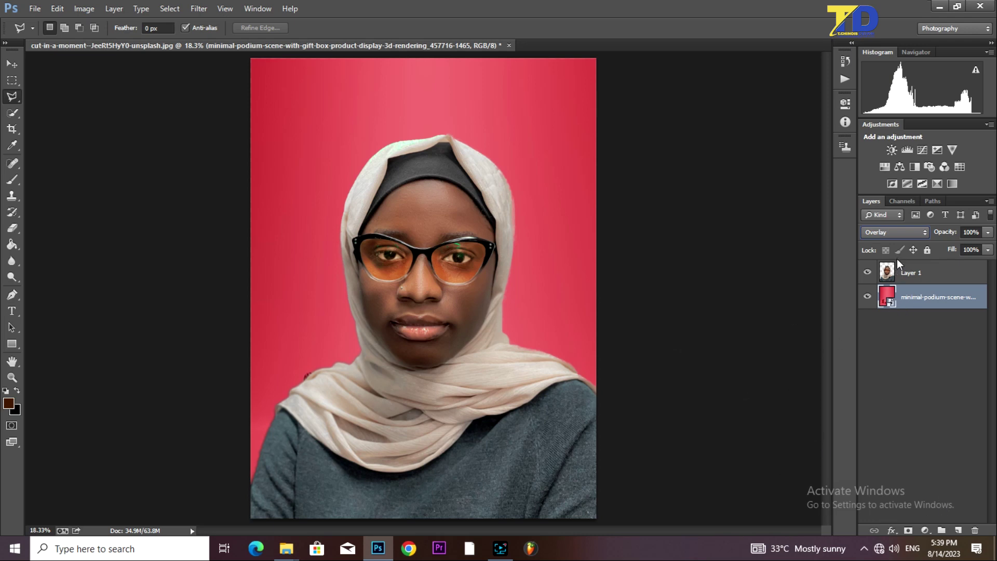
click(894, 232)
click(884, 249)
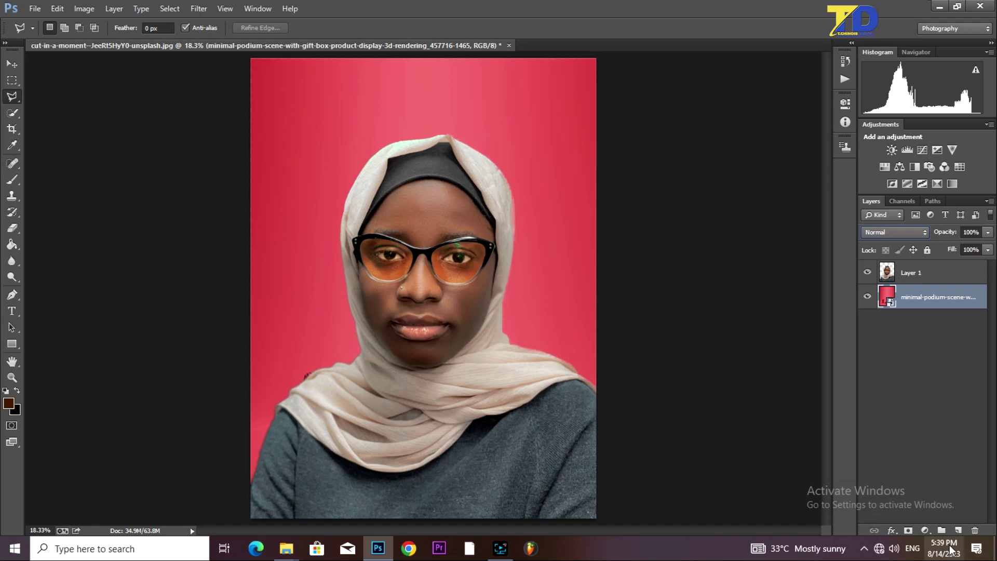
Add a new layer directly above the podium image and fill it with the dark brown foreground color
click(958, 530)
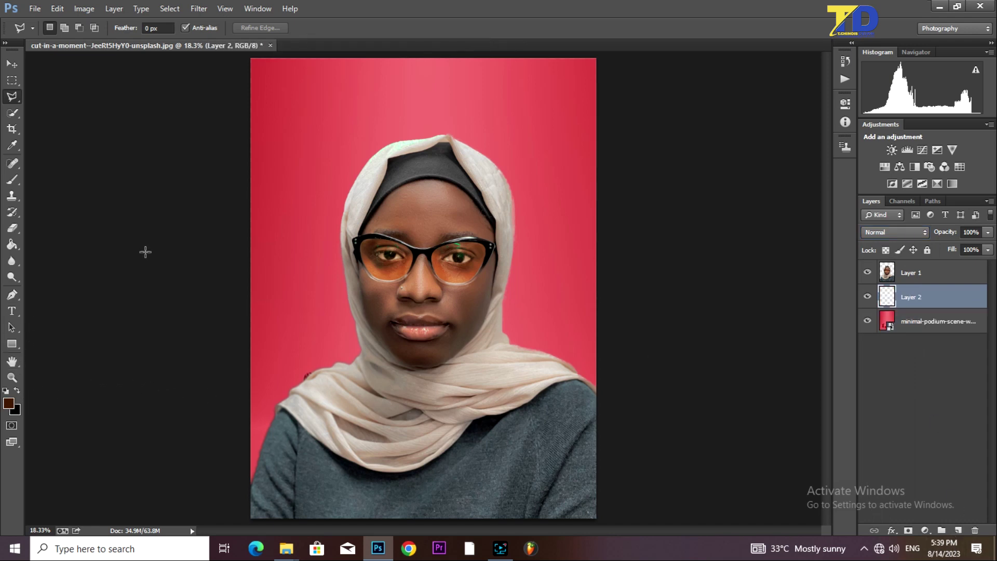
click(12, 244)
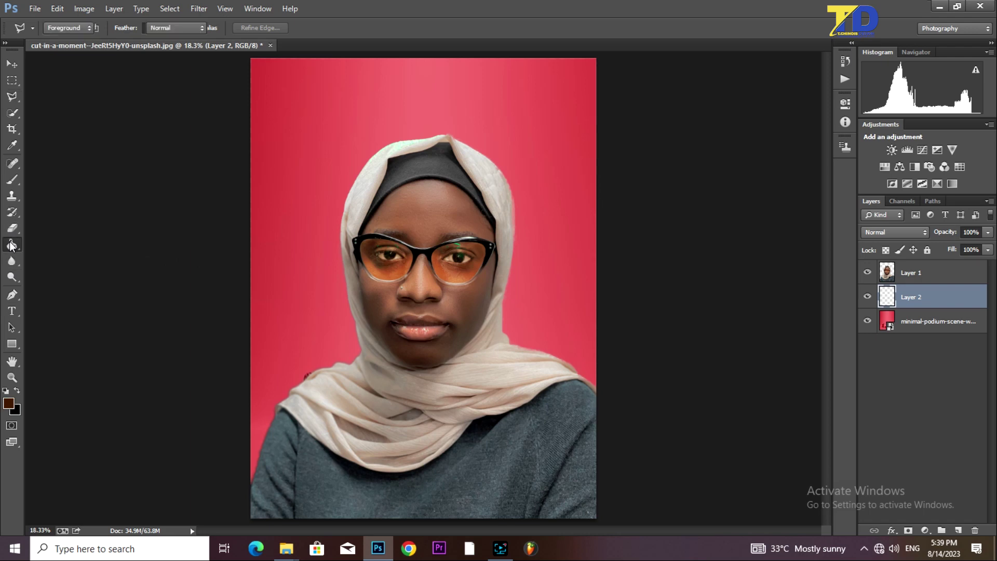
click(320, 118)
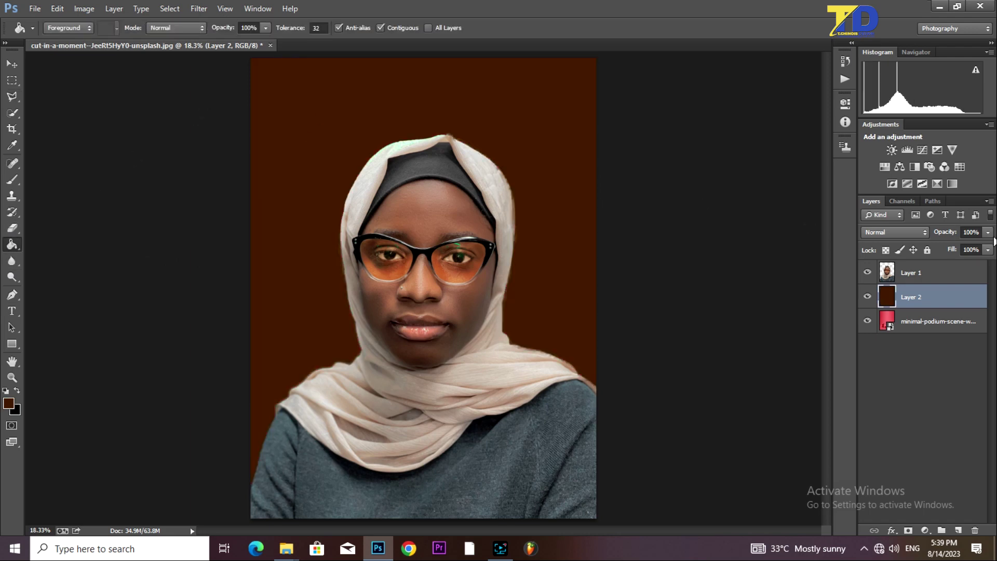
Set the brown fill layer's blend mode to Overlay and its opacity to 70%
click(898, 236)
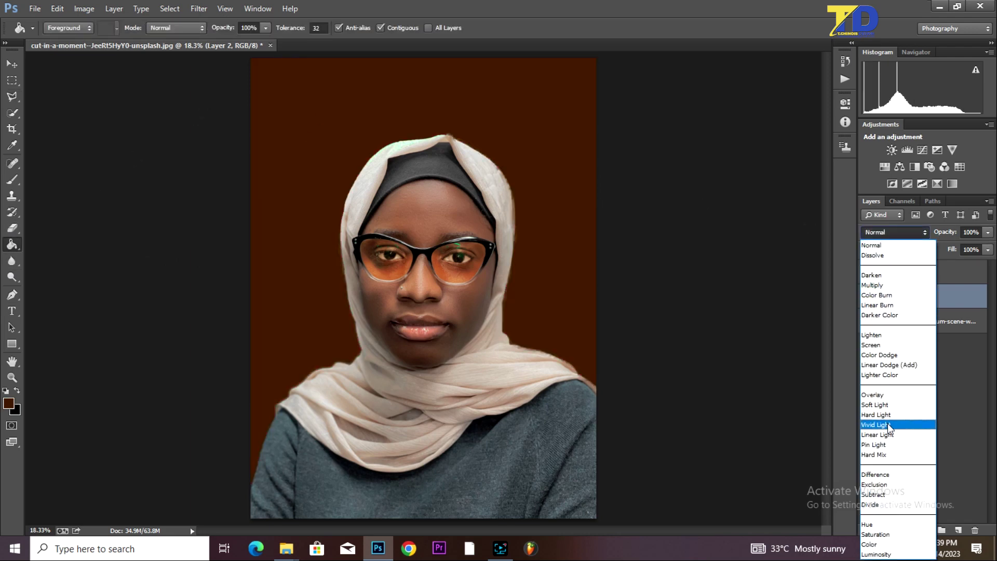
click(876, 397)
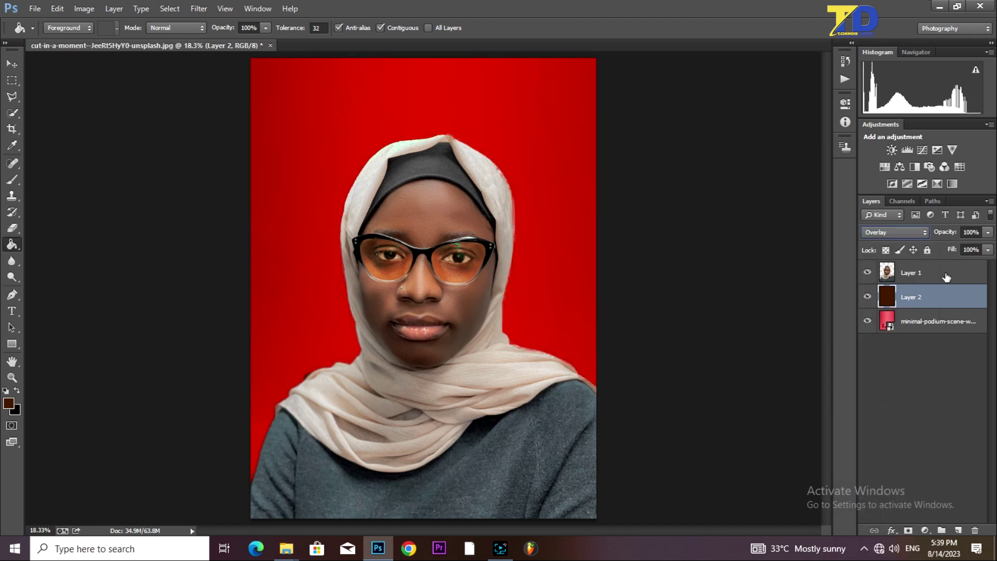
click(988, 233)
click(967, 244)
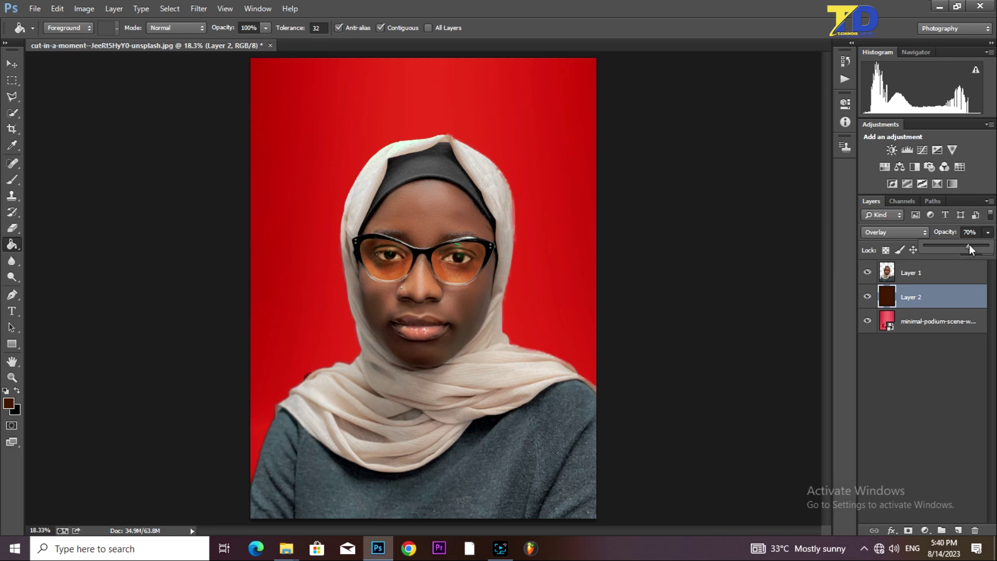
Change the foreground color to yellow #ffc600 and refill Layer 2 with it using the Paint Bucket
click(11, 407)
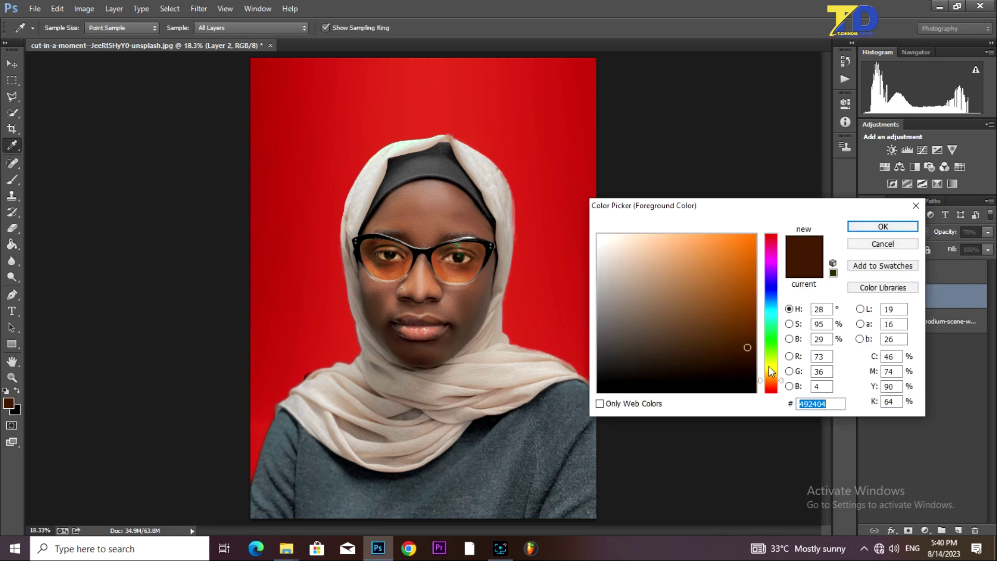
click(769, 358)
click(770, 340)
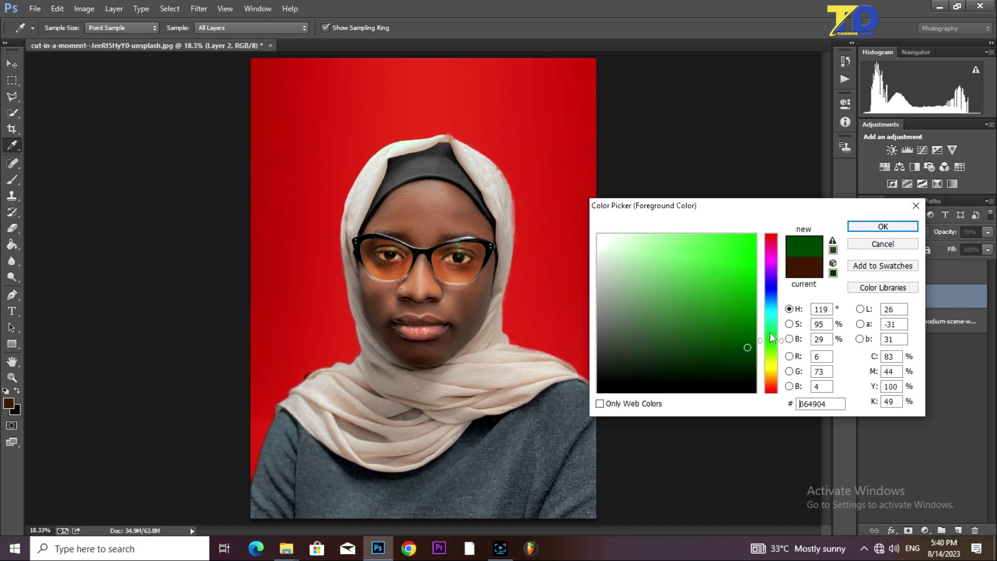
click(769, 371)
drag(753, 272, 794, 215)
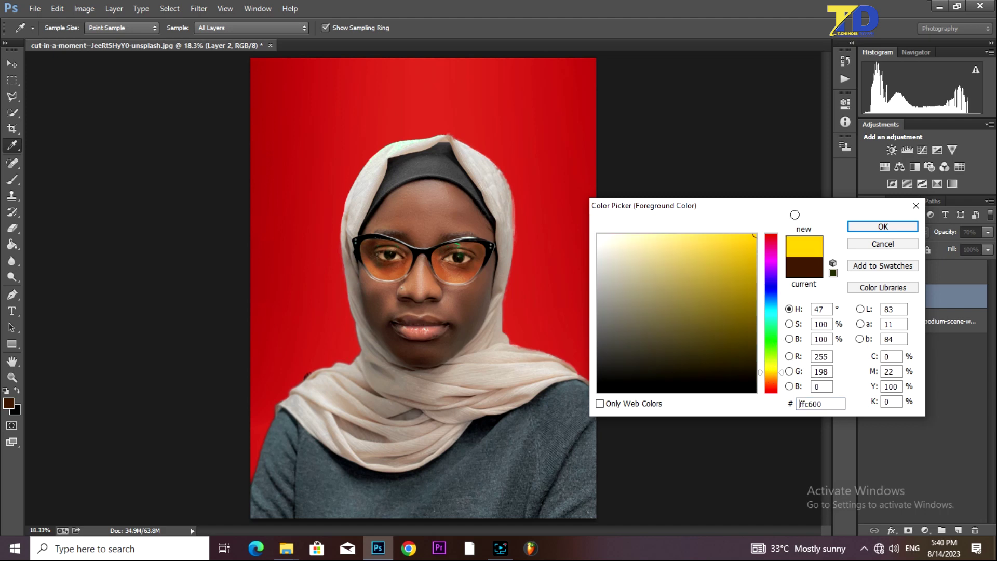
click(900, 227)
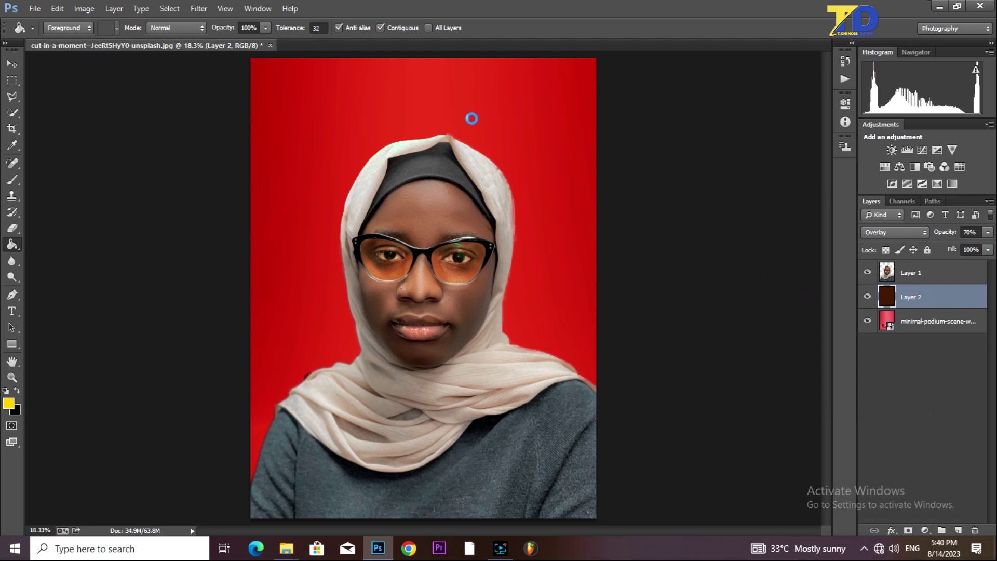
click(471, 118)
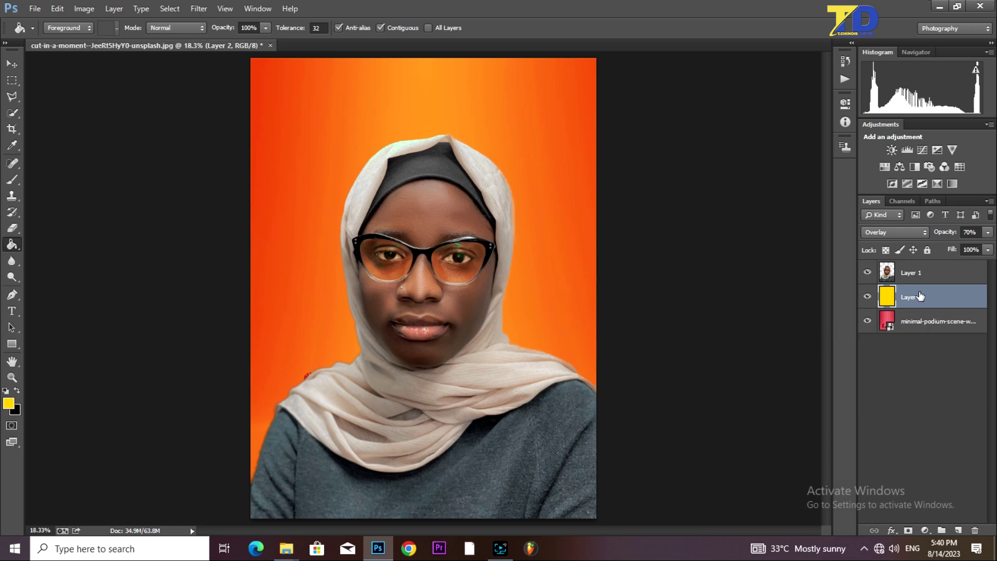
Lower the yellow Layer 2's opacity to 39%
drag(990, 236, 947, 251)
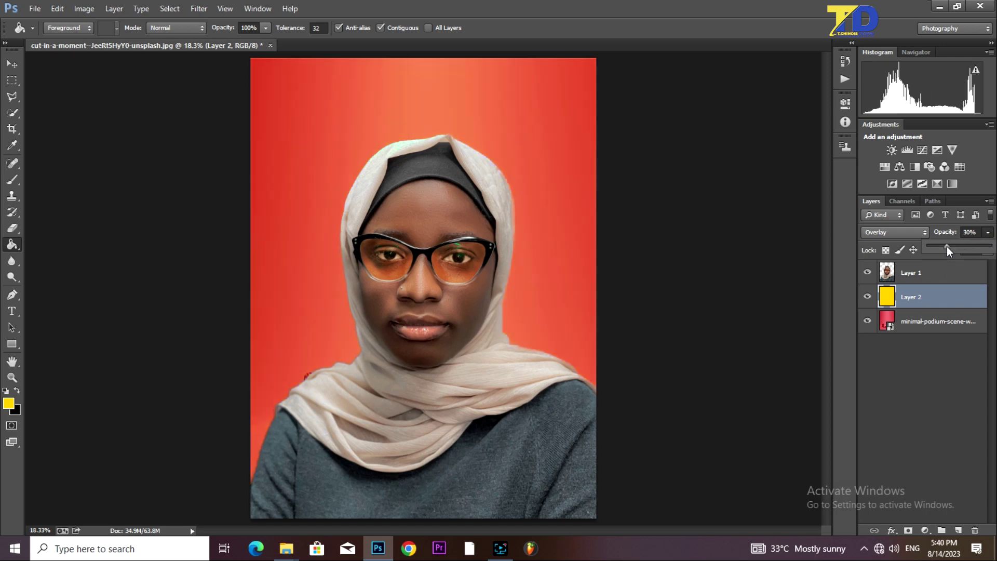
drag(956, 246, 956, 252)
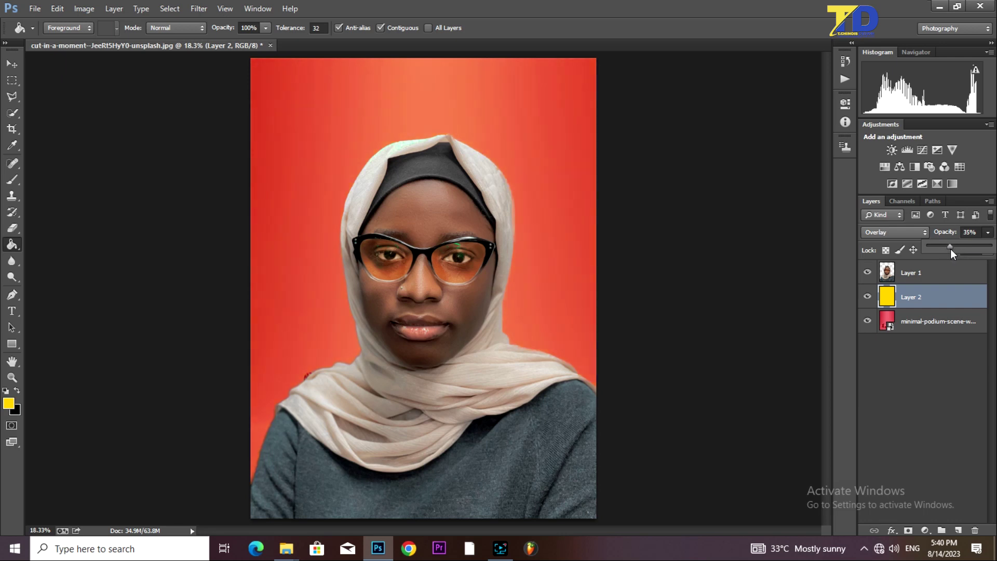
drag(950, 250, 952, 251)
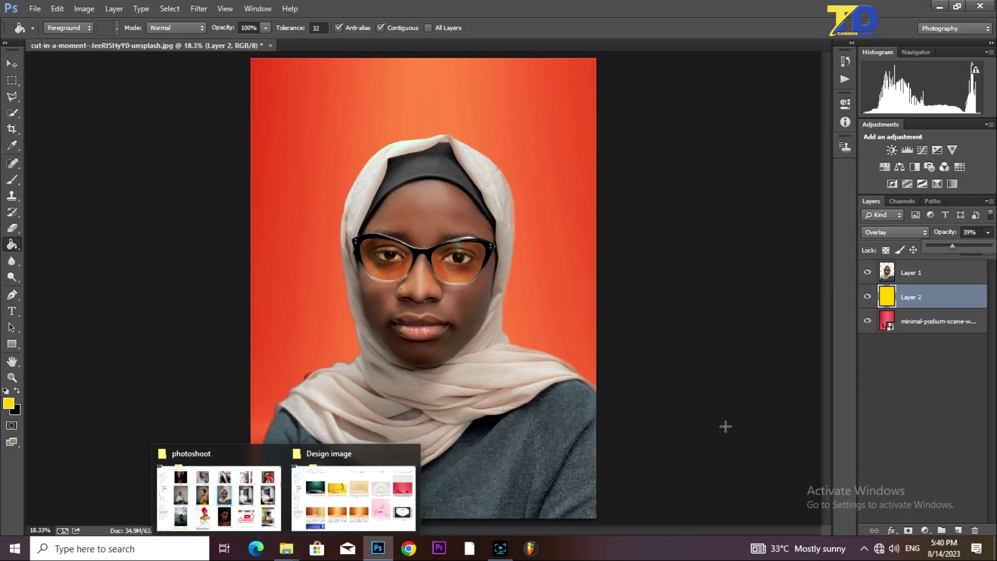
Place the blue modern colourful mockup image from the Design image folder above Layer 2, stretched to fill the whole canvas
mouse_move(286, 549)
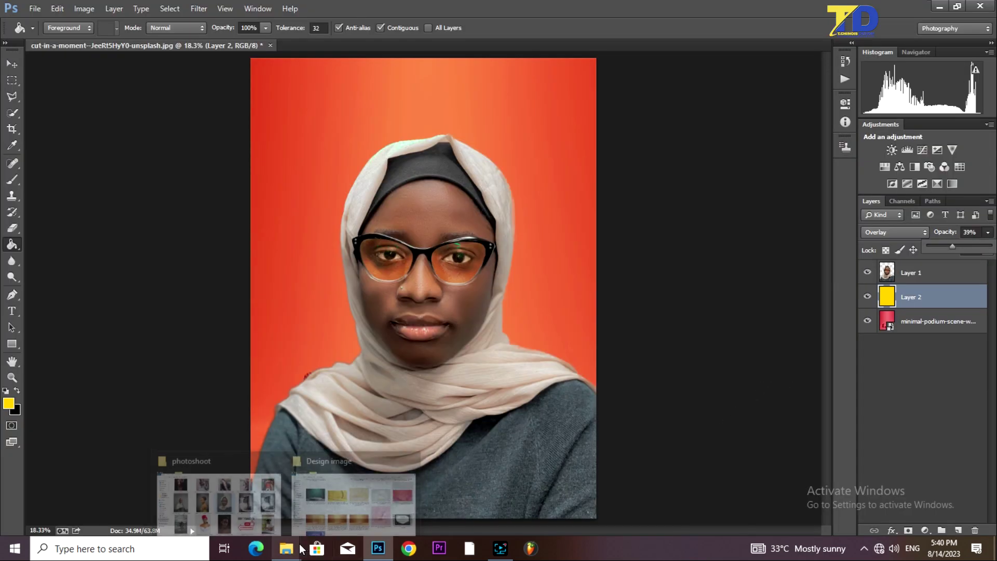
click(359, 493)
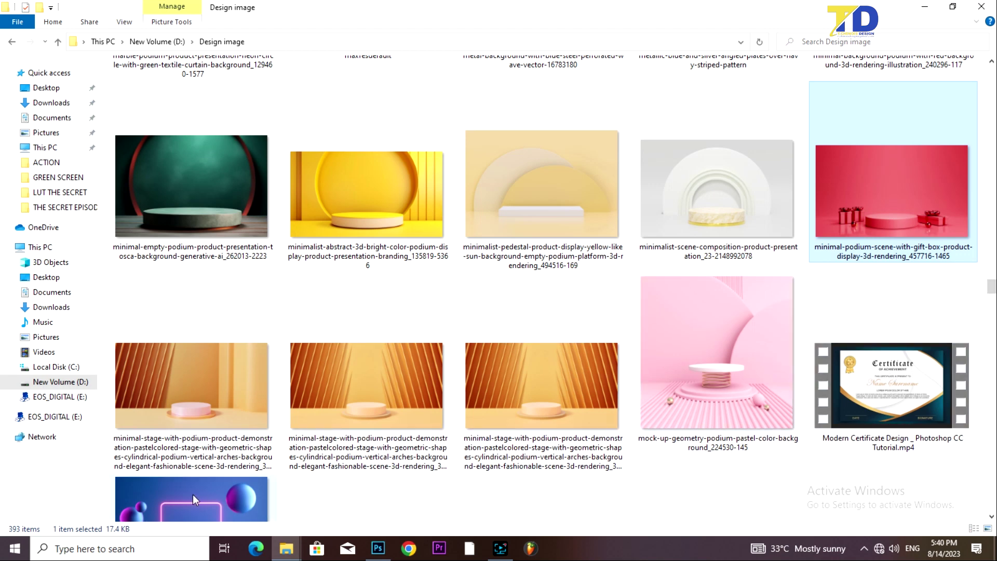
drag(192, 494, 385, 364)
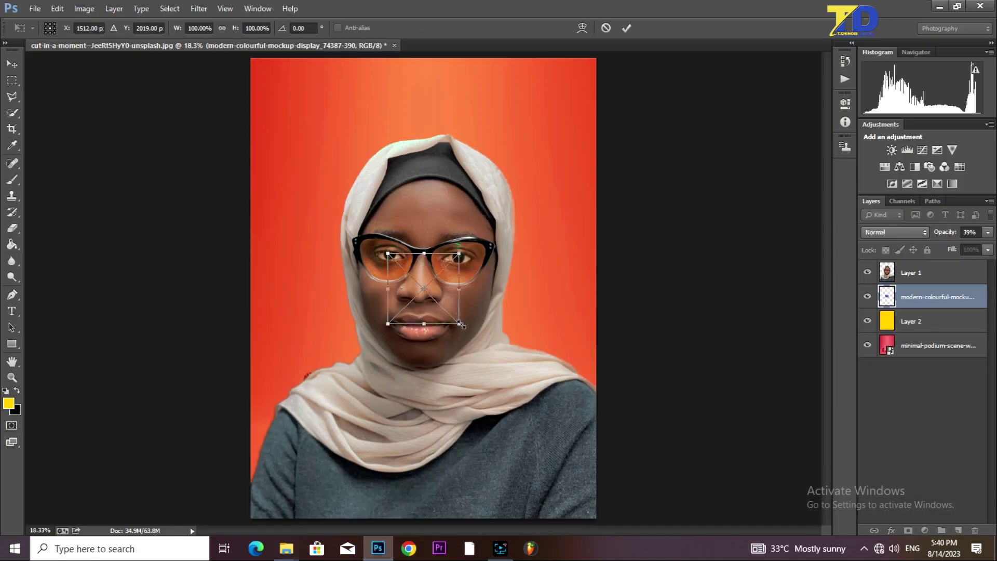
drag(461, 325, 596, 519)
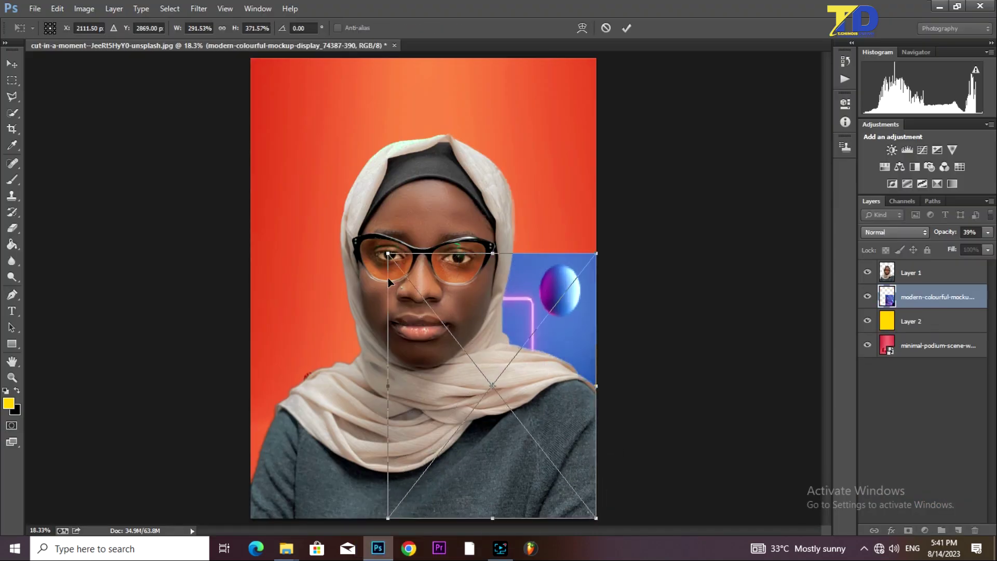
drag(388, 253, 250, 58)
click(626, 29)
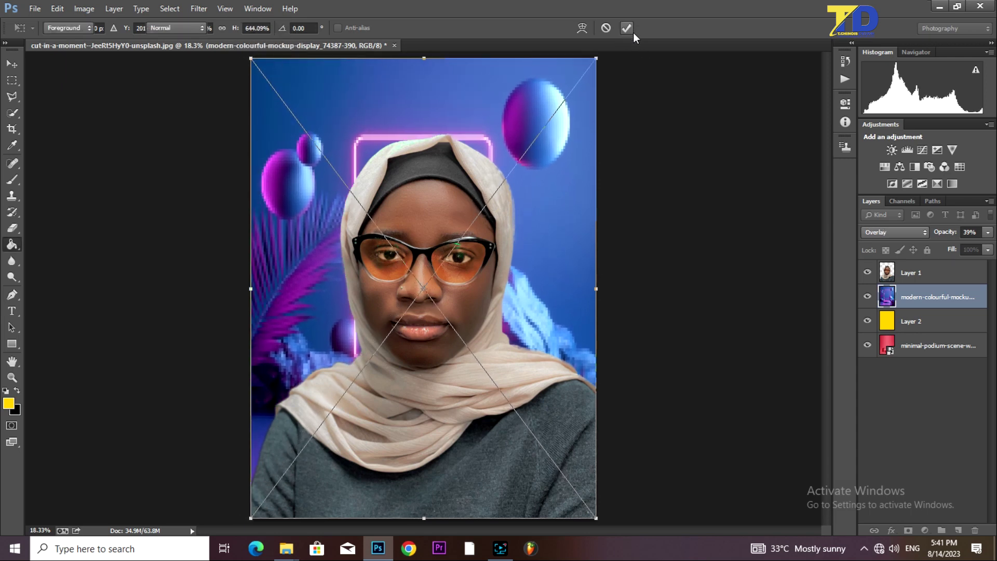
Set the blue mockup image layer's blend mode to Screen and its opacity to 35%
click(894, 232)
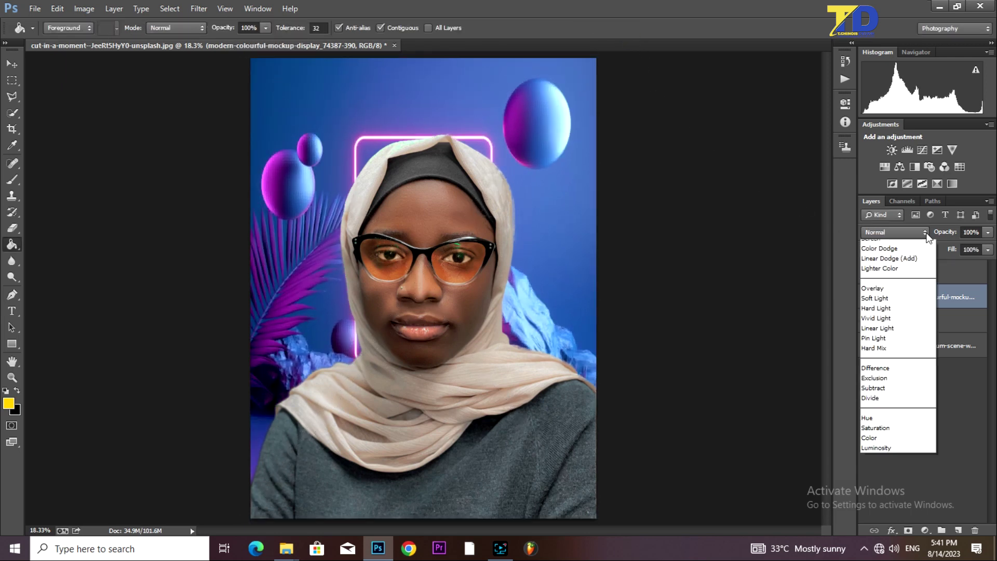
click(881, 345)
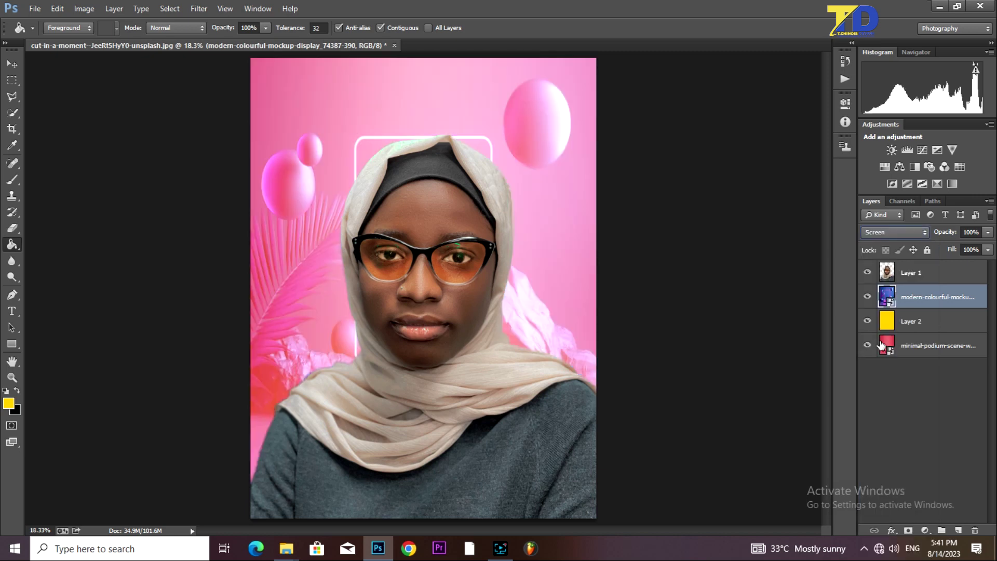
click(989, 235)
drag(957, 245, 946, 245)
Set the blue mockup image layer's blend mode to Overlay and its opacity to 14%
click(902, 232)
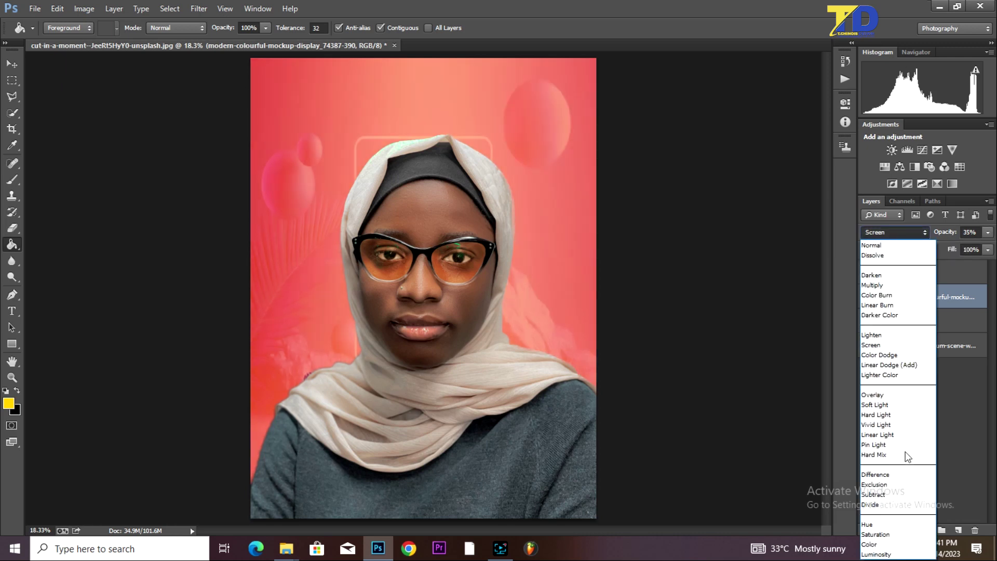
click(878, 395)
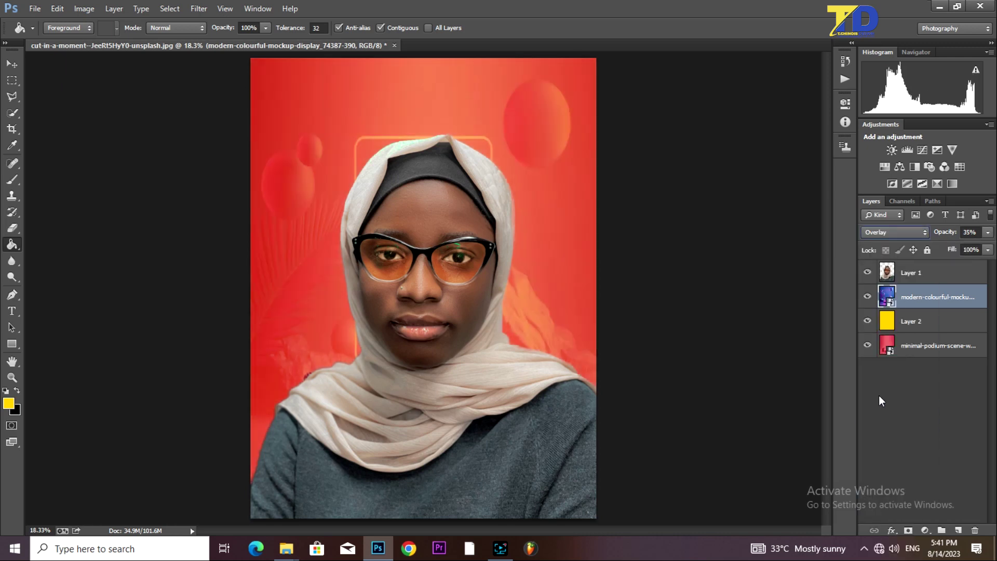
click(987, 232)
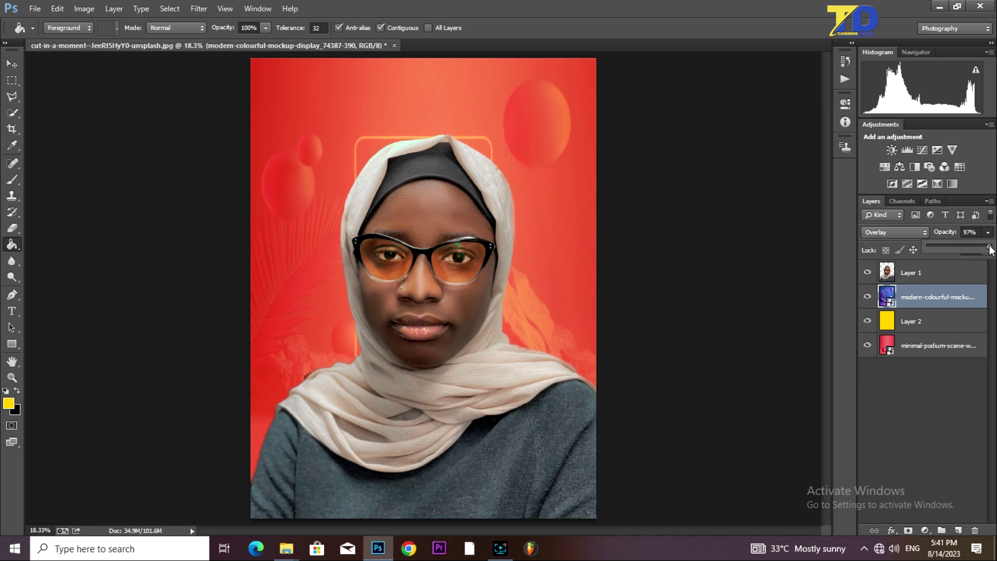
drag(990, 250, 937, 249)
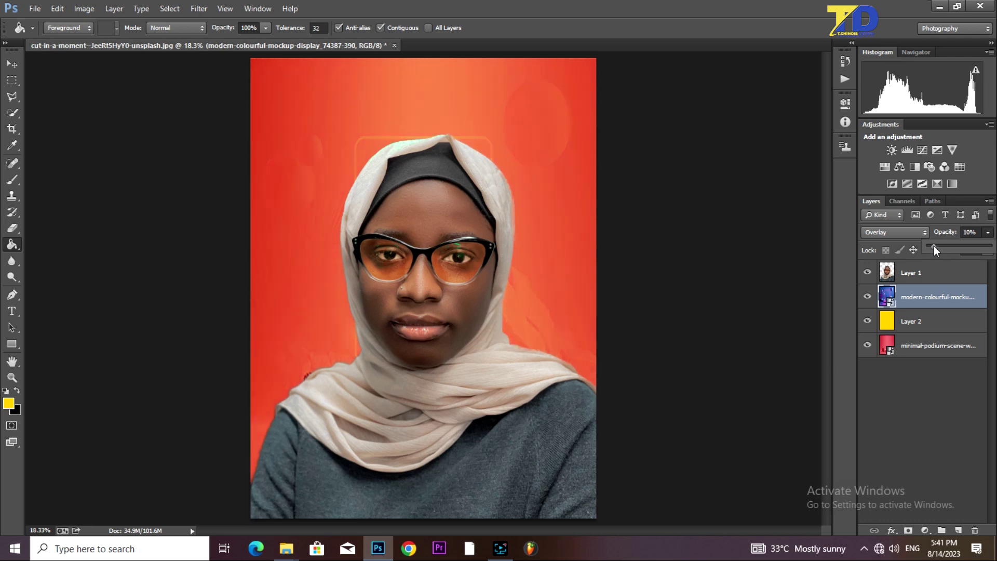
drag(933, 245, 936, 250)
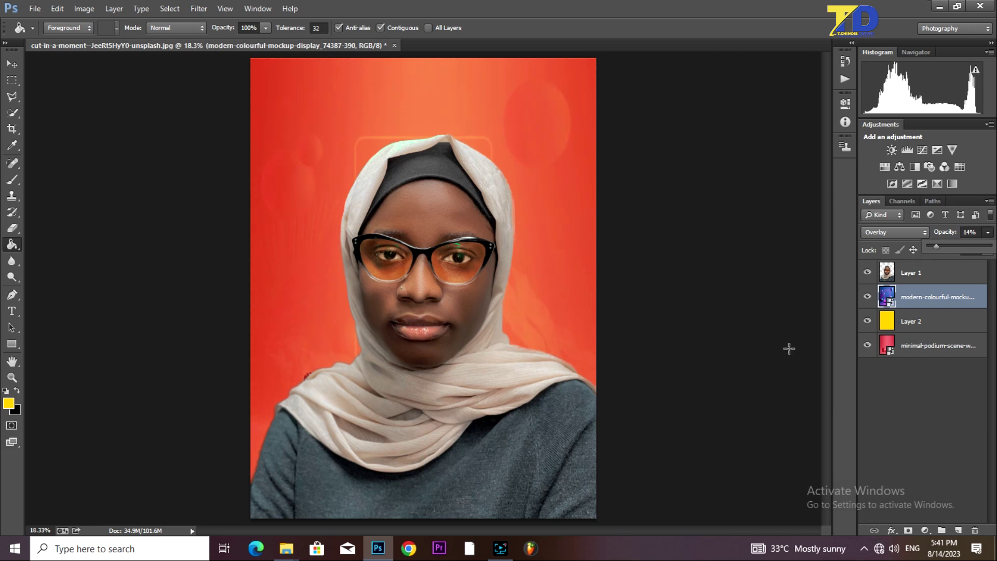
key(ctrl+plus)
key(ctrl+plus)
key(ctrl+plus)
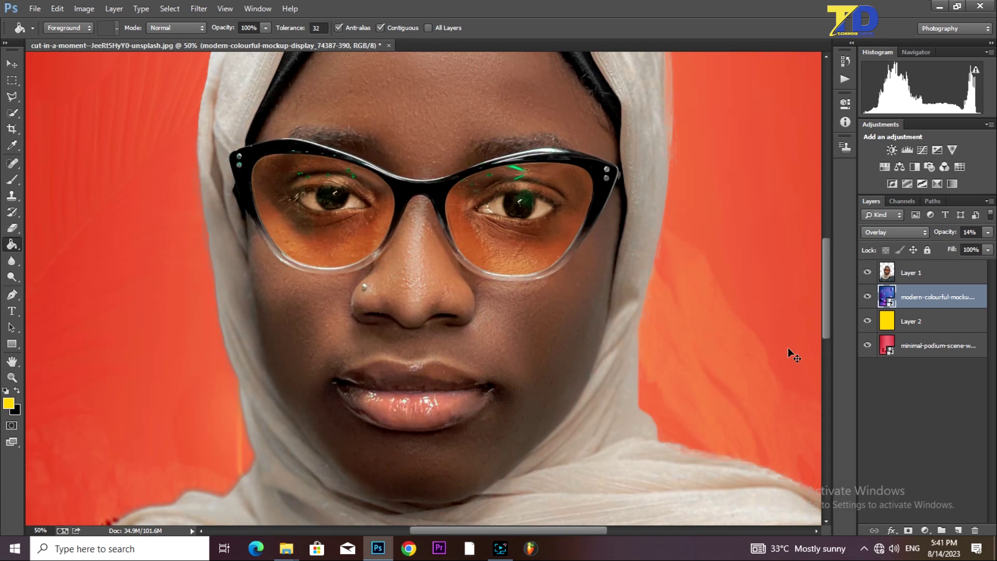
key(ctrl+0)
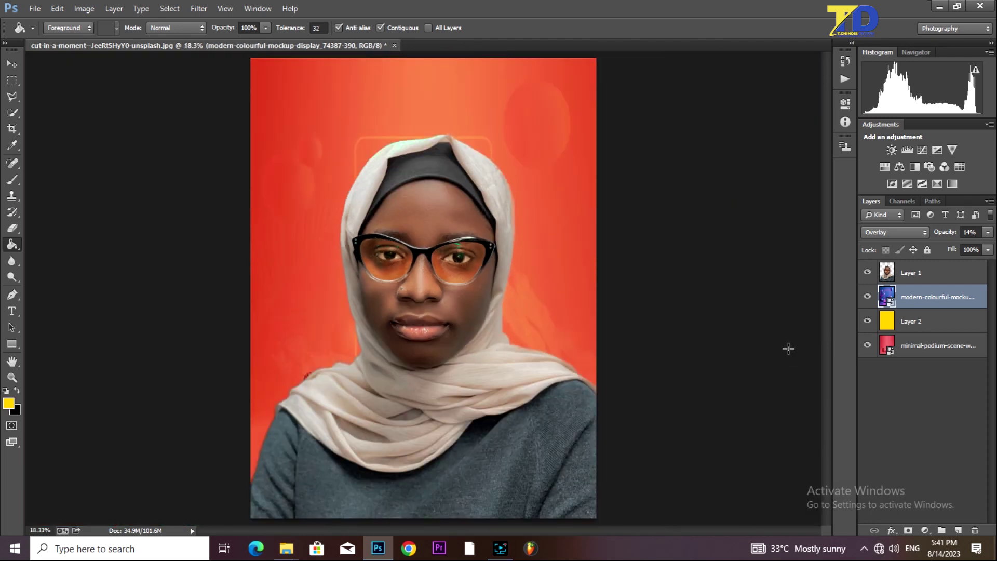
ctrl+click(912, 272)
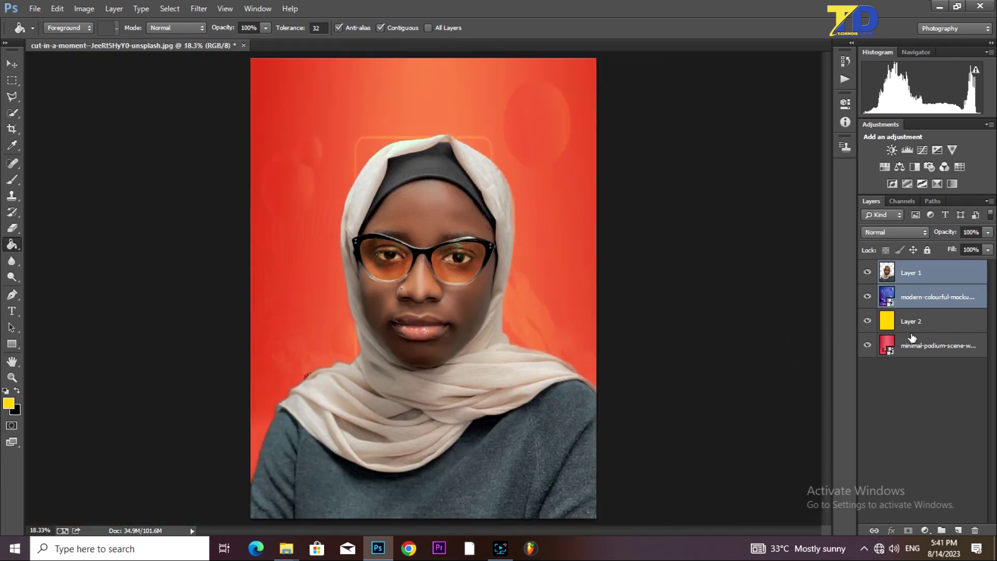
ctrl+click(916, 357)
ctrl+click(921, 327)
right_click(923, 281)
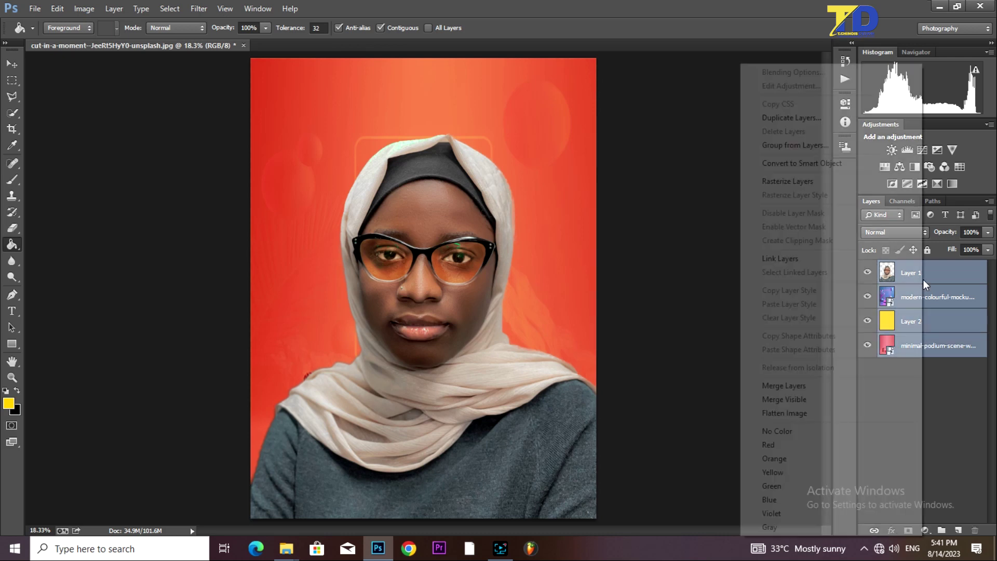
click(802, 385)
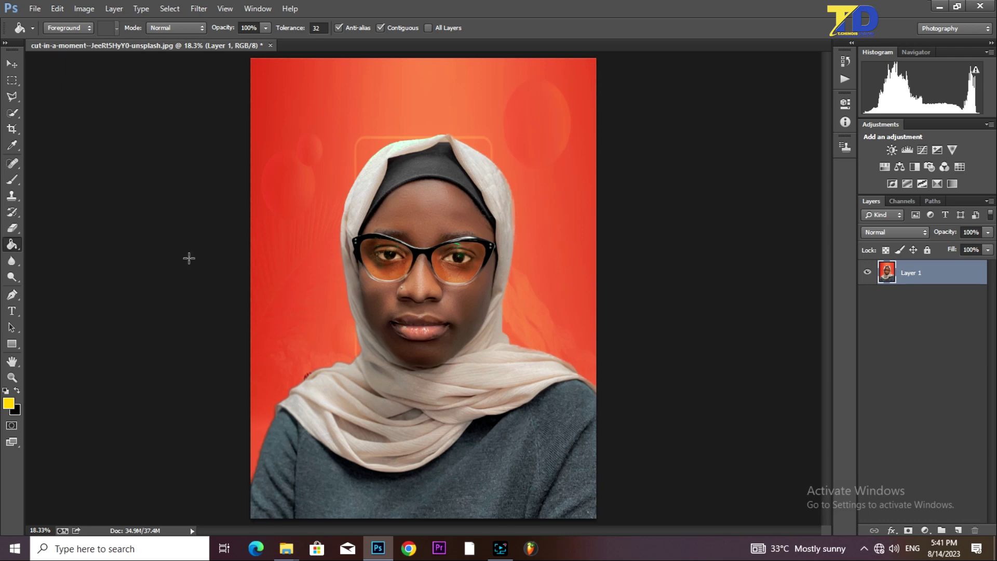
key(ctrl+z)
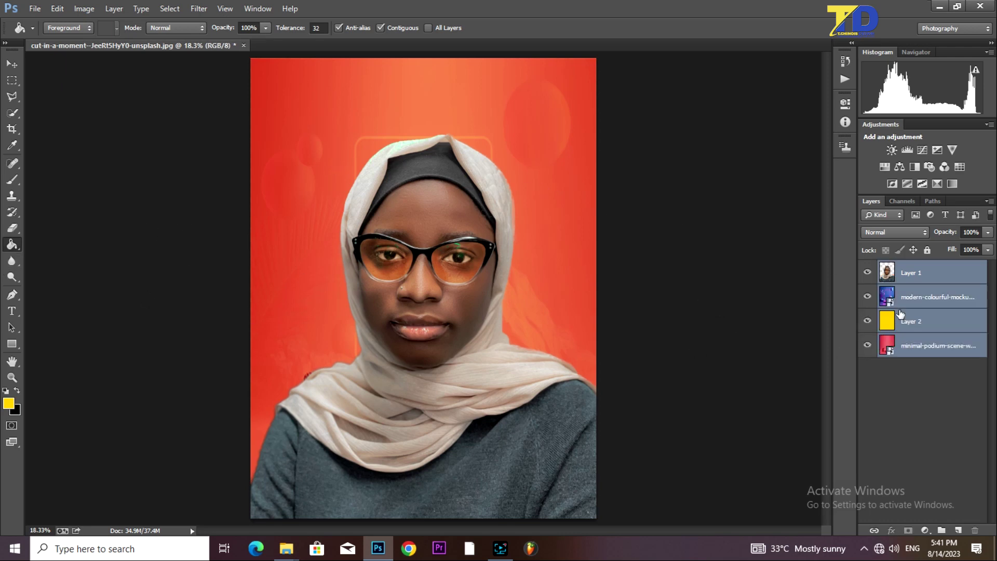
Rasterize the blue mockup image layer and erase its faint rounded frame lines around the top of the woman's headscarf with the Eraser
click(907, 298)
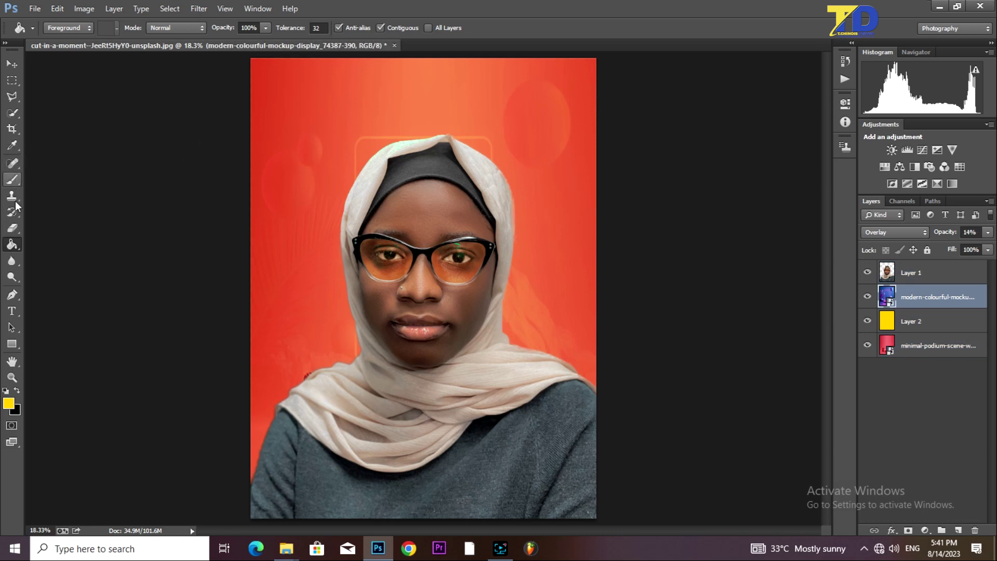
click(12, 228)
click(339, 157)
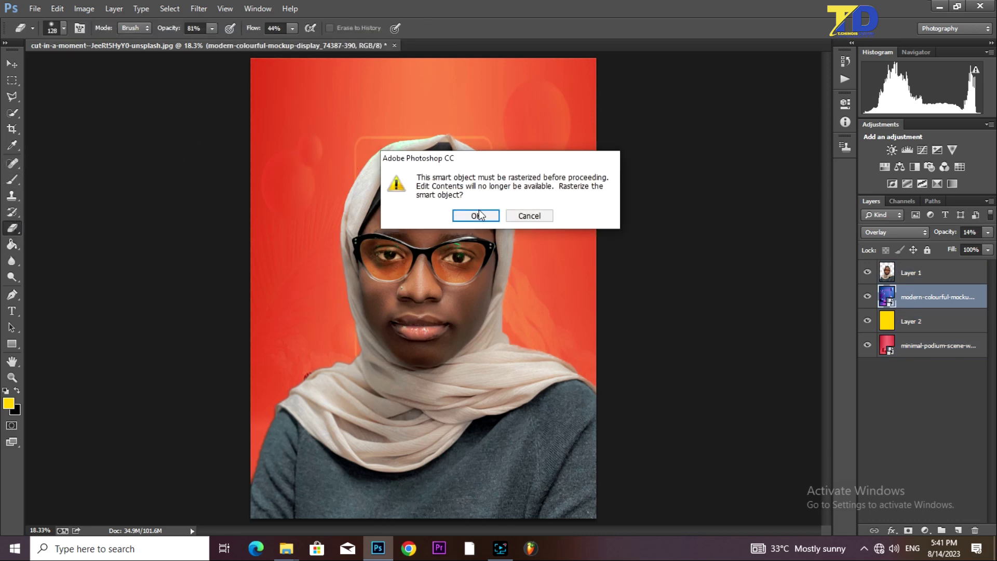
click(475, 215)
right_click(464, 131)
click(456, 137)
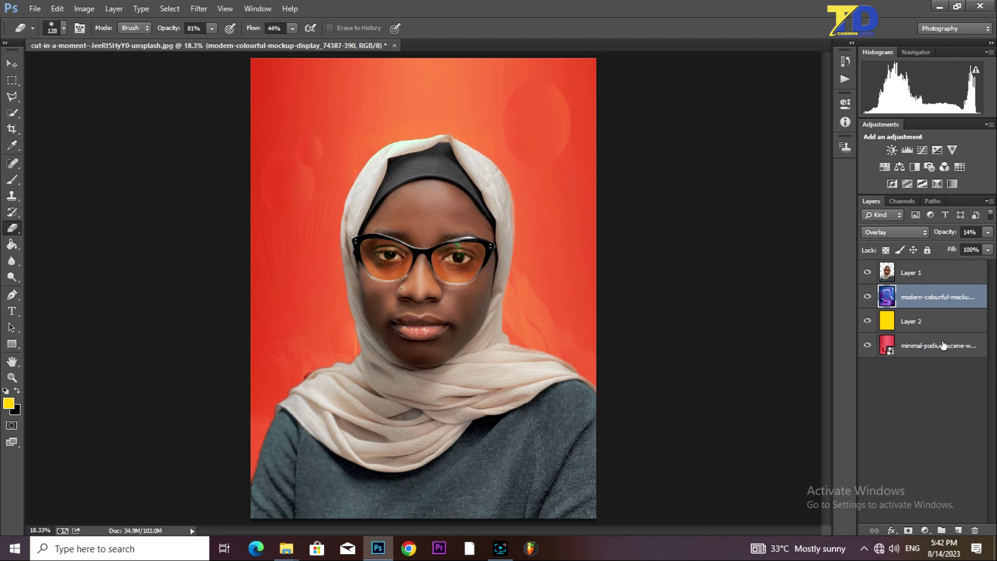
Merge the portrait, blue mockup, yellow and podium layers into a single layer
ctrl+click(926, 345)
ctrl+click(921, 320)
ctrl+click(920, 272)
right_click(918, 281)
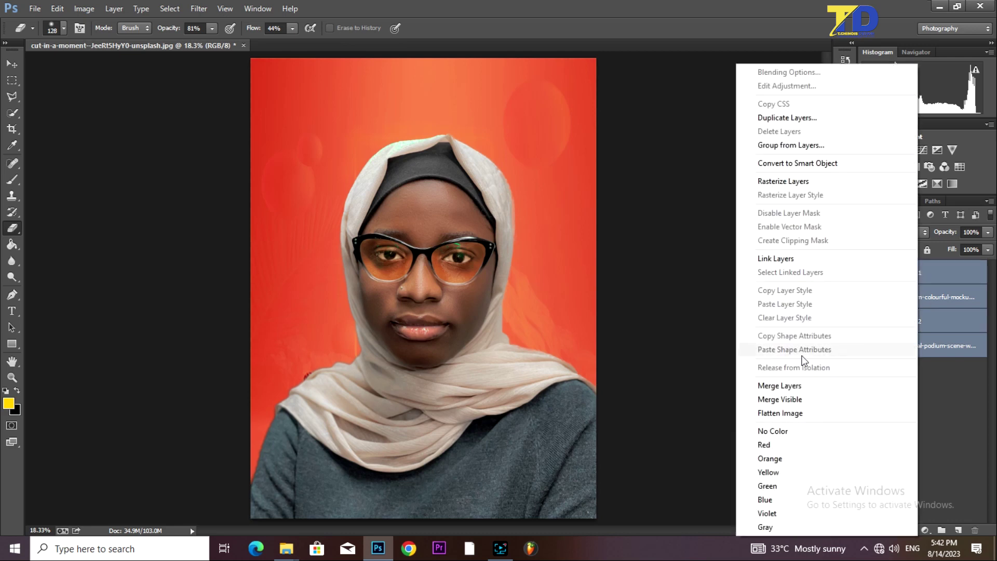
click(796, 385)
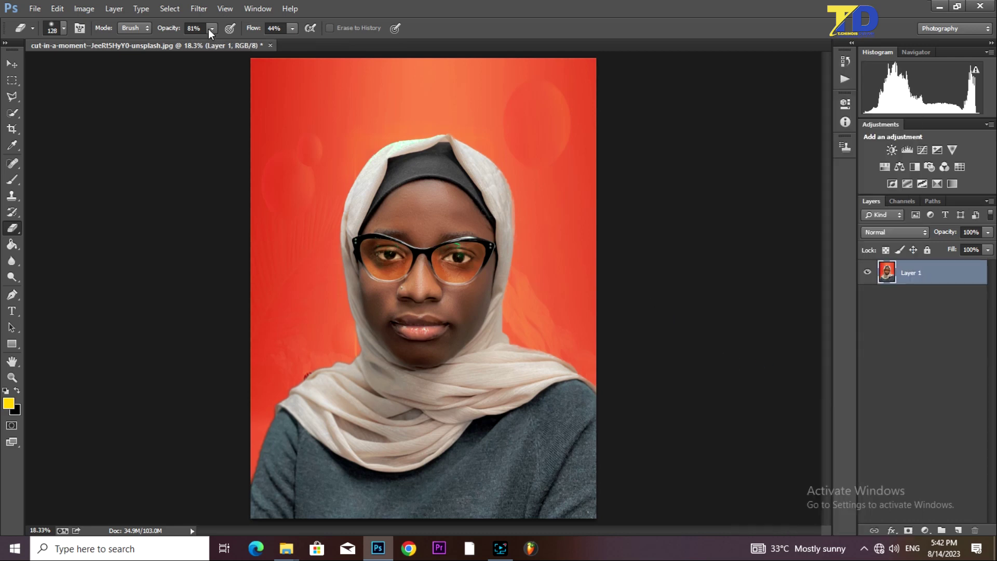
Start the Camera Raw filter on the merged layer and set the white balance temperature to -9
click(198, 8)
click(229, 82)
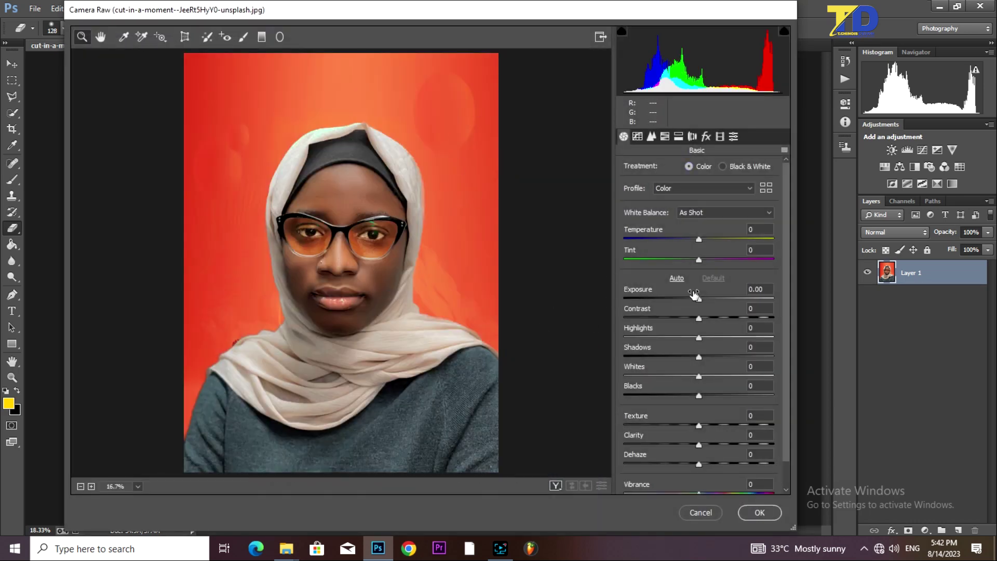
drag(700, 239, 692, 241)
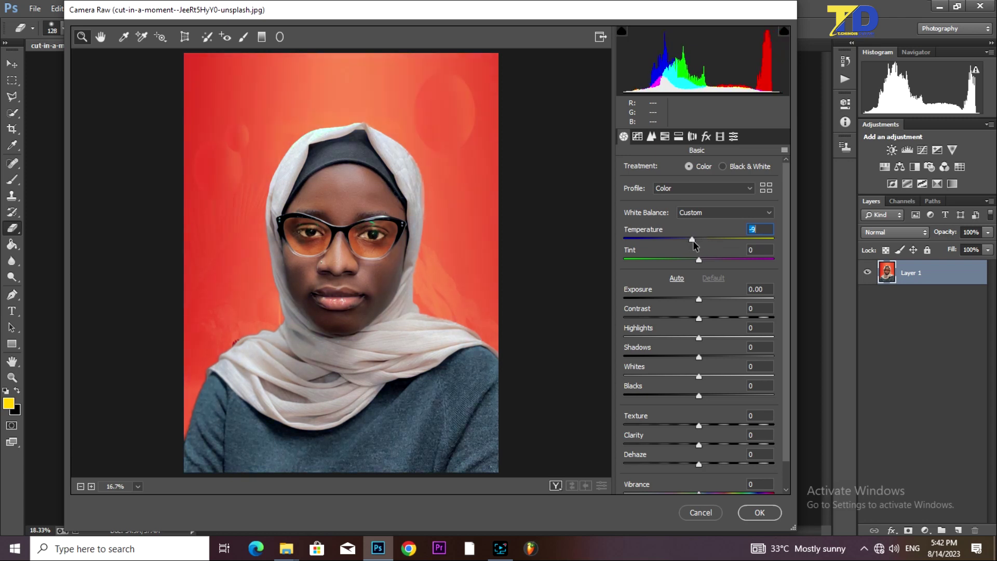
drag(698, 307, 717, 301)
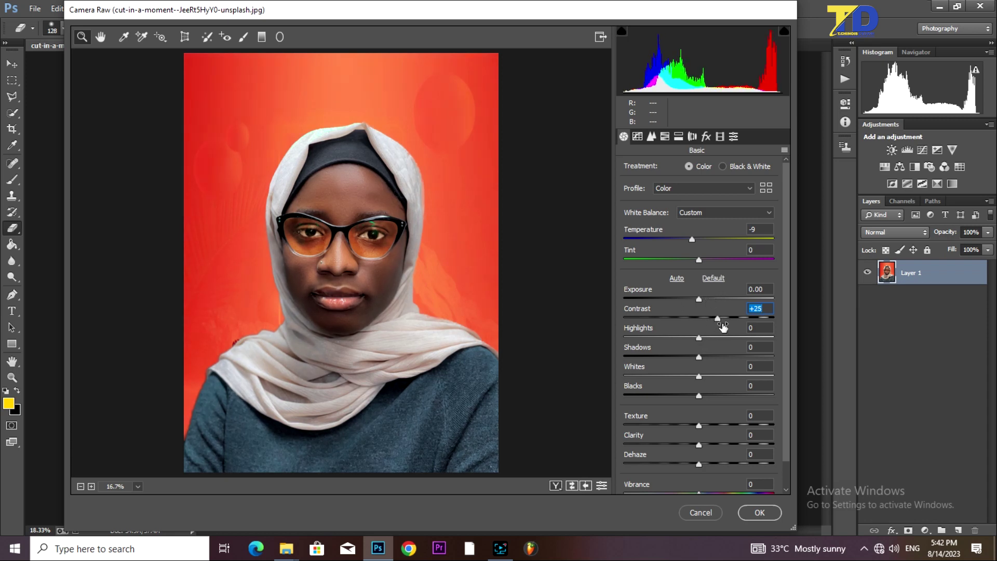
mouse_move(719, 318)
mouse_down()
mouse_move(740, 318)
mouse_move(700, 321)
mouse_up()
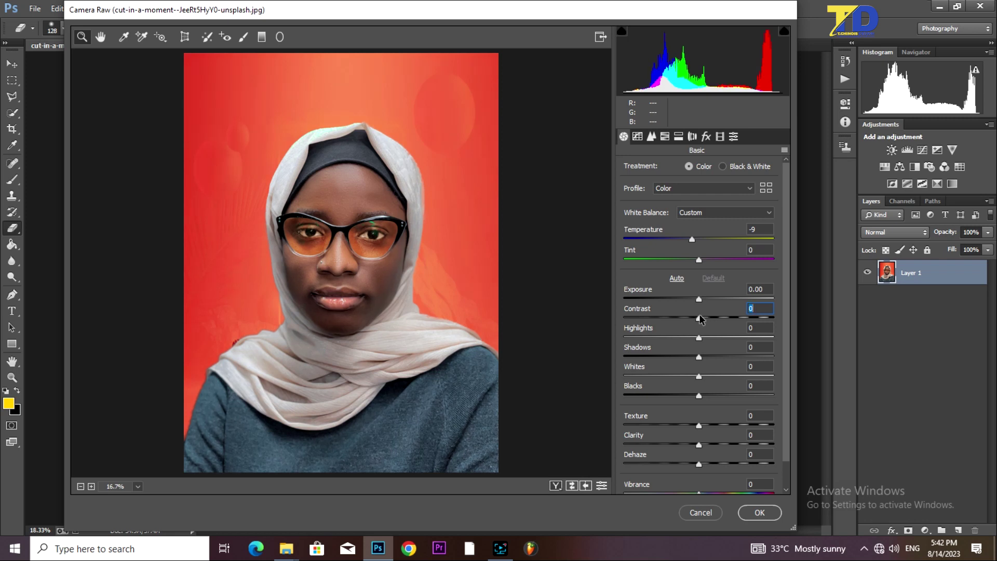
drag(698, 338, 672, 340)
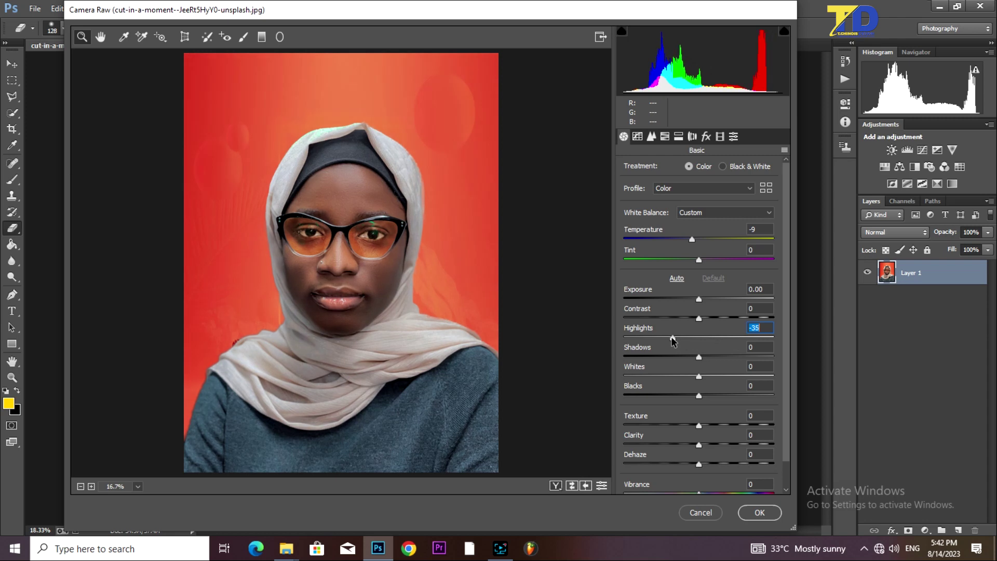
double_click(672, 339)
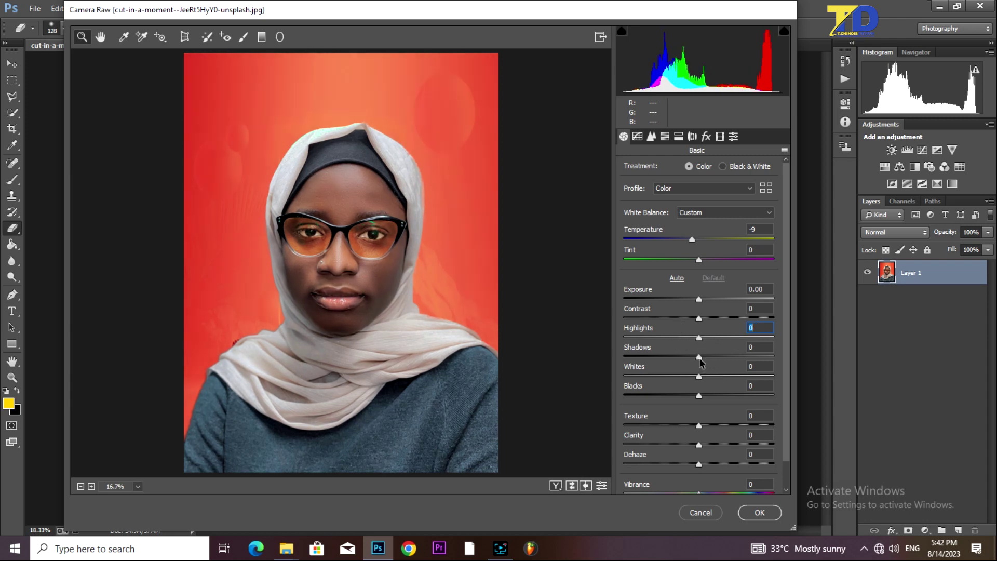
Set the basic adjustments to Shadows -5, Blacks -16 and Vibrance +33
mouse_move(698, 357)
mouse_down()
mouse_move(678, 359)
mouse_move(696, 354)
mouse_up()
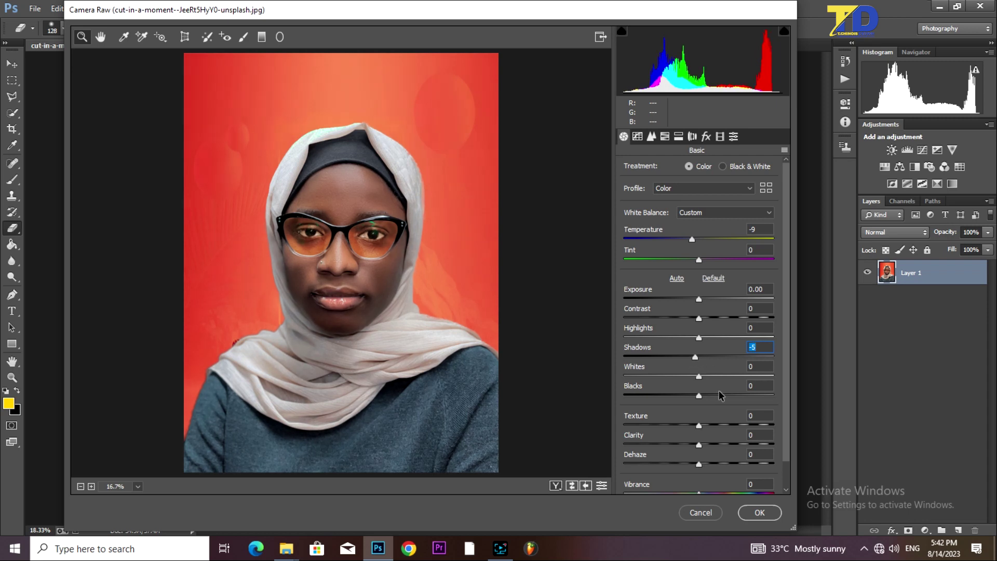
mouse_move(699, 397)
mouse_down()
mouse_move(673, 397)
mouse_move(687, 398)
mouse_up()
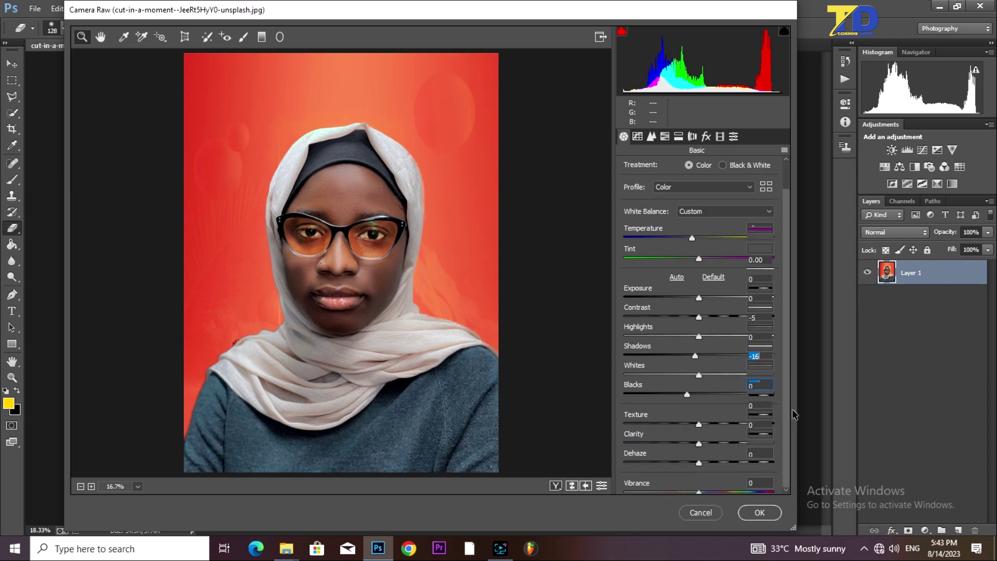
scroll(753, 374, down, 1)
drag(699, 465, 726, 460)
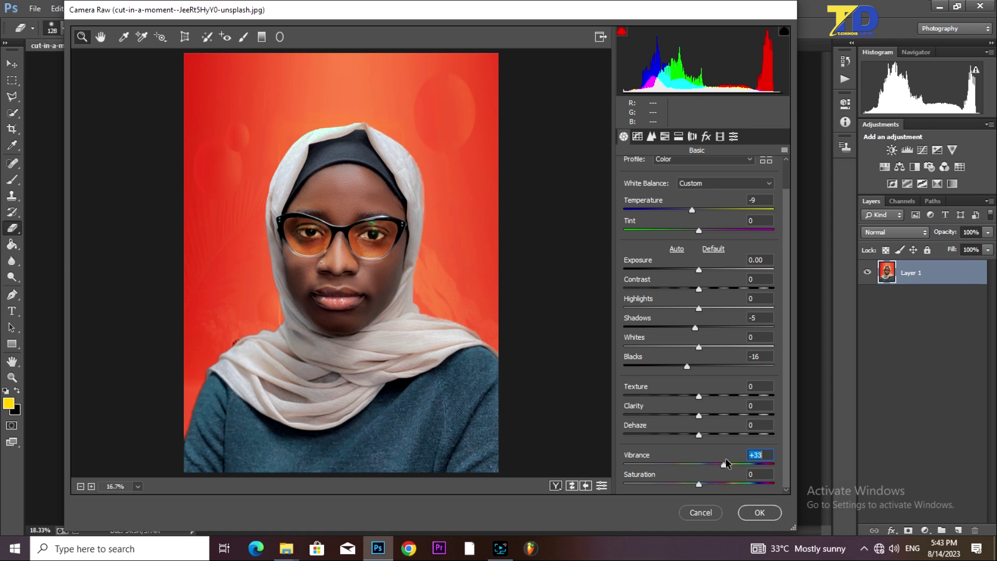
Set the HSL hue values to Reds +1, Oranges -6, Greens +3, Aquas +11, Purples -8 and Magentas +67
click(664, 136)
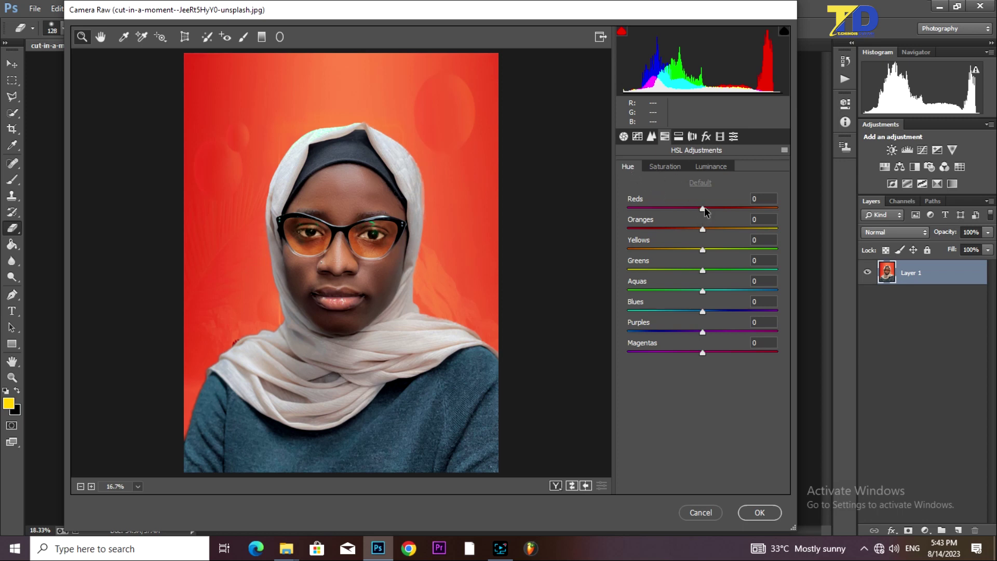
drag(704, 206, 698, 230)
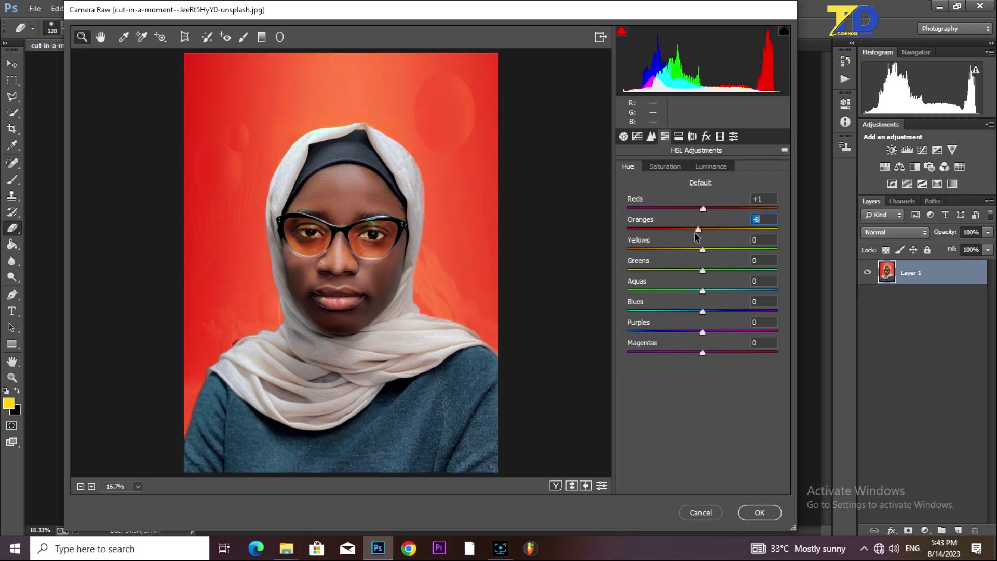
drag(698, 271, 704, 316)
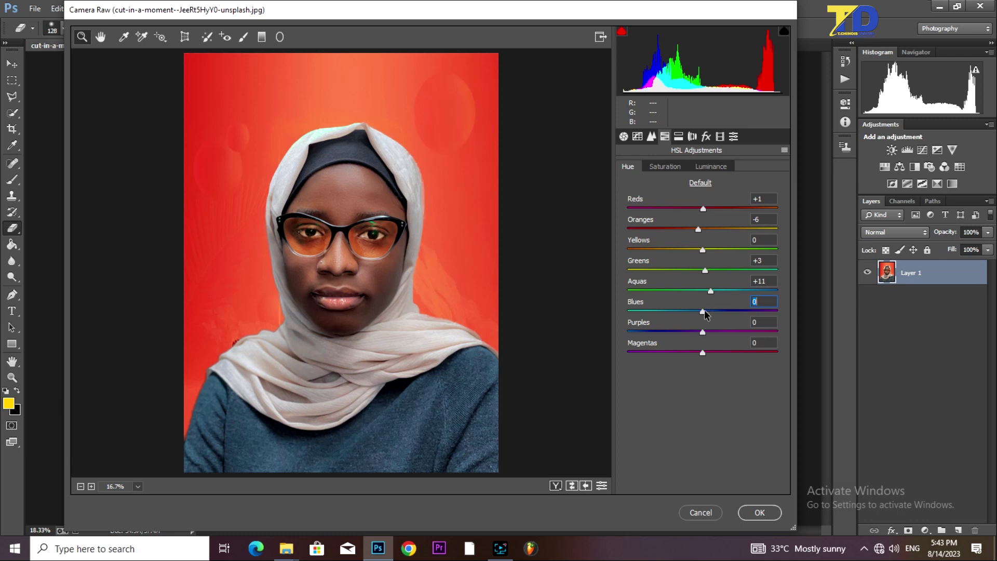
drag(702, 332, 769, 358)
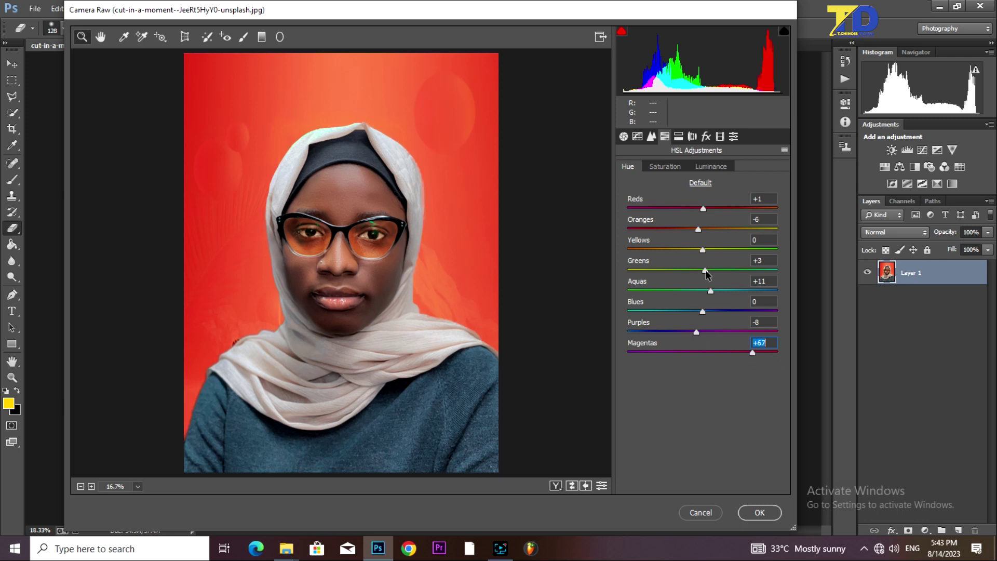
Set the HSL saturation to Reds +63, Oranges -3, Yellows -1, Greens +28, Aquas +20, Blues +60 and Purples +43, and raise Magentas slightly
click(665, 168)
drag(705, 208, 683, 247)
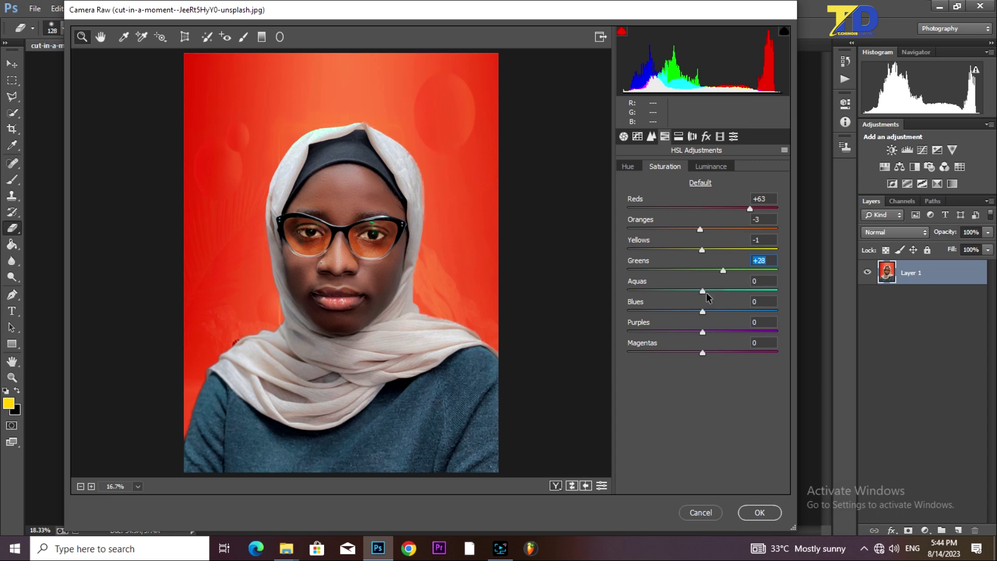
drag(707, 294, 777, 312)
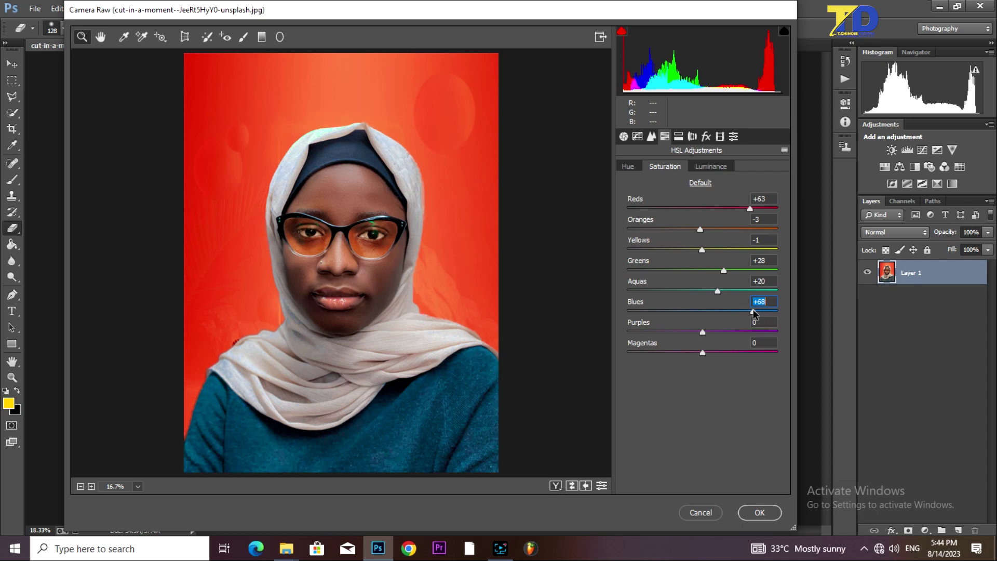
drag(754, 312, 748, 311)
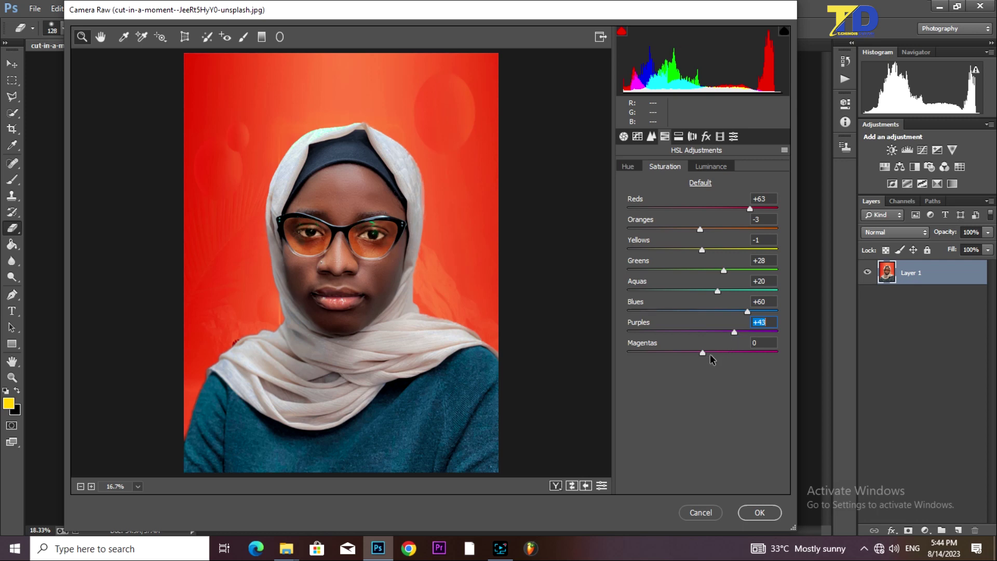
drag(710, 355, 715, 352)
Set the HSL luminance of Blues to +38 and of Purples to +20
click(711, 166)
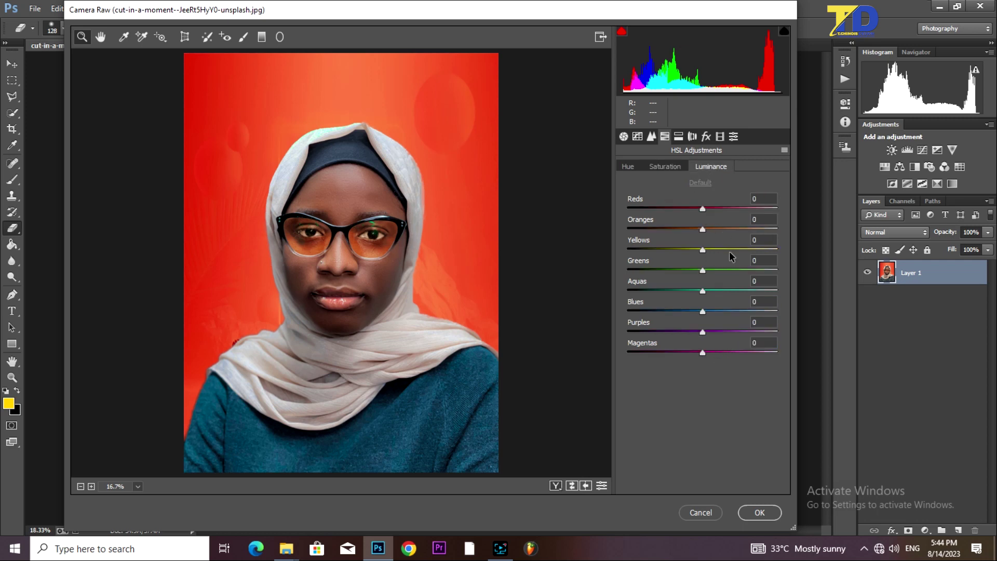
drag(704, 315, 716, 333)
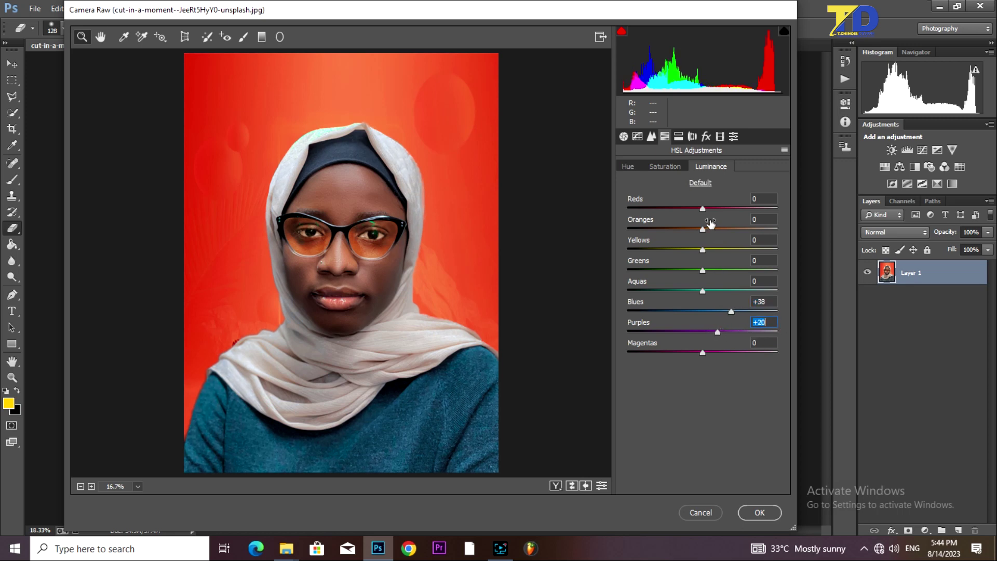
drag(703, 229, 685, 241)
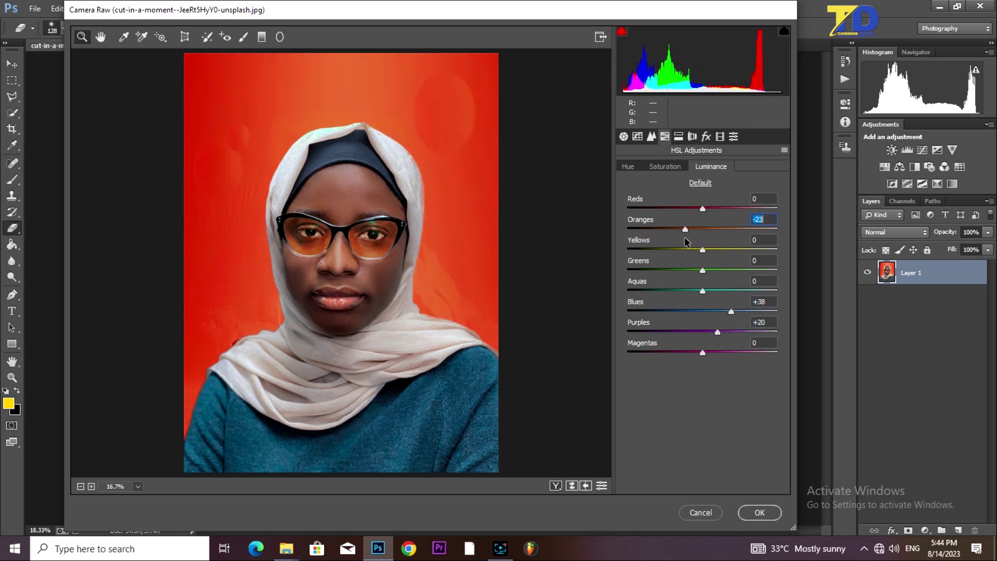
double_click(685, 230)
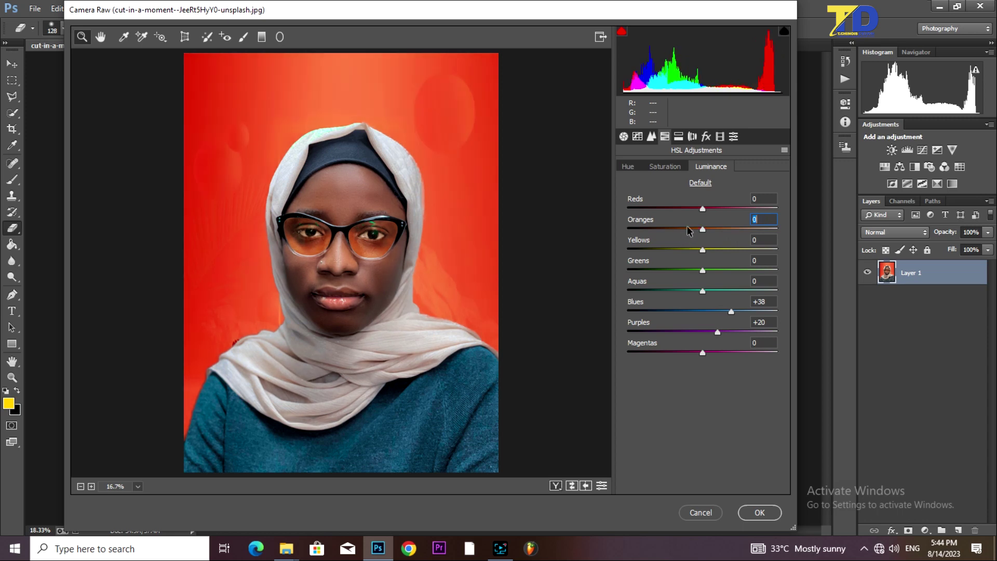
mouse_move(701, 210)
mouse_down()
mouse_move(737, 209)
mouse_move(723, 210)
mouse_move(746, 228)
mouse_move(714, 229)
mouse_move(715, 211)
mouse_up()
double_click(714, 209)
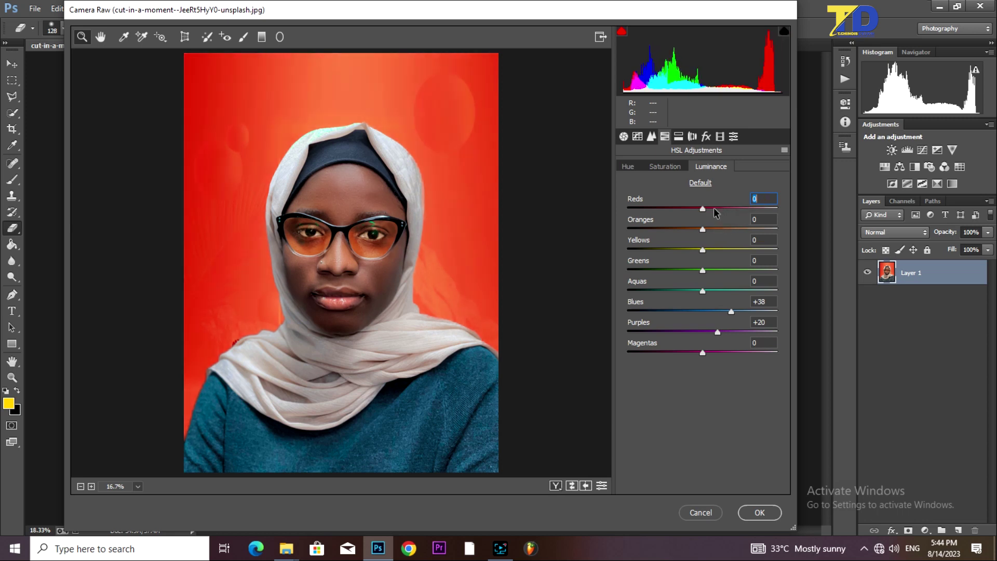
Calibrate the Blue Primary to Hue -9 and Saturation +8, and apply the Camera Raw adjustments to the layer
click(720, 136)
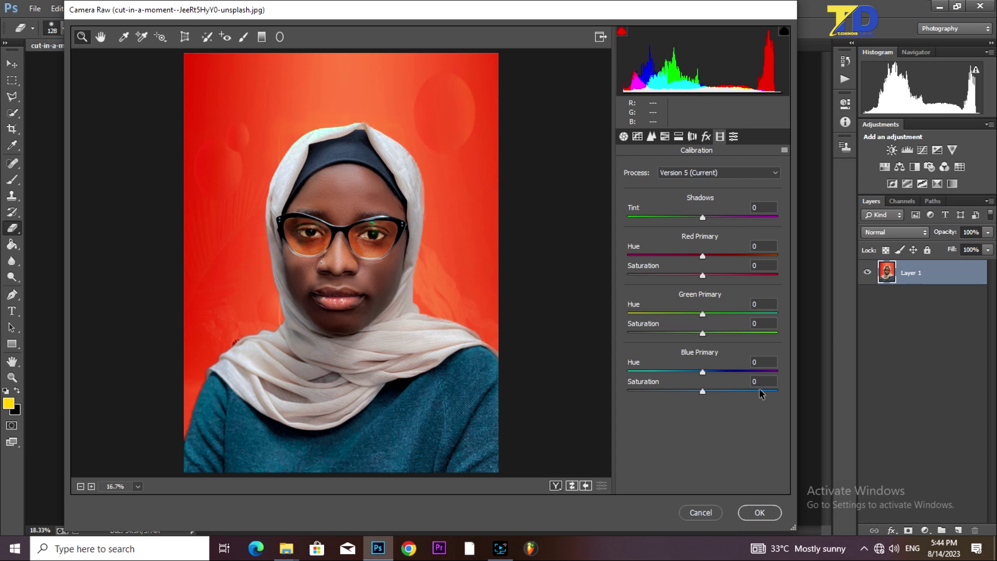
mouse_move(703, 390)
mouse_down()
mouse_move(738, 394)
mouse_move(685, 372)
mouse_move(696, 371)
mouse_up()
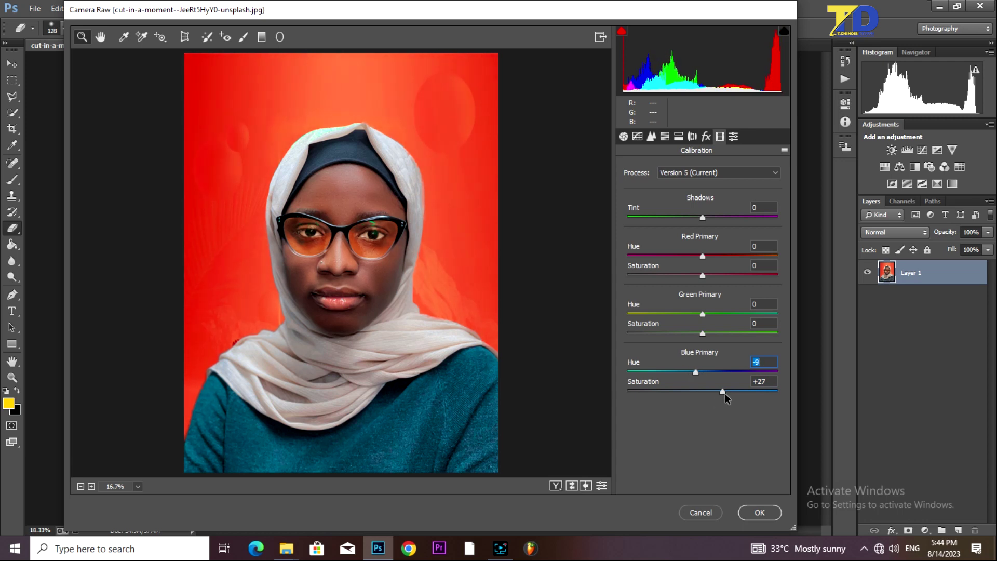
drag(721, 390, 709, 390)
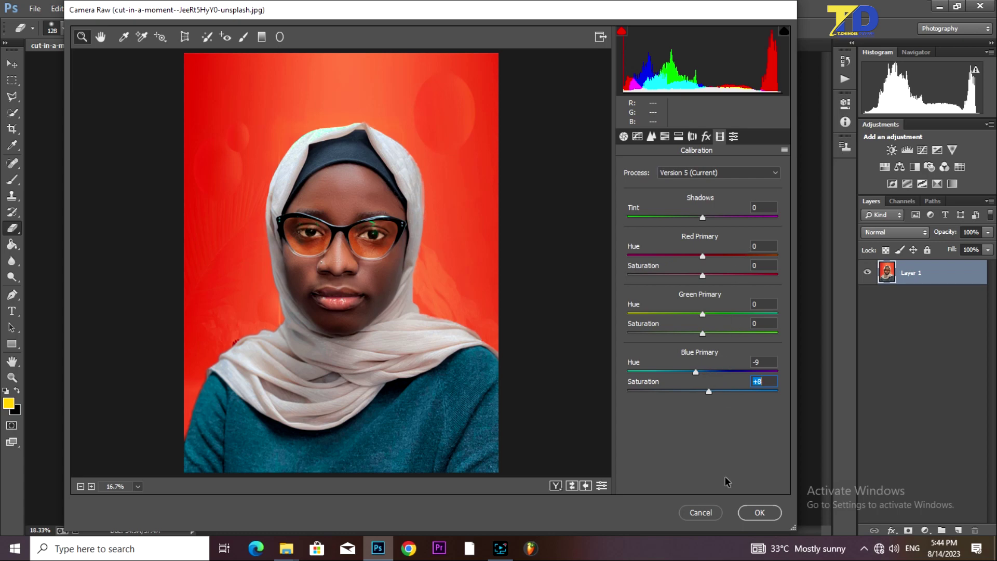
click(756, 514)
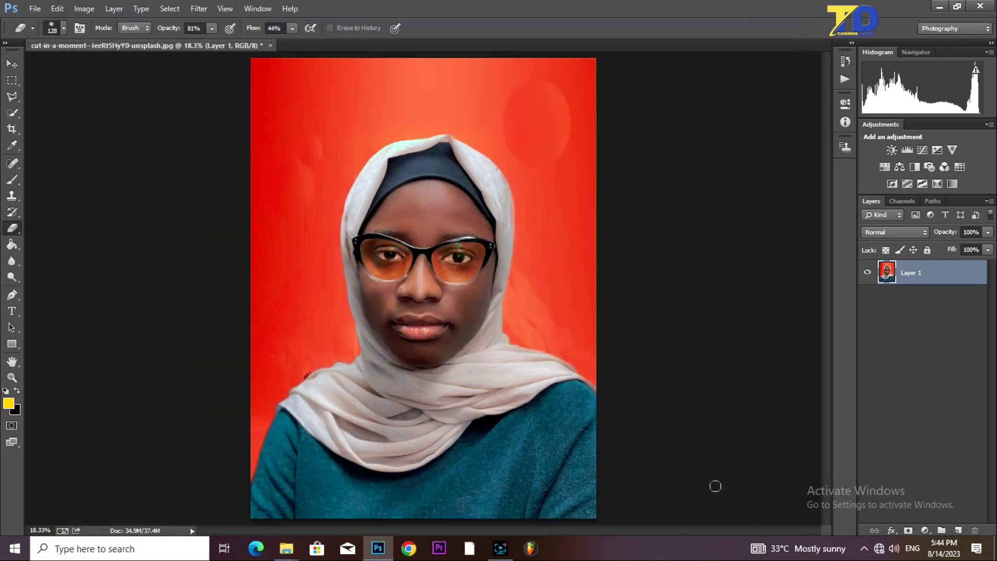
Inspect the graded portrait up close around the face and as a whole
key(ctrl+plus)
key(ctrl+plus)
key(ctrl+plus)
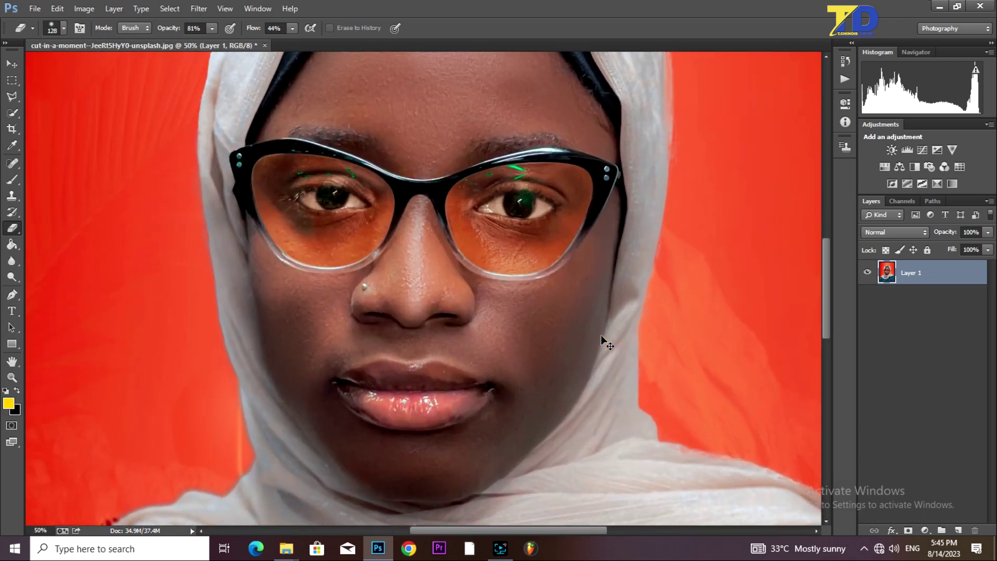
key(ctrl+minus)
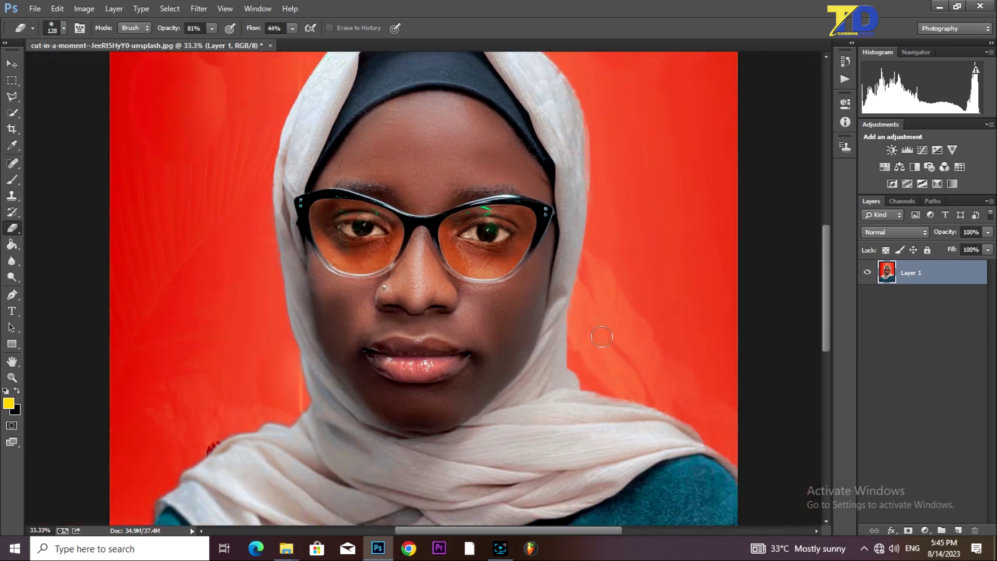
key(ctrl+minus)
key(ctrl+minus)
key(ctrl+minus)
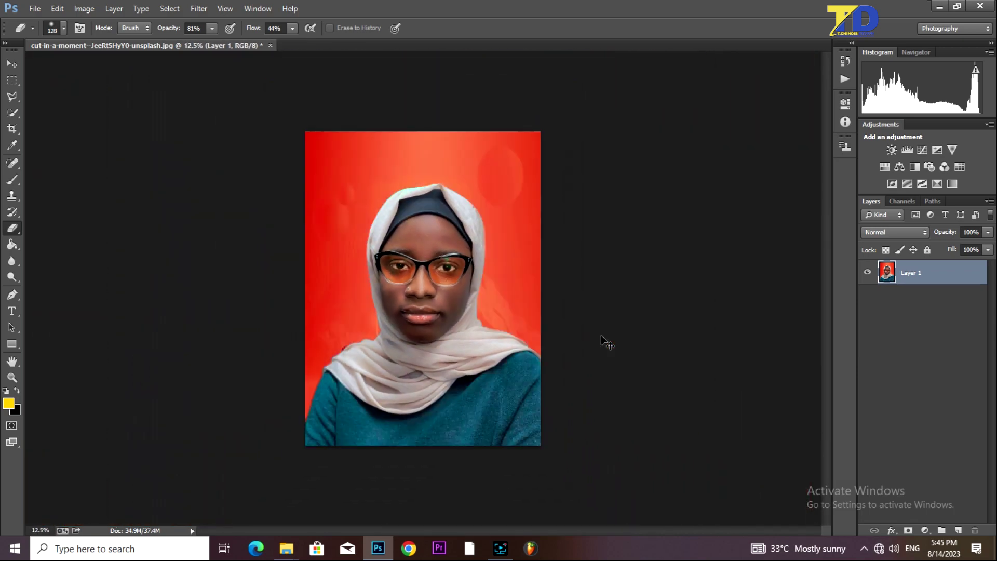
key(ctrl+plus)
key(ctrl+plus)
key(ctrl+plus)
key(ctrl+plus)
key(ctrl+plus)
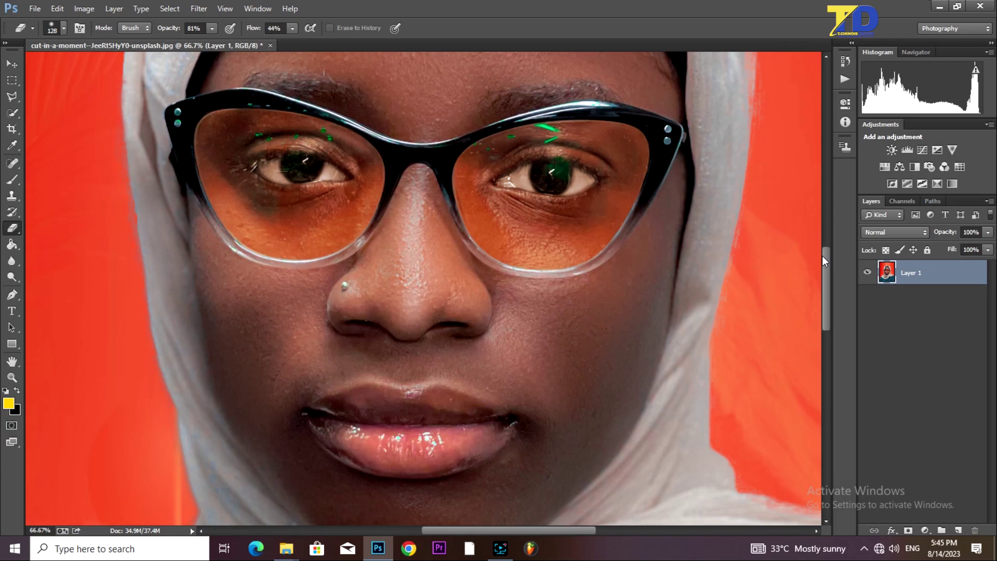
drag(824, 256, 825, 284)
drag(844, 326, 844, 303)
key(ctrl+0)
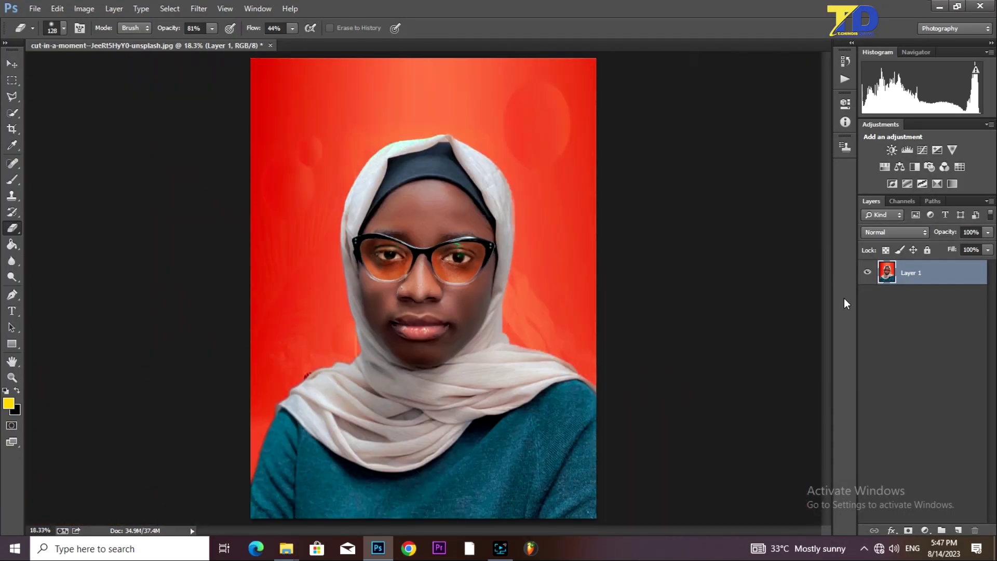
Set the foreground color to the bright red ee2c23 for coloring the woman's lips
key(ctrl+plus)
key(ctrl+plus)
key(ctrl+plus)
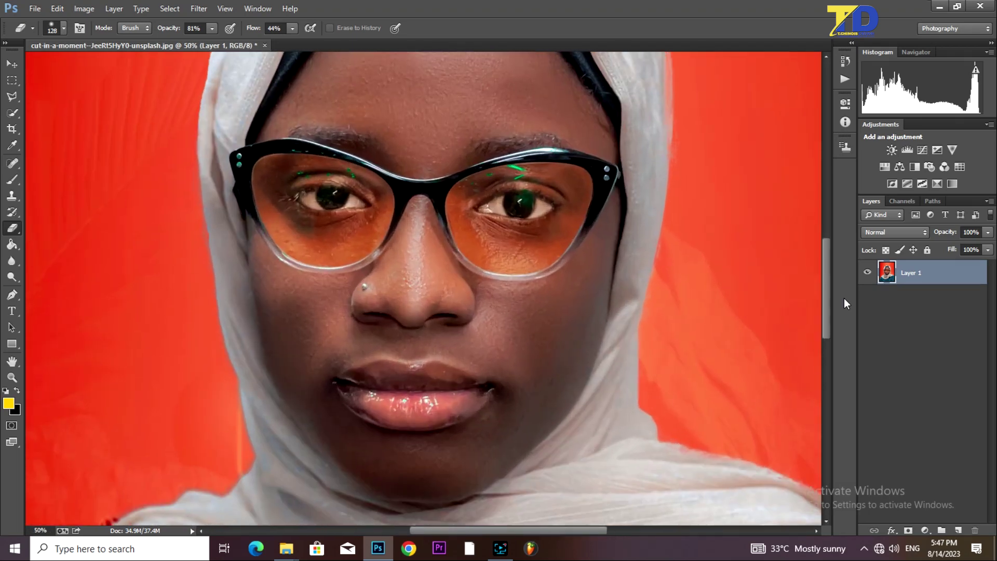
drag(829, 294, 842, 276)
key(ctrl+plus)
key(ctrl+plus)
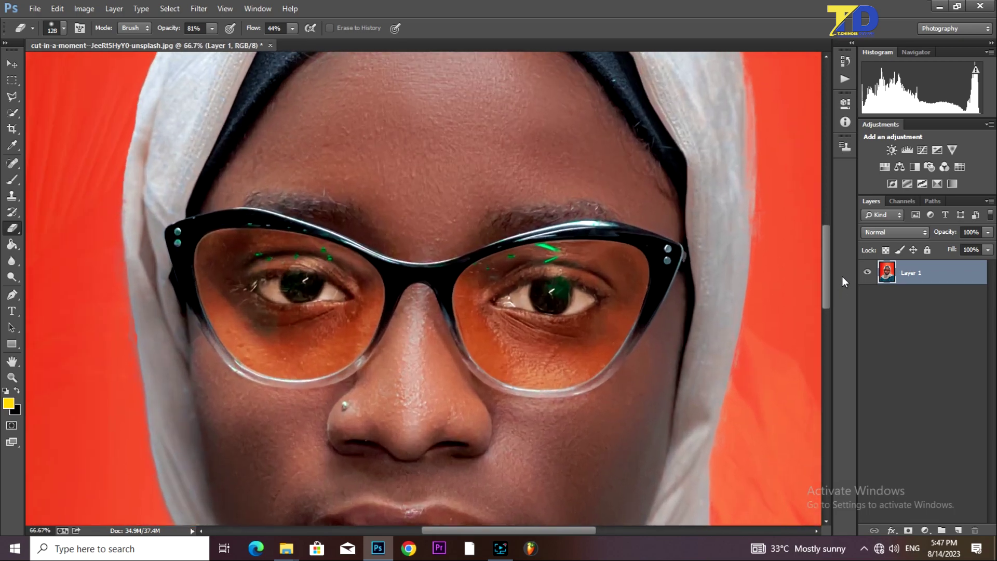
drag(825, 248, 822, 297)
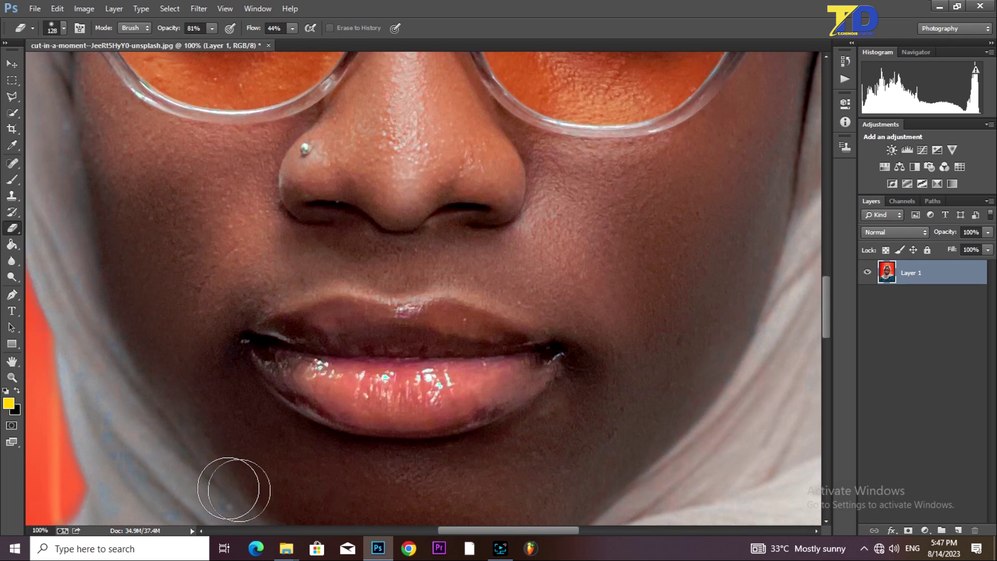
click(9, 405)
click(773, 390)
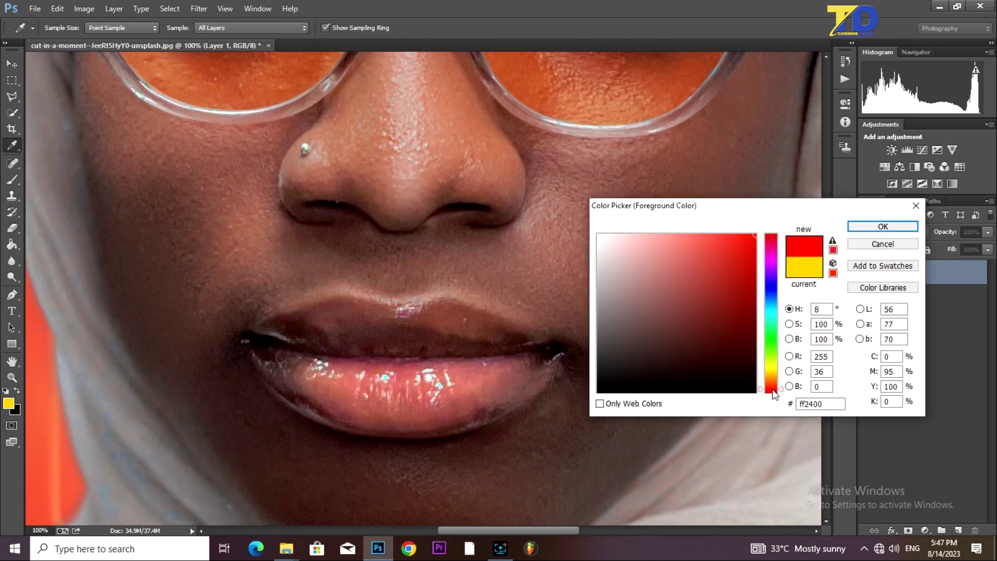
click(720, 247)
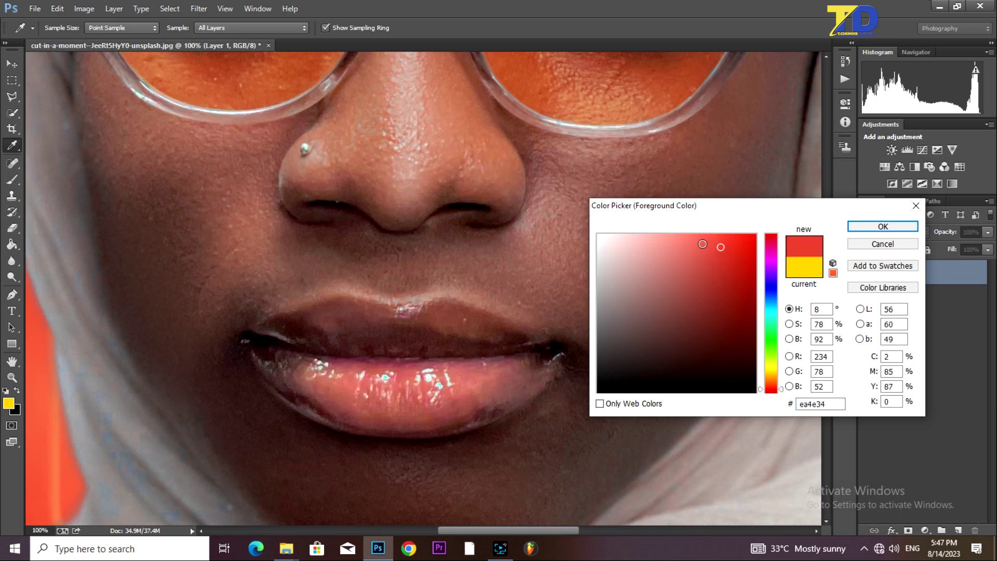
click(702, 241)
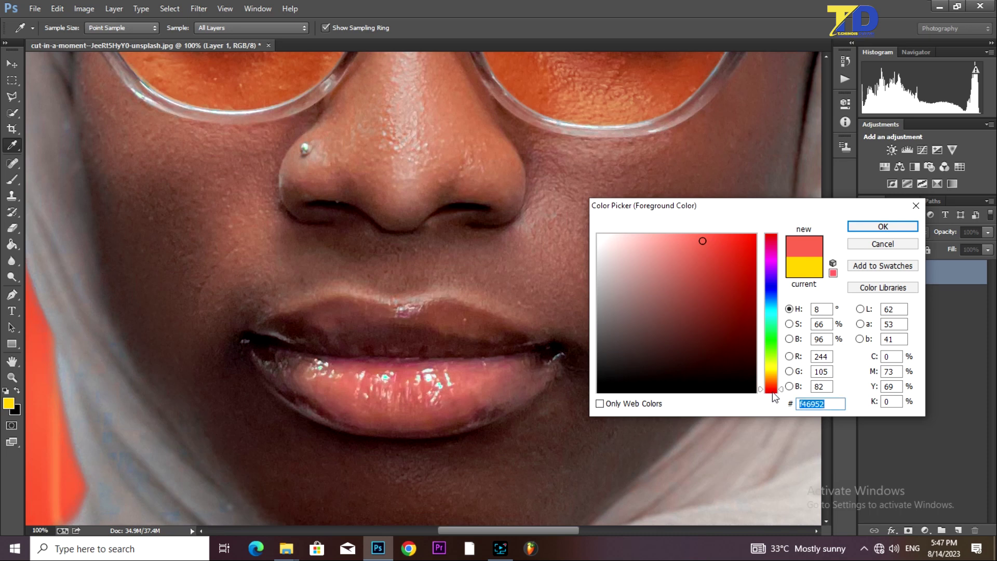
click(772, 390)
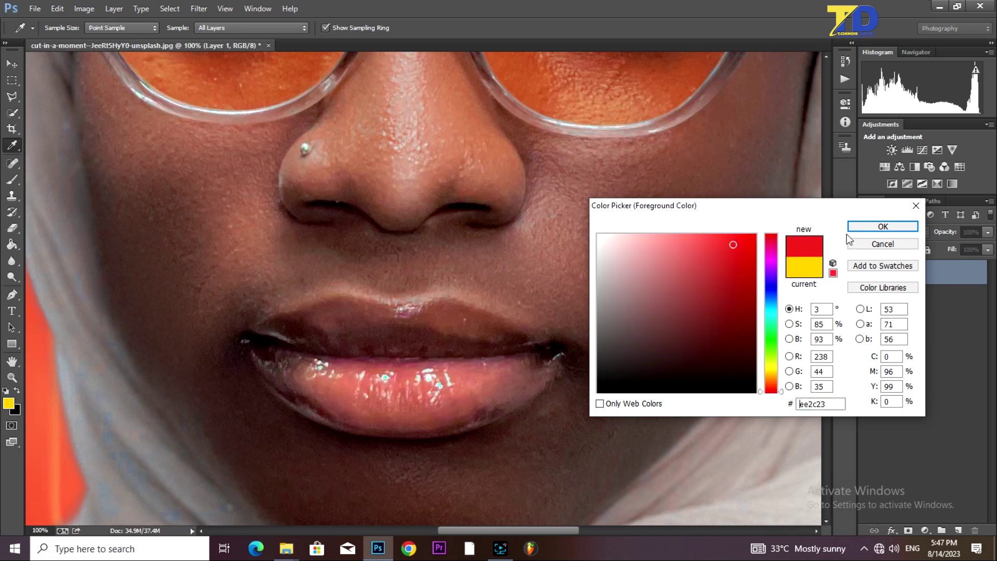
click(883, 226)
Add a new layer above the portrait and set the Brush tool's size to 82 px
key(e)
click(958, 530)
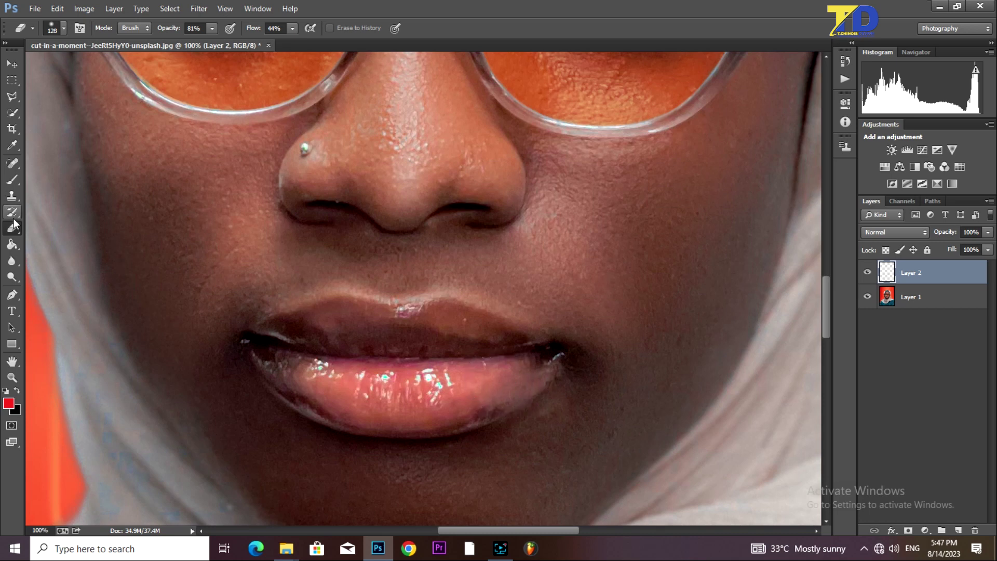
click(22, 180)
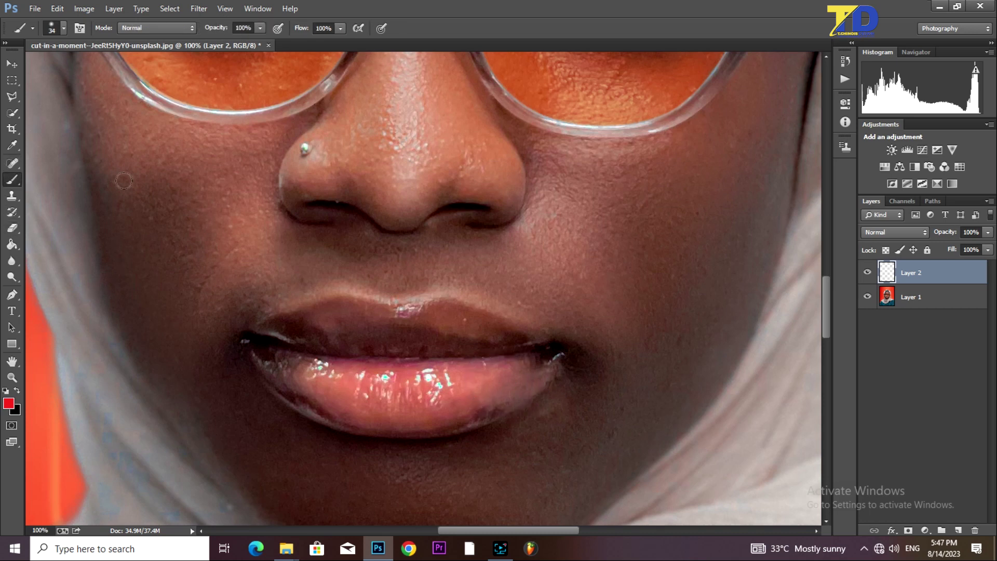
right_click(403, 395)
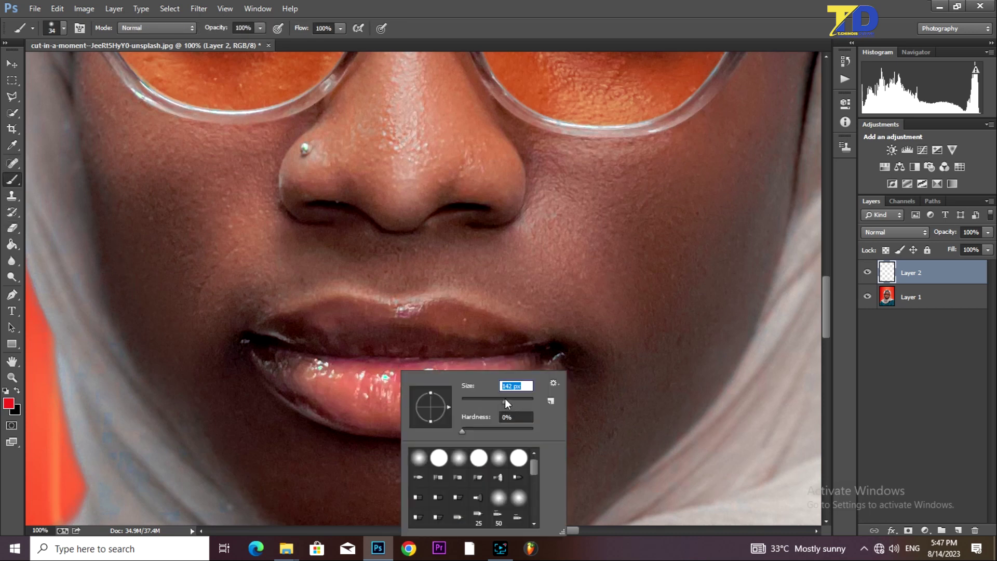
drag(505, 398, 490, 399)
Set the new layer's blend mode to Overlay and paint red over the upper and lower lips
click(907, 230)
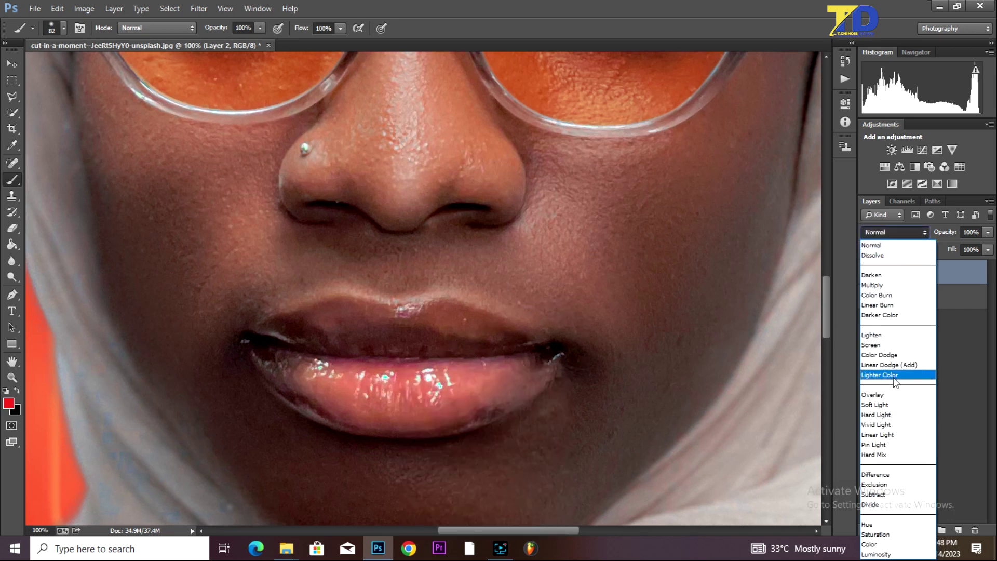
click(883, 395)
mouse_move(527, 369)
mouse_down()
mouse_move(424, 407)
mouse_move(481, 404)
mouse_move(538, 369)
mouse_move(354, 375)
mouse_move(267, 360)
mouse_move(349, 405)
mouse_move(451, 414)
mouse_move(317, 402)
mouse_move(276, 383)
mouse_move(455, 418)
mouse_move(501, 405)
mouse_move(556, 360)
mouse_move(391, 326)
mouse_move(278, 333)
mouse_up()
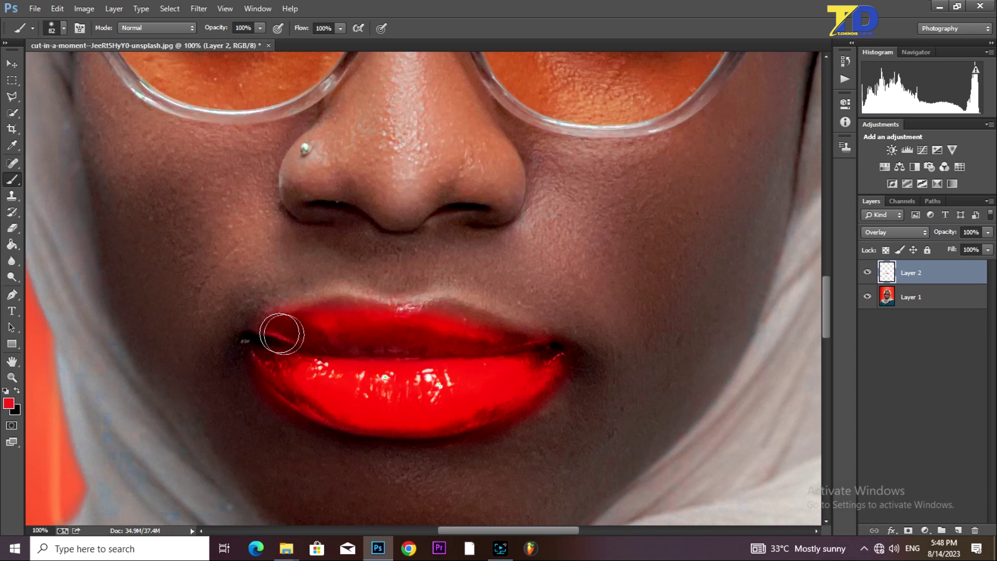
mouse_move(451, 339)
mouse_down()
mouse_move(492, 332)
mouse_move(433, 318)
mouse_move(540, 349)
mouse_move(377, 315)
mouse_move(318, 315)
mouse_move(263, 338)
mouse_up()
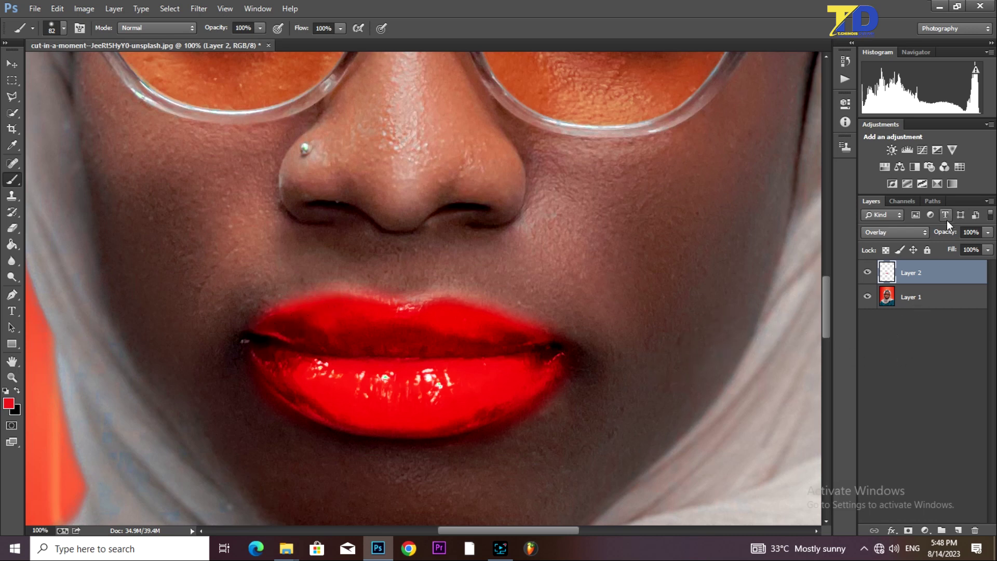
Choose a softer, less saturated red as the foreground color and fill the painted lip area with it using the Paint Bucket
click(8, 404)
click(702, 295)
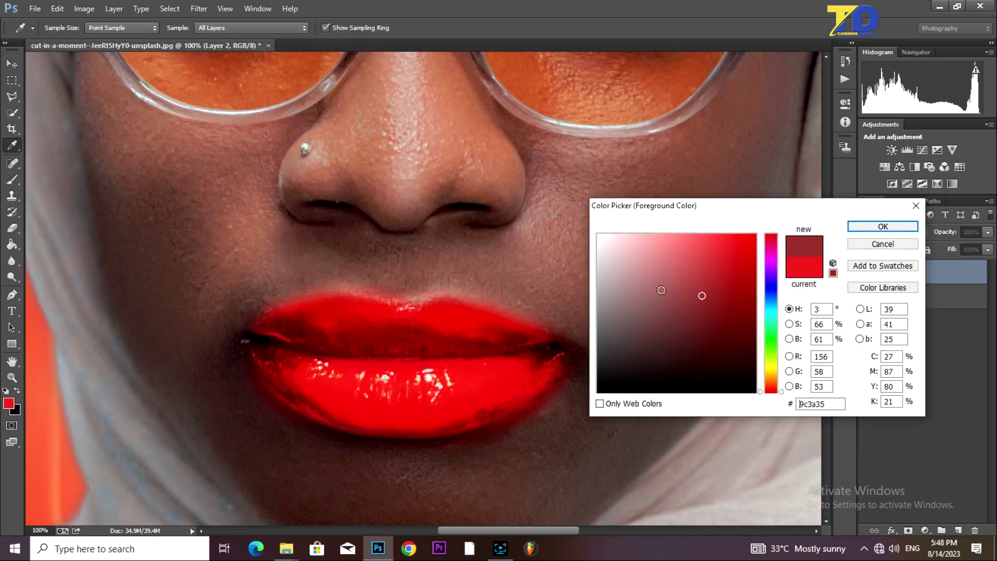
click(424, 379)
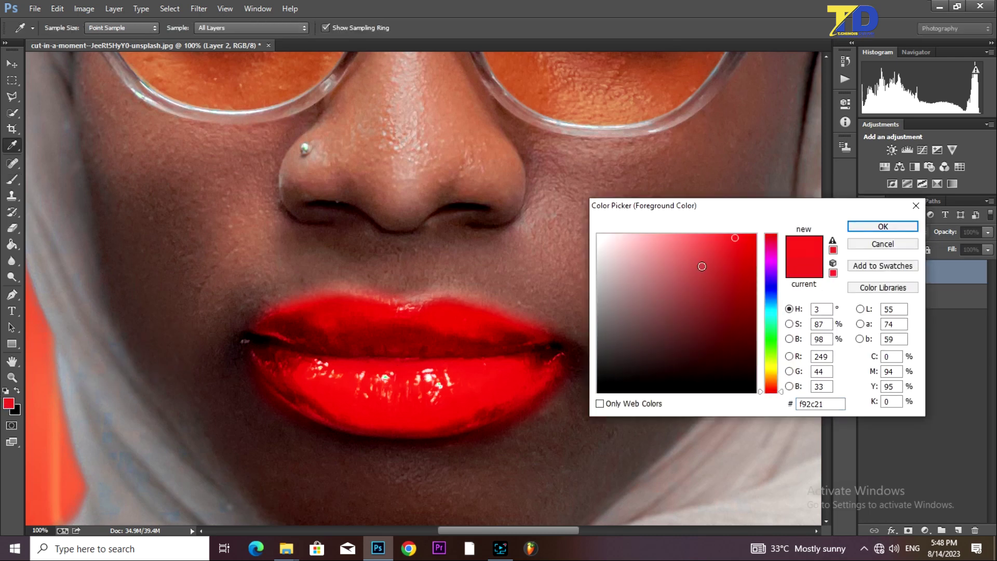
click(697, 261)
click(868, 227)
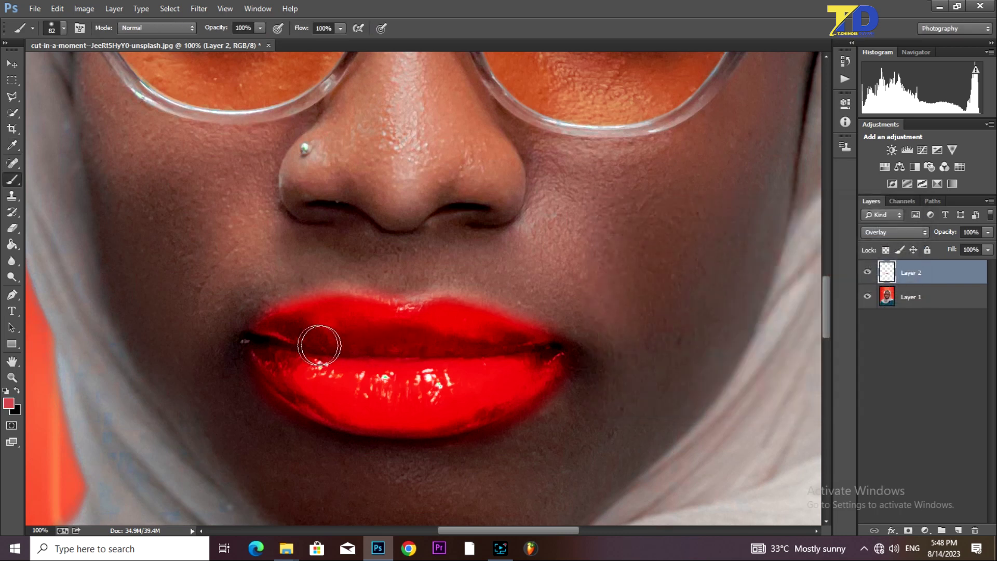
click(11, 246)
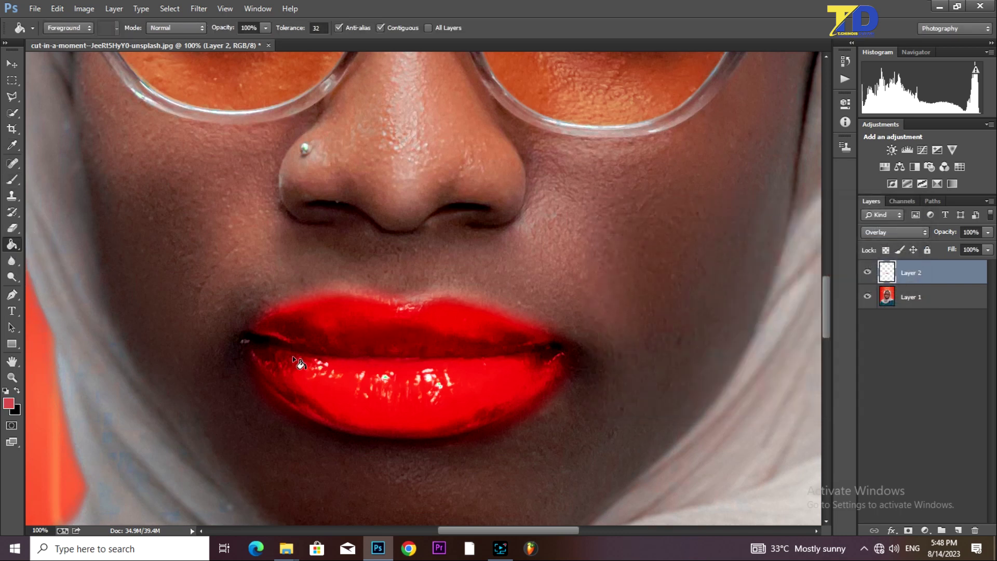
click(344, 383)
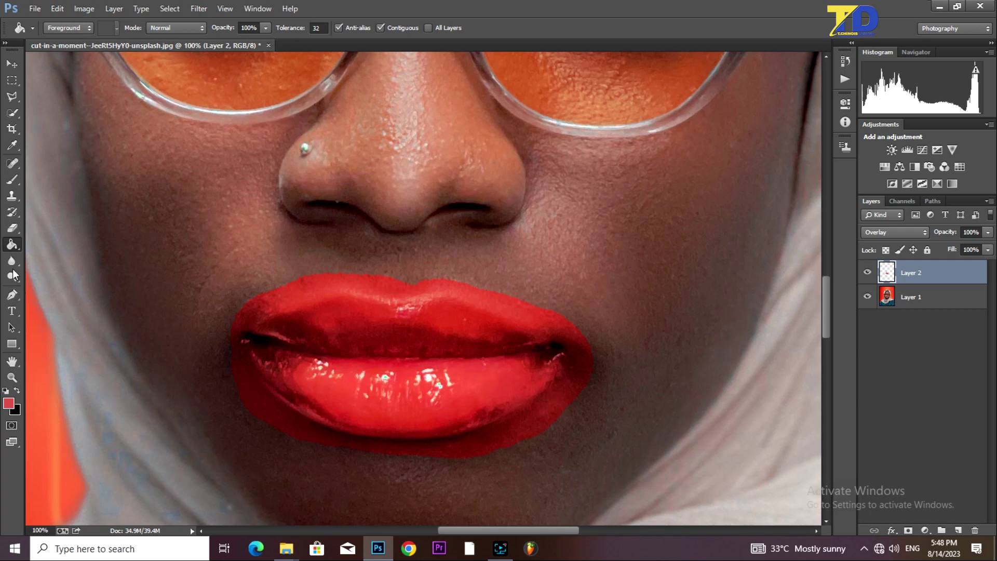
Erase the red that spills onto the skin around the edges of both lips
click(17, 227)
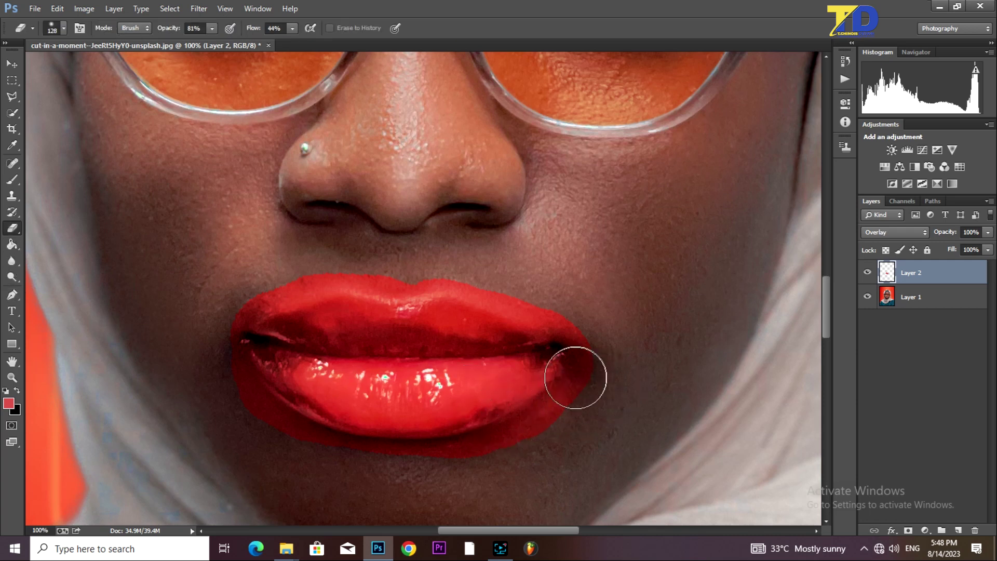
mouse_move(593, 362)
mouse_down()
mouse_move(570, 416)
mouse_move(605, 396)
mouse_move(592, 381)
mouse_move(605, 363)
mouse_move(534, 443)
mouse_move(574, 415)
mouse_move(502, 466)
mouse_move(474, 460)
mouse_move(510, 463)
mouse_move(456, 478)
mouse_move(512, 447)
mouse_move(463, 480)
mouse_move(443, 471)
mouse_move(462, 462)
mouse_move(392, 474)
mouse_move(472, 478)
mouse_move(519, 461)
mouse_move(400, 474)
mouse_move(363, 465)
mouse_move(614, 390)
mouse_up()
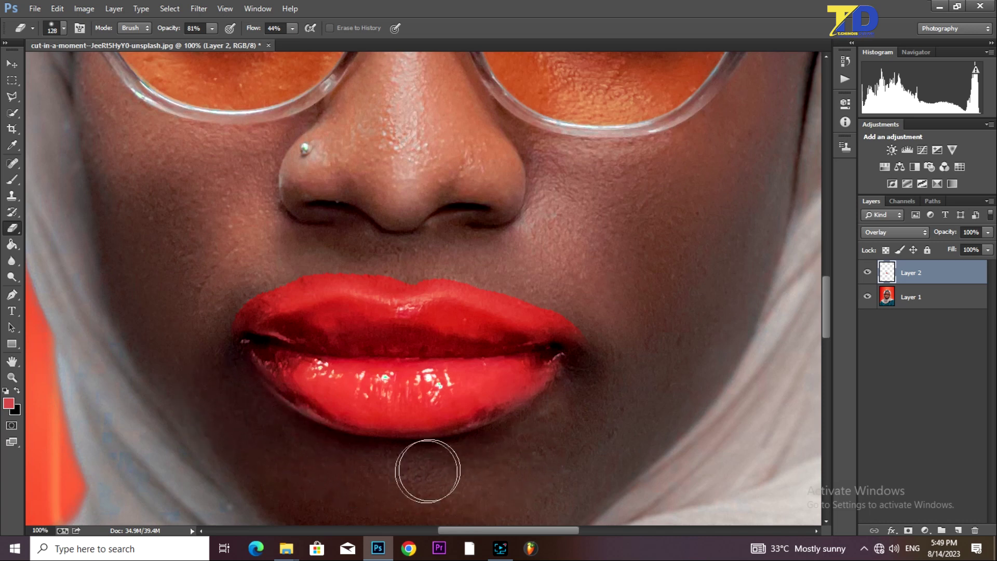
mouse_move(614, 327)
mouse_down()
mouse_move(542, 305)
mouse_move(591, 329)
mouse_move(518, 299)
mouse_move(597, 340)
mouse_move(539, 295)
mouse_move(632, 344)
mouse_move(470, 268)
mouse_move(515, 286)
mouse_move(516, 303)
mouse_move(543, 321)
mouse_move(567, 316)
mouse_move(506, 295)
mouse_move(510, 283)
mouse_move(453, 272)
mouse_move(470, 265)
mouse_move(425, 264)
mouse_move(568, 309)
mouse_move(445, 266)
mouse_move(336, 260)
mouse_move(352, 254)
mouse_move(268, 272)
mouse_move(337, 251)
mouse_move(257, 291)
mouse_move(274, 271)
mouse_move(234, 302)
mouse_move(273, 269)
mouse_move(223, 315)
mouse_move(244, 283)
mouse_move(185, 335)
mouse_move(220, 292)
mouse_move(193, 353)
mouse_move(253, 278)
mouse_move(182, 334)
mouse_up()
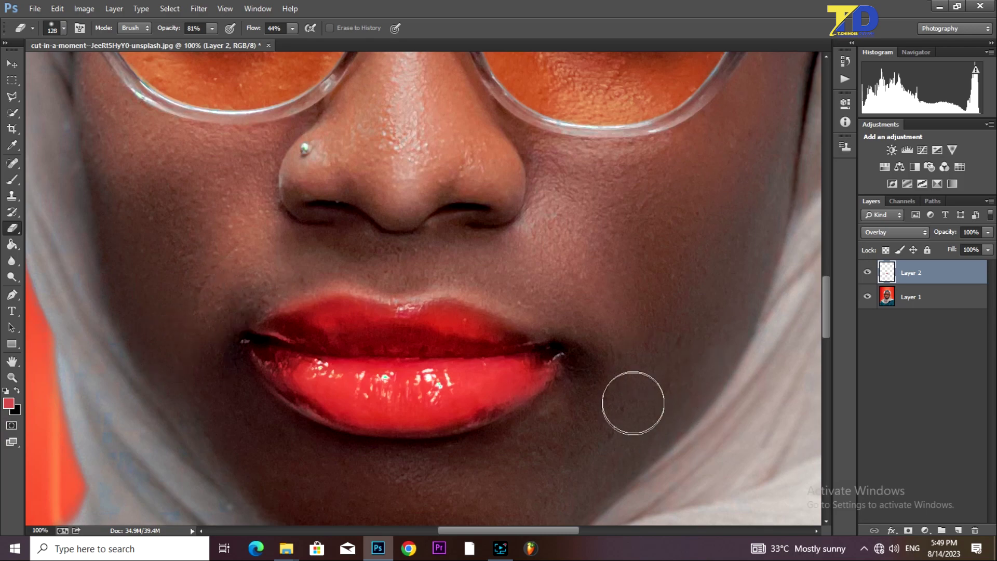
Reduce the lip color layer's opacity to 66% and toggle its visibility to compare the lips before and after
key(ctrl+minus)
key(ctrl+minus)
key(ctrl+minus)
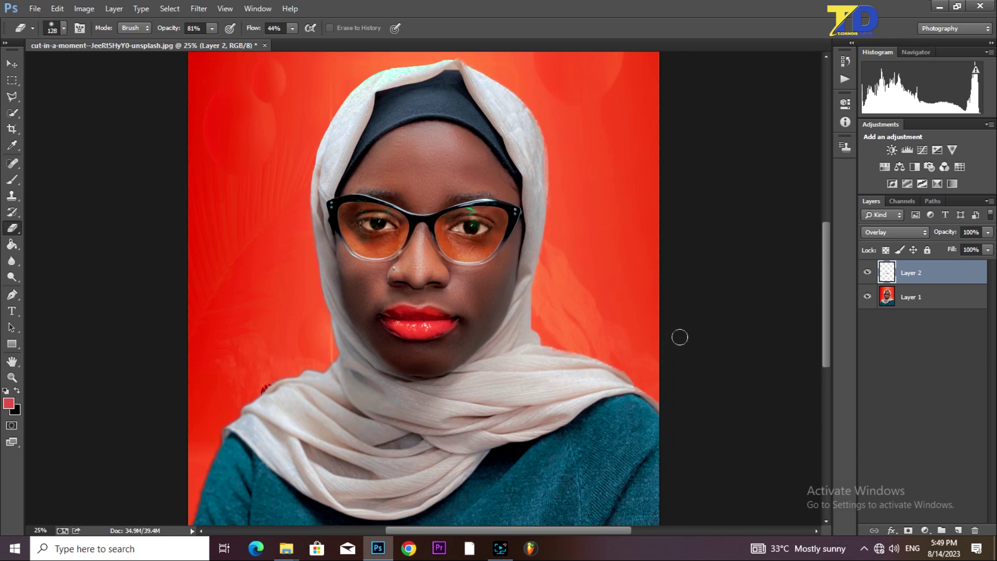
click(987, 233)
click(958, 247)
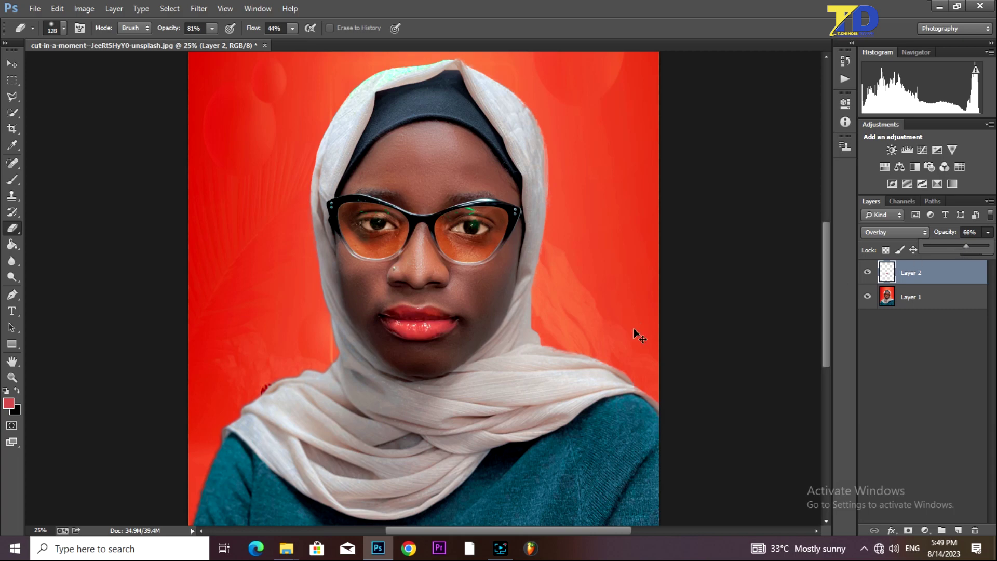
key(ctrl+plus)
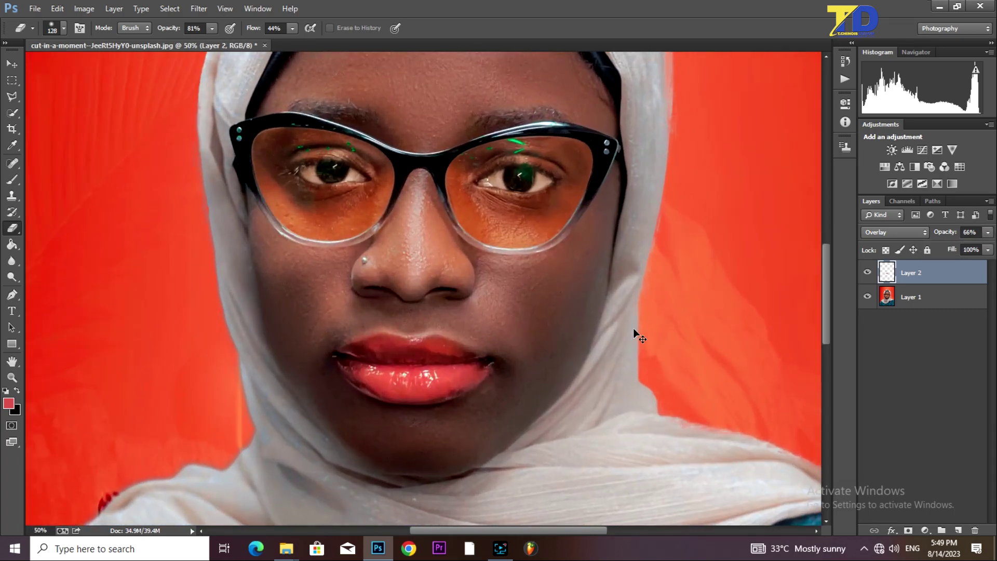
click(867, 273)
click(866, 273)
Run the color correction action from the Teelens Action set and accept both of its Gradient Map settings
click(257, 9)
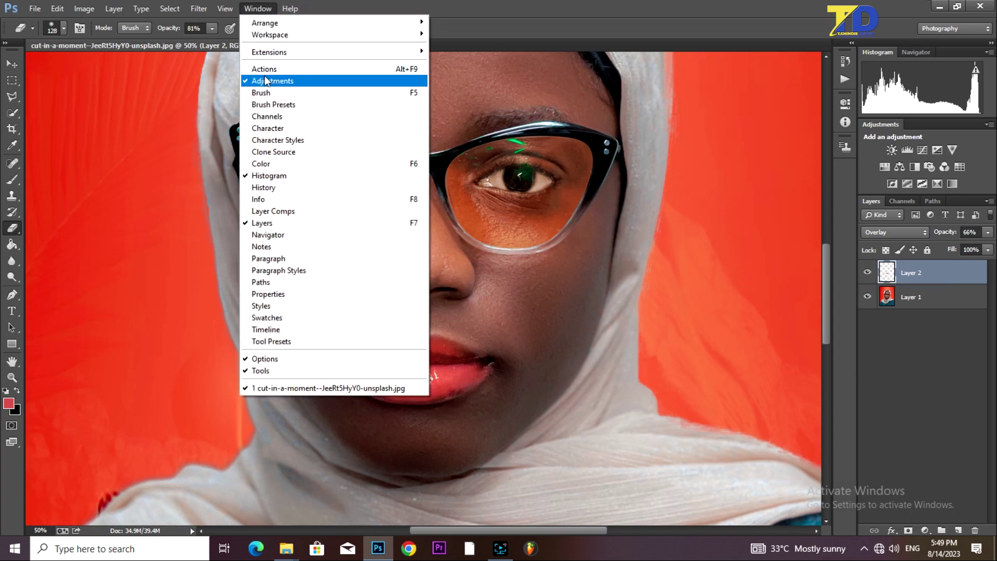
click(265, 69)
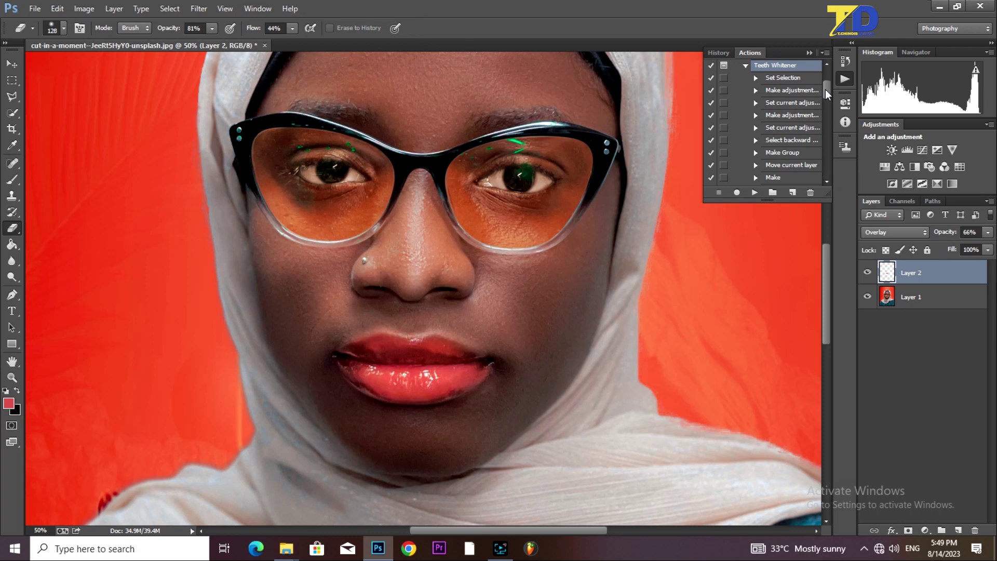
drag(824, 90, 826, 109)
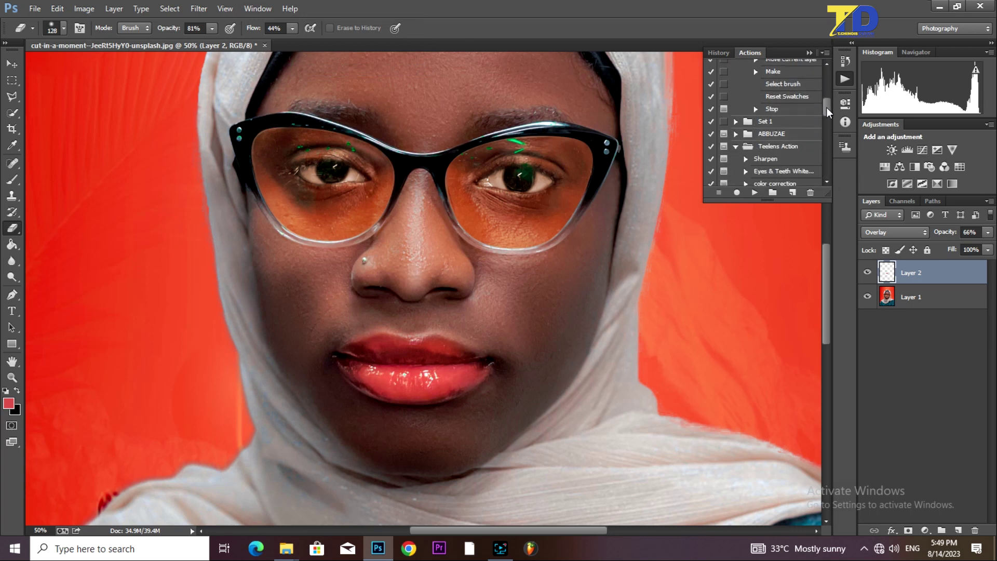
drag(827, 107, 824, 119)
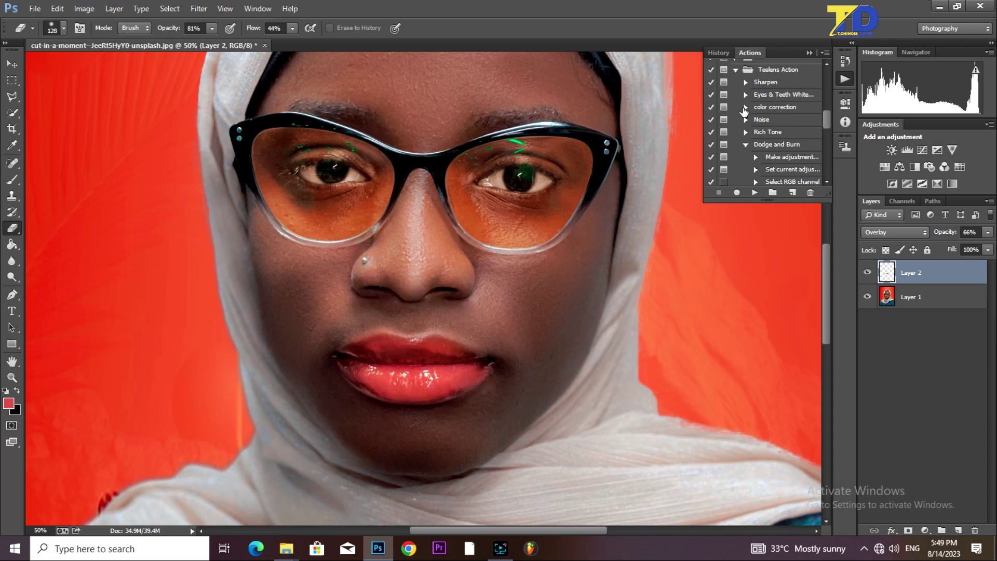
click(763, 109)
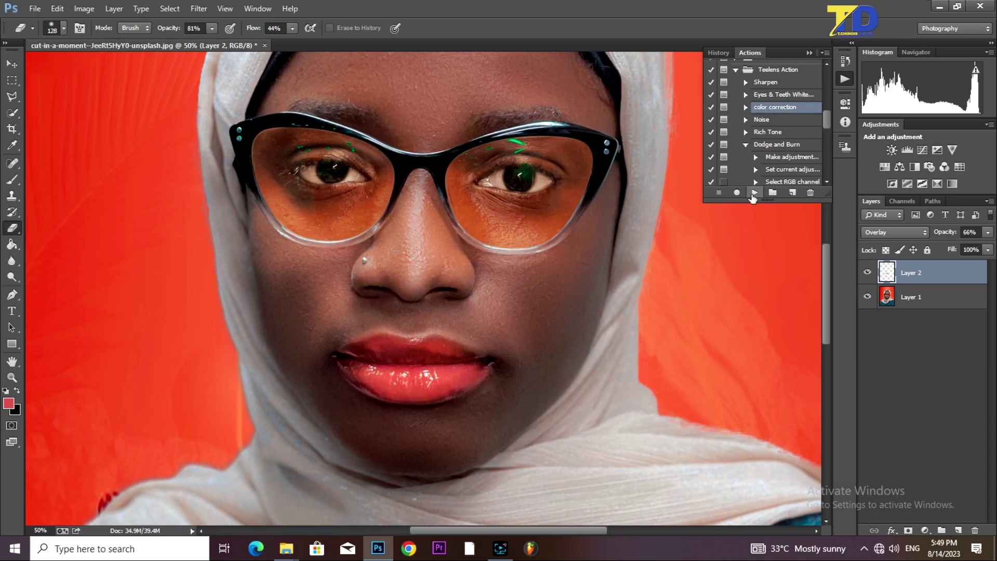
click(755, 193)
click(595, 175)
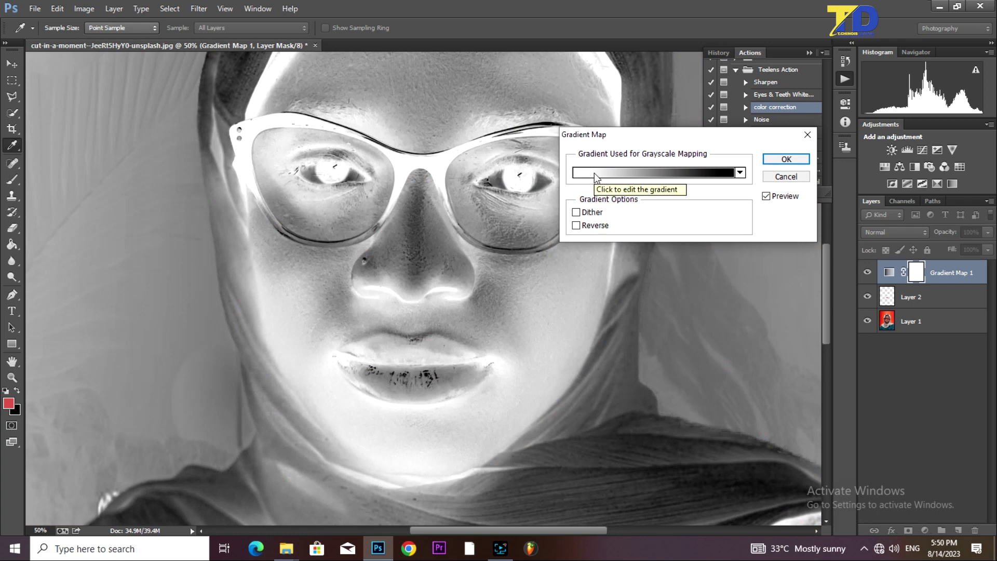
click(786, 159)
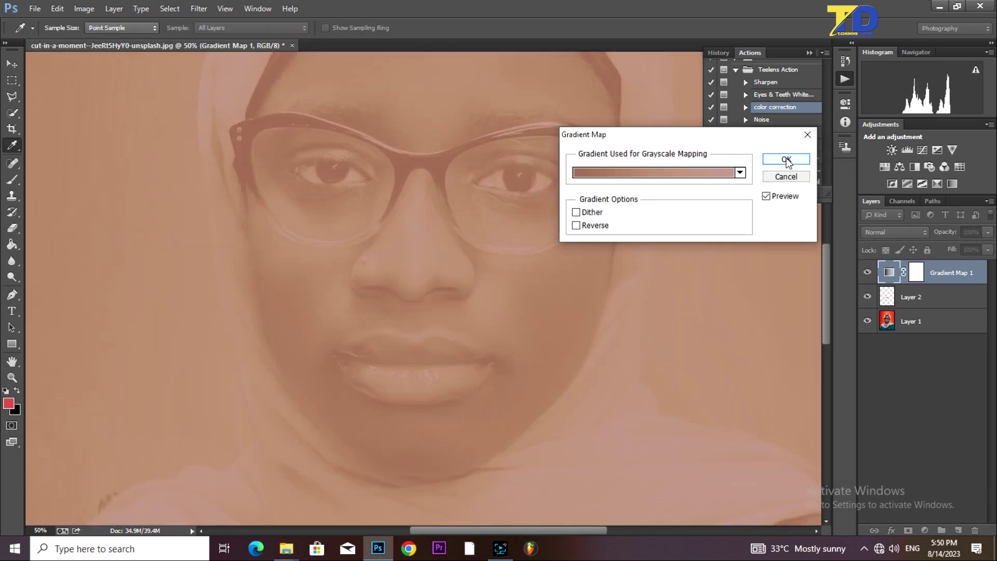
click(786, 159)
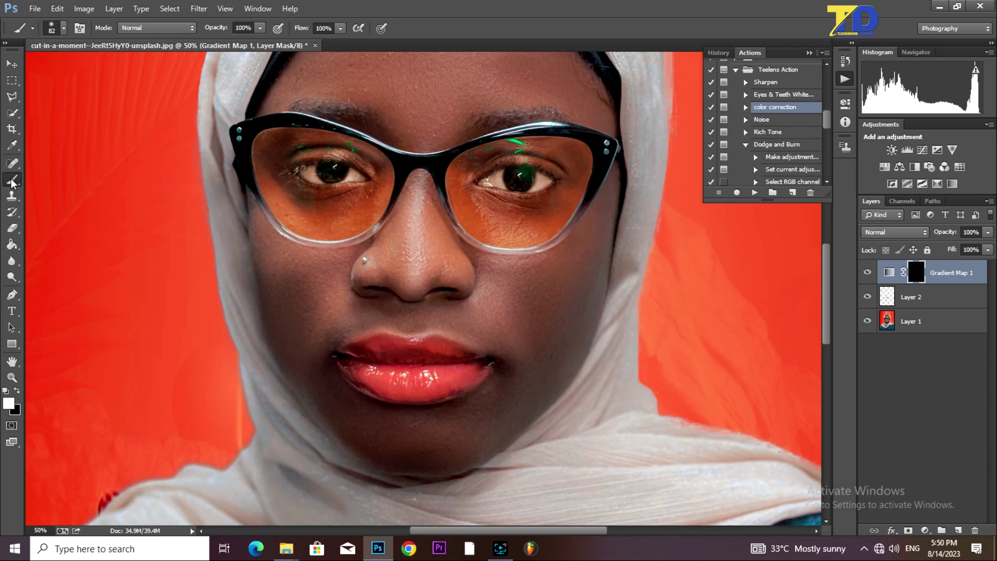
Try revealing the gradient map on the cheek by painting white on its mask with a 195 px soft brush
right_click(486, 283)
drag(584, 318, 608, 316)
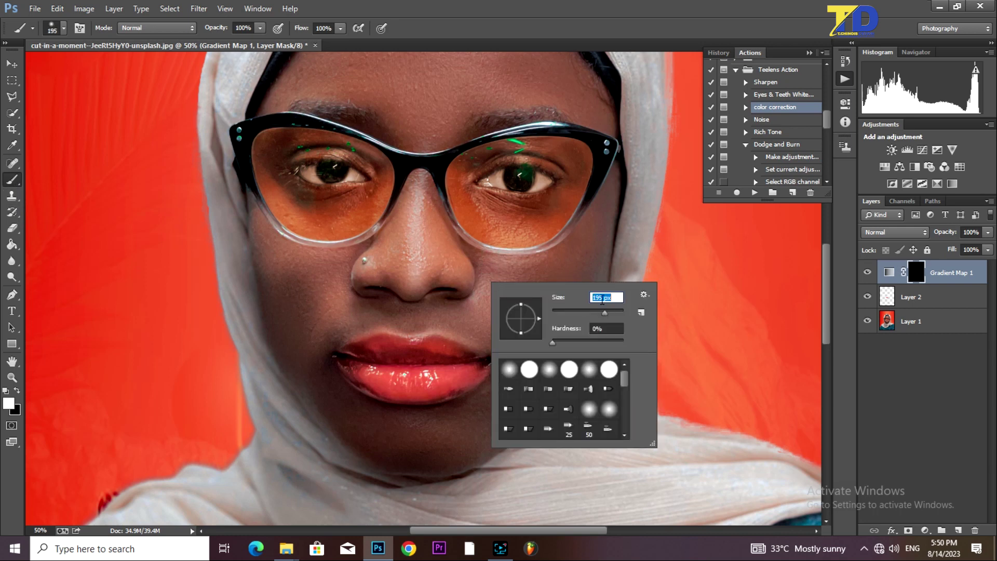
mouse_move(577, 247)
mouse_down()
mouse_move(509, 349)
mouse_move(538, 301)
mouse_up()
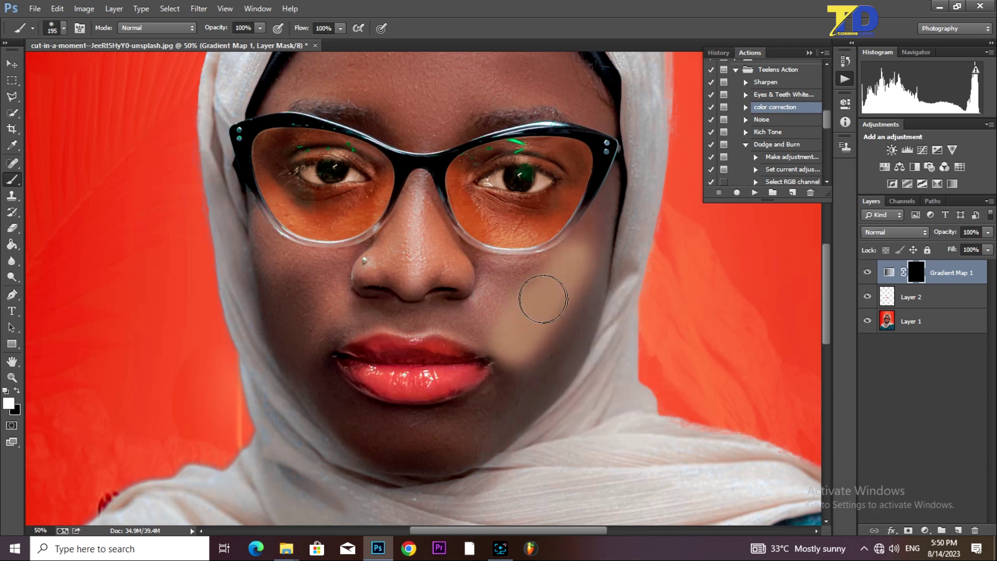
key(ctrl+z)
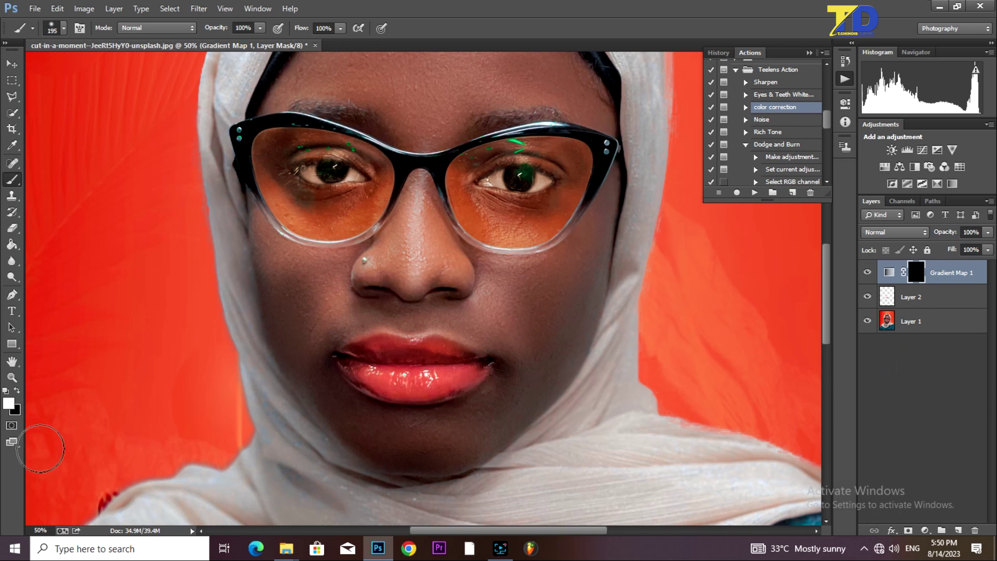
click(17, 390)
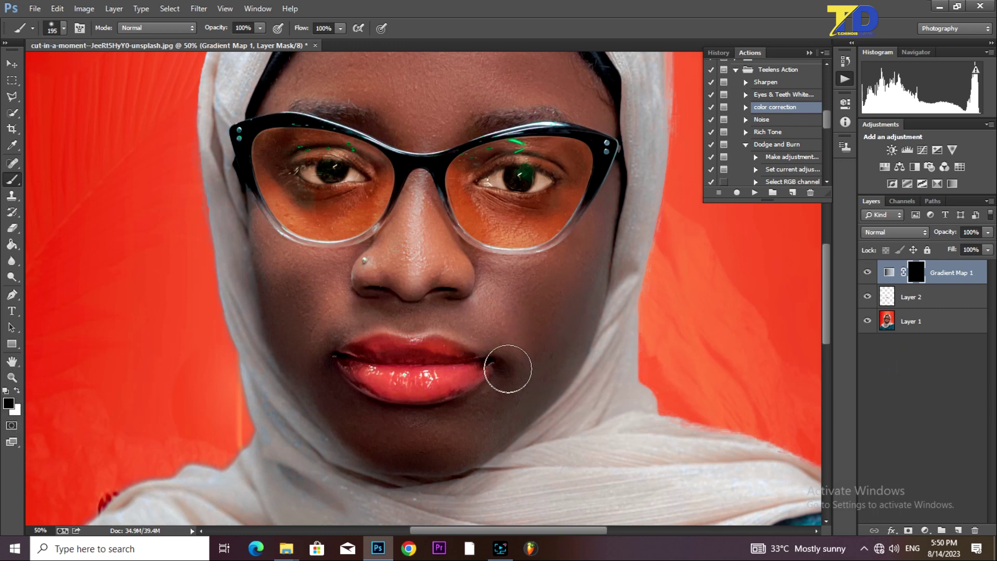
click(17, 390)
mouse_move(549, 283)
mouse_down()
mouse_move(561, 316)
mouse_move(594, 265)
mouse_up()
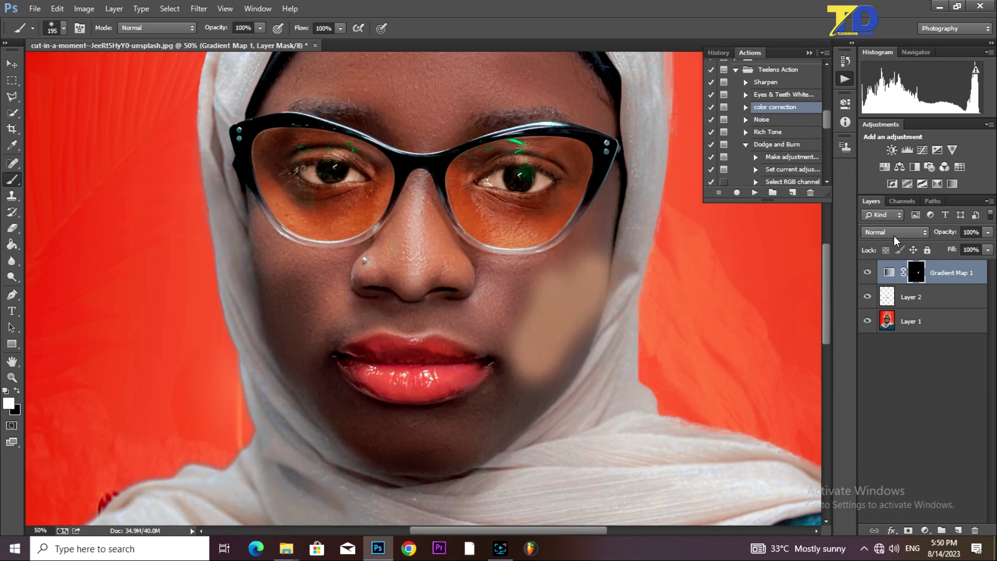
Set the gradient map layer's blend mode to Overlay and try painting its mask from the cheek down to the chin
click(915, 235)
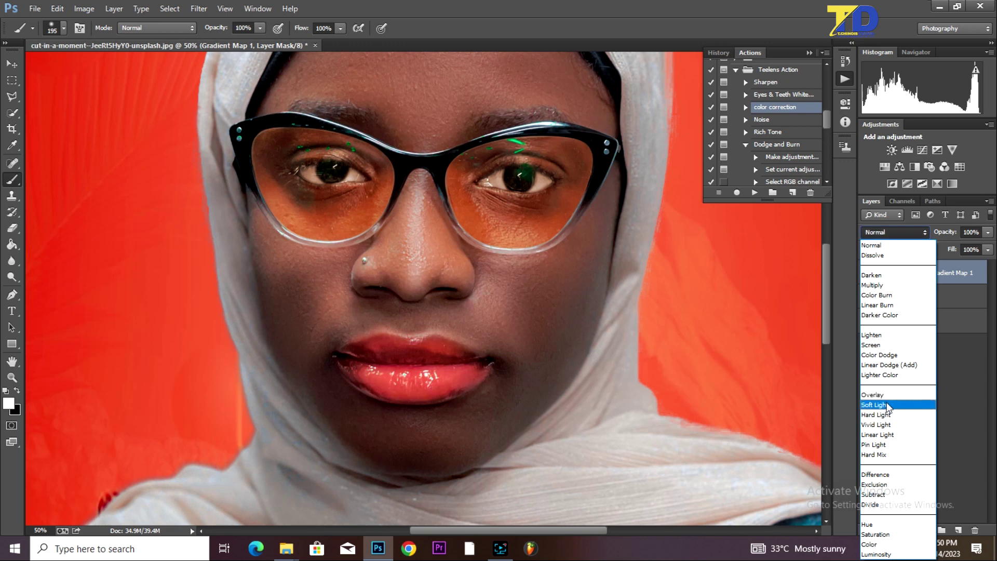
click(873, 395)
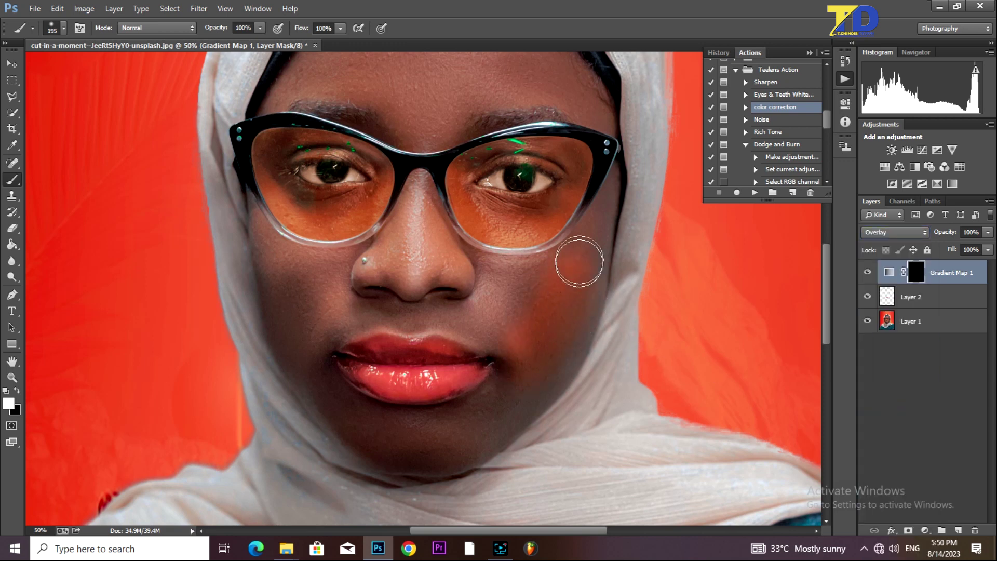
mouse_move(579, 261)
mouse_down()
mouse_move(590, 237)
mouse_move(571, 344)
mouse_move(458, 437)
mouse_up()
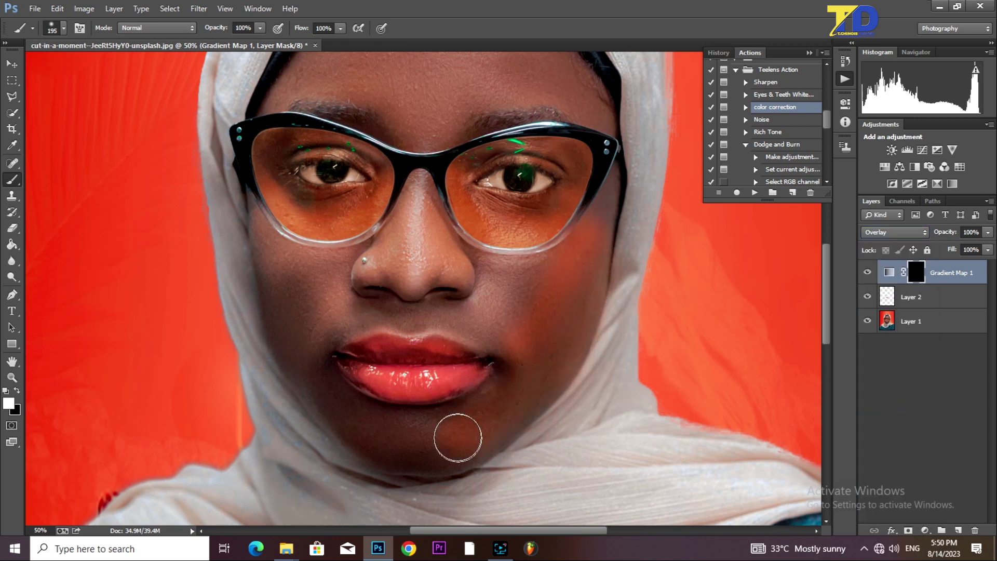
key(ctrl+z)
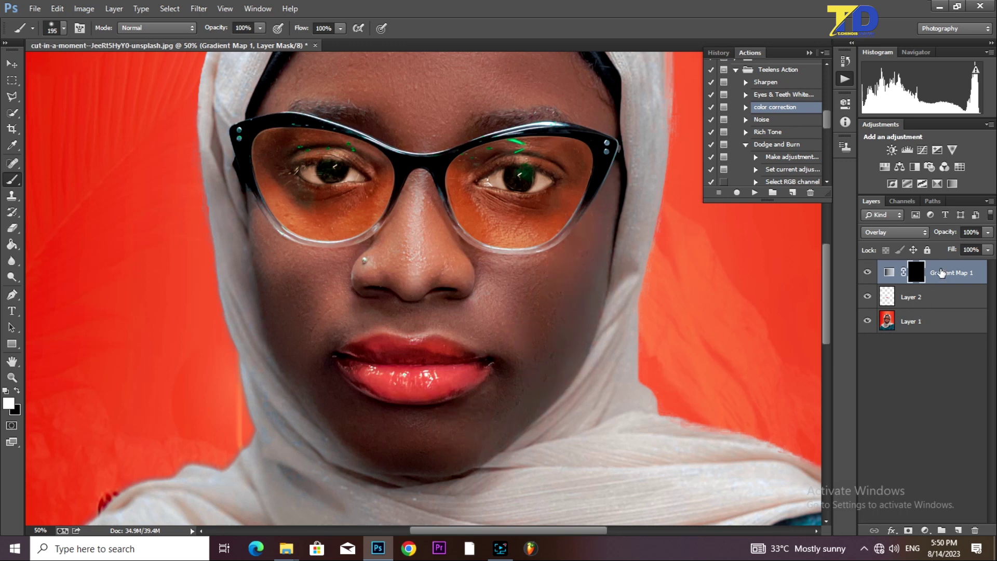
Step backward through the edit history until the gradient map layer is removed, and close the list of actions
click(83, 8)
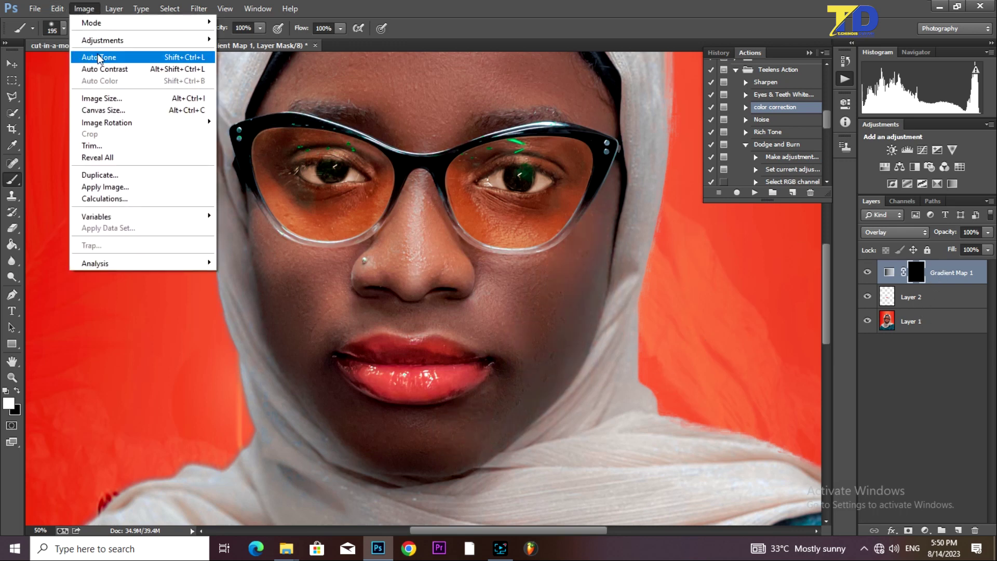
click(65, 44)
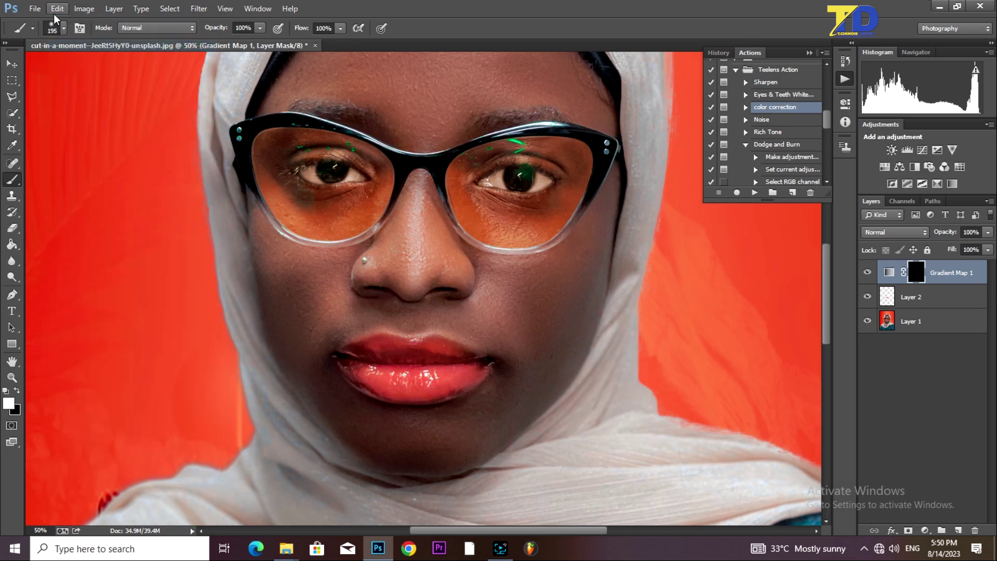
click(57, 8)
click(78, 44)
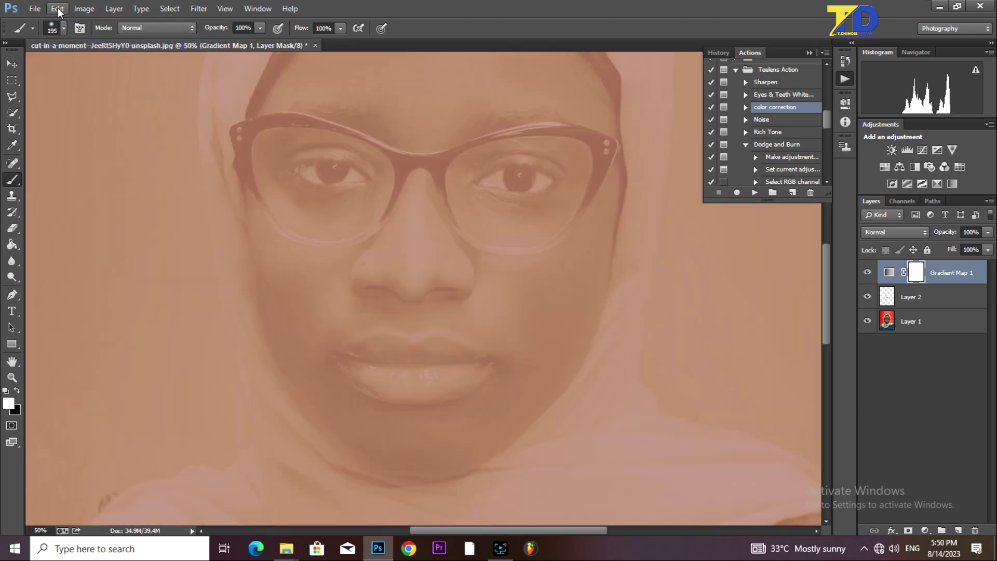
click(57, 9)
click(78, 46)
click(57, 9)
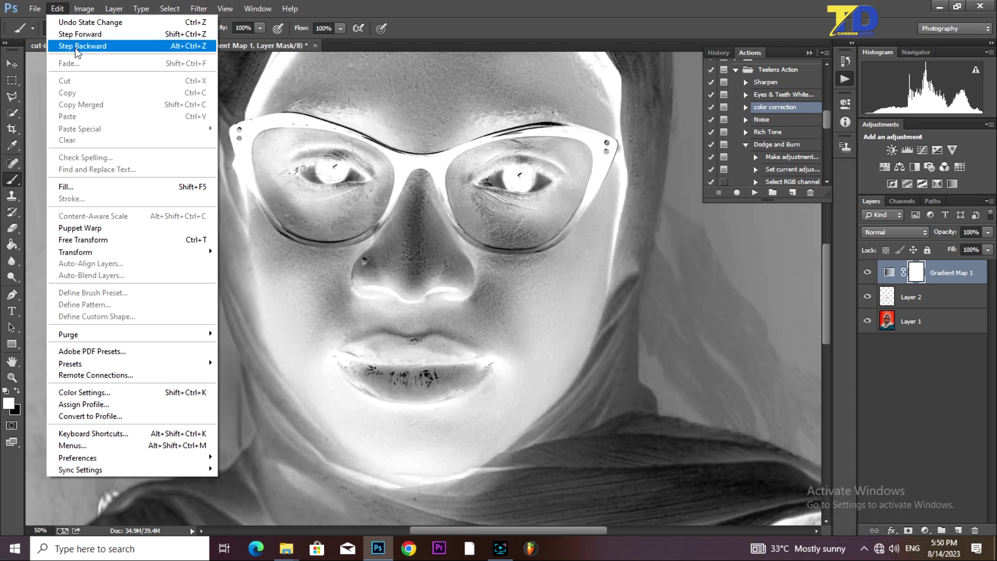
click(78, 46)
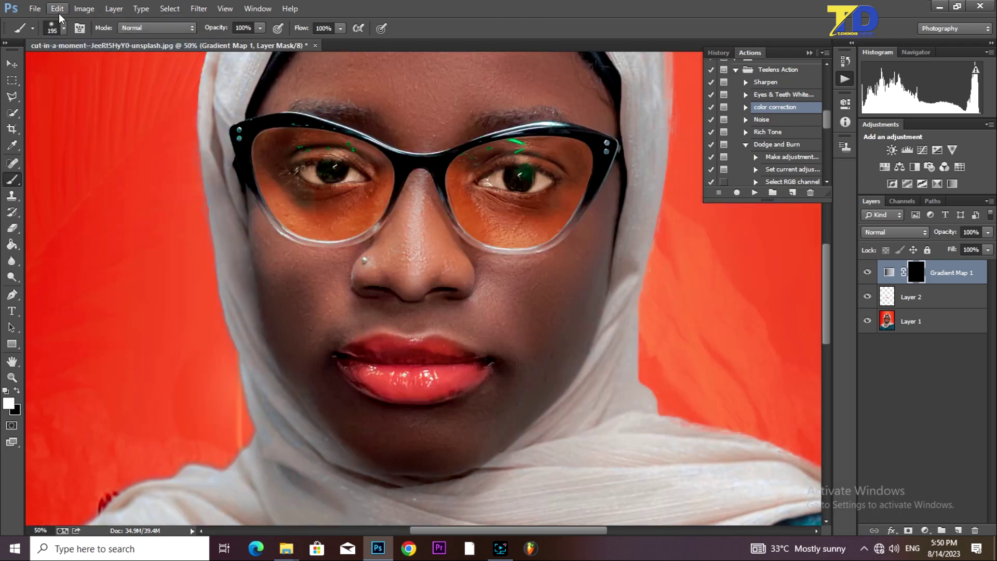
click(57, 8)
click(76, 46)
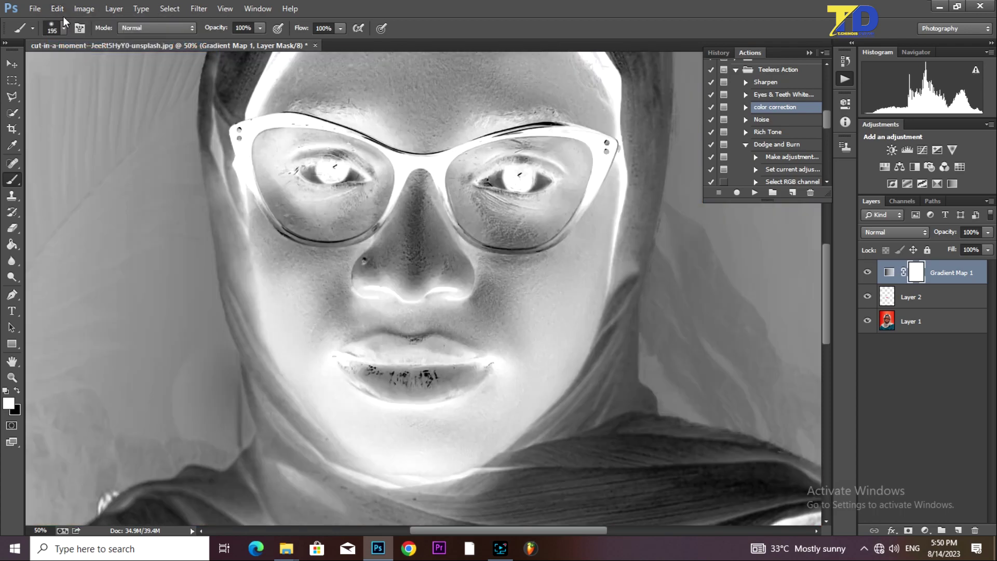
click(60, 10)
click(75, 46)
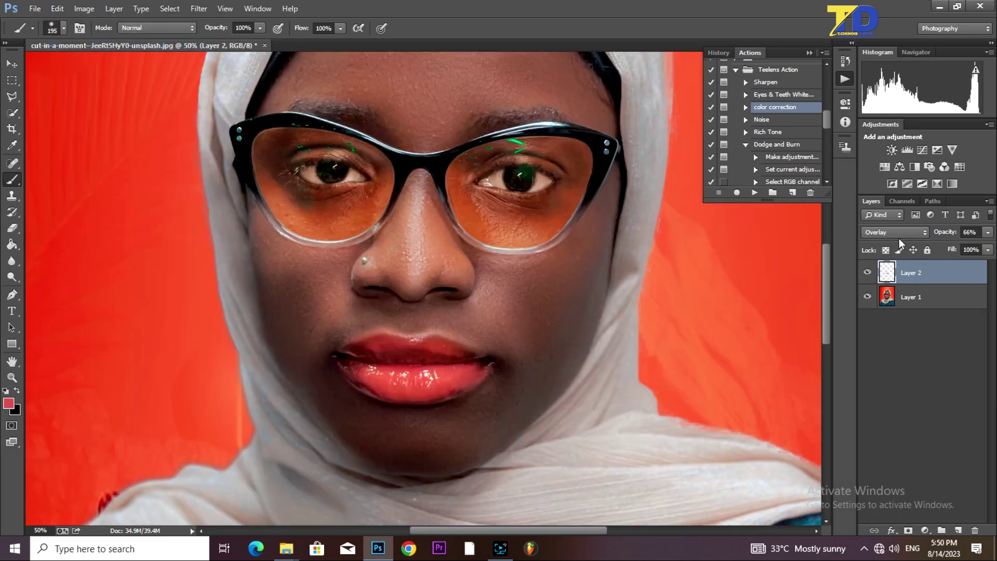
click(809, 52)
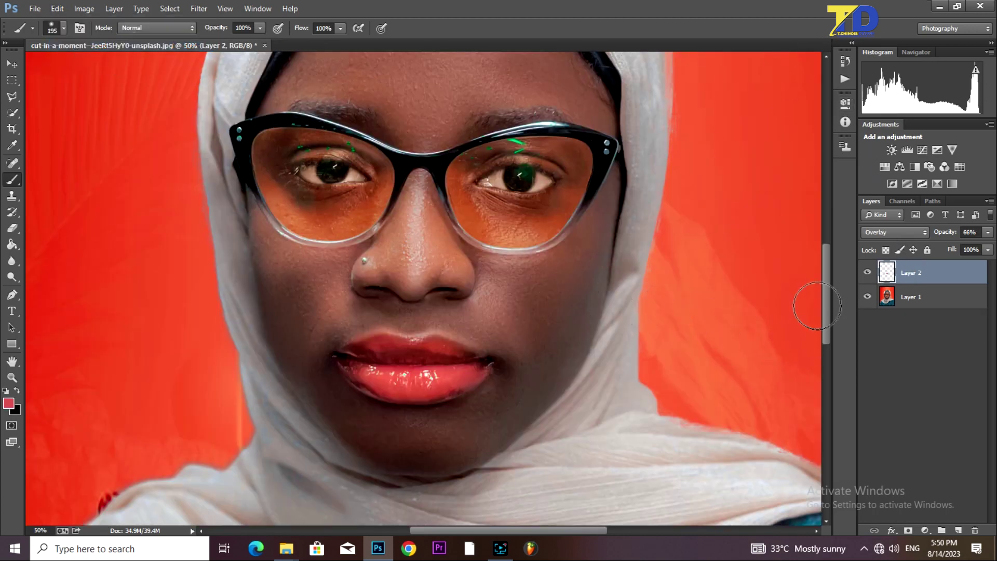
Add a new layer above the lip color layer and prepare a 26 px soft brush with black as the foreground color
drag(829, 291, 829, 268)
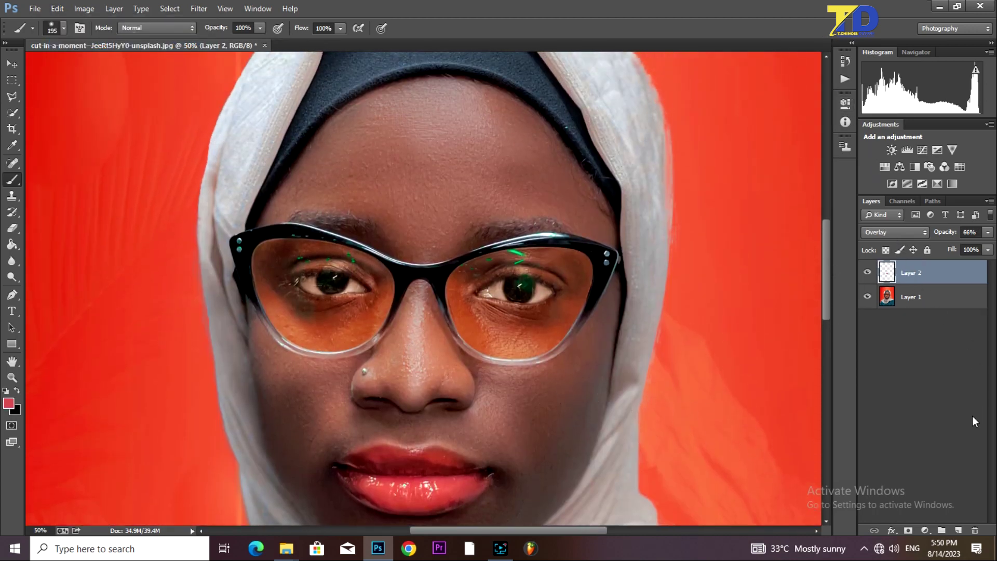
click(958, 530)
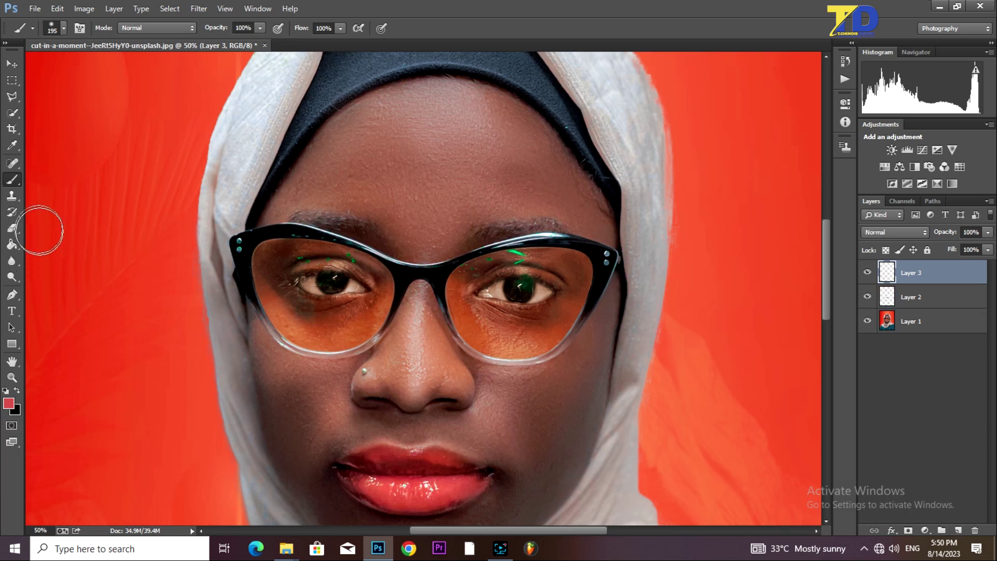
click(17, 390)
right_click(491, 190)
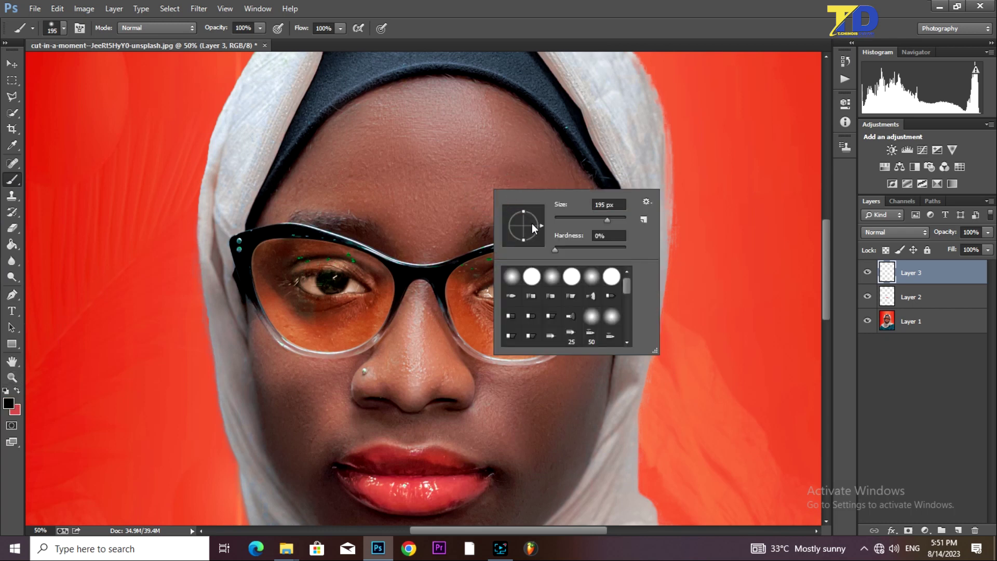
click(563, 218)
drag(828, 258, 827, 252)
key(ctrl+plus)
key(ctrl+plus)
key(ctrl+plus)
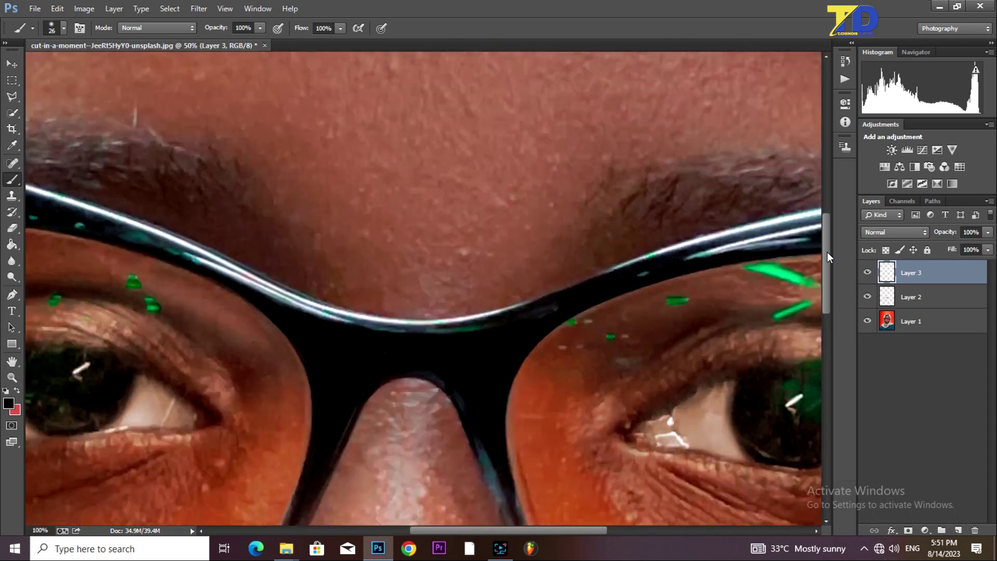
key(ctrl+minus)
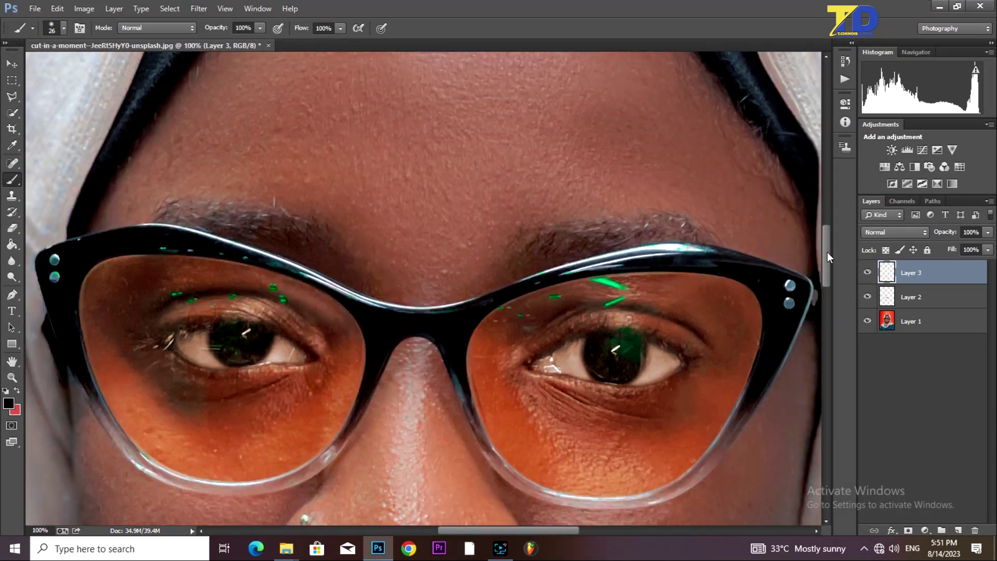
Enlarge the soft brush to 69 px and paint black over the woman's left eyebrow, above the glasses frame
right_click(522, 258)
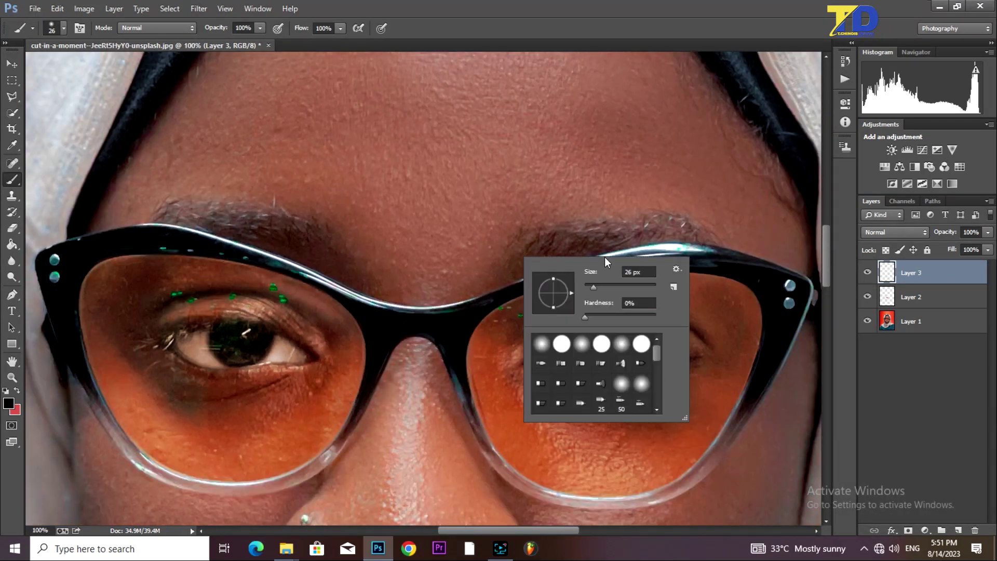
click(627, 286)
click(611, 285)
click(703, 232)
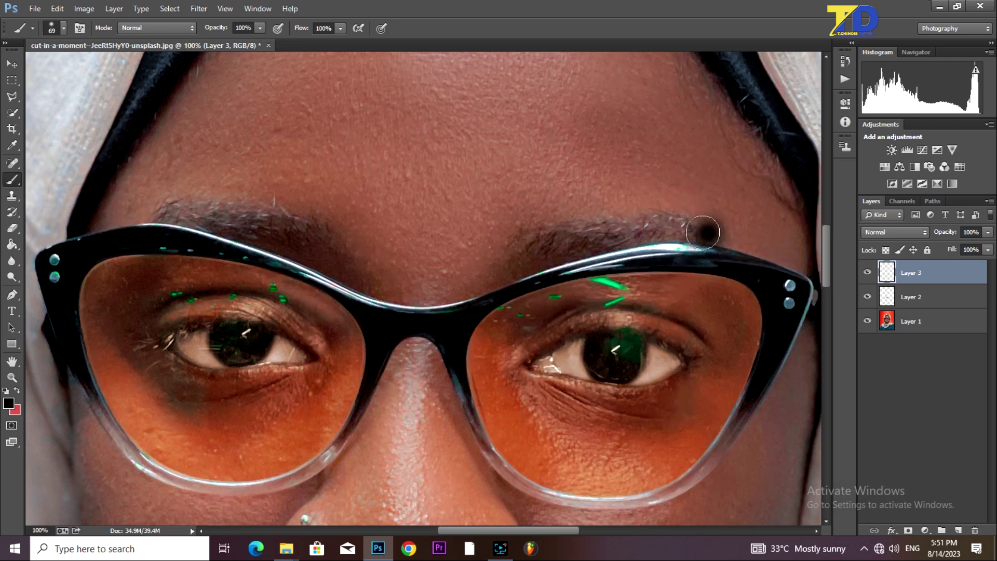
mouse_move(703, 232)
mouse_down()
mouse_move(658, 224)
mouse_move(536, 237)
mouse_move(521, 255)
mouse_move(645, 229)
mouse_move(724, 236)
mouse_up()
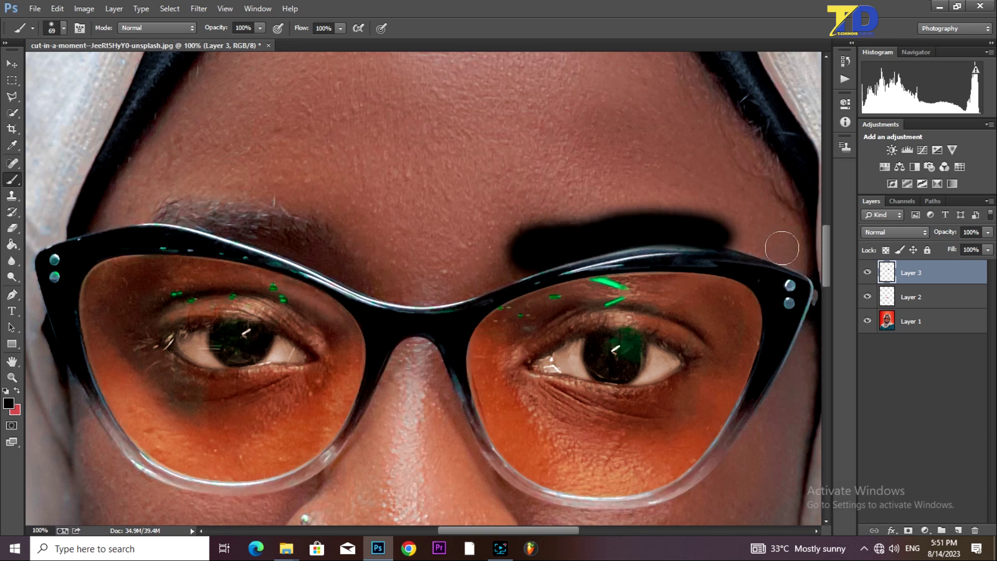
Set the painted eyebrow layer's blend mode to Overlay
click(988, 232)
click(917, 235)
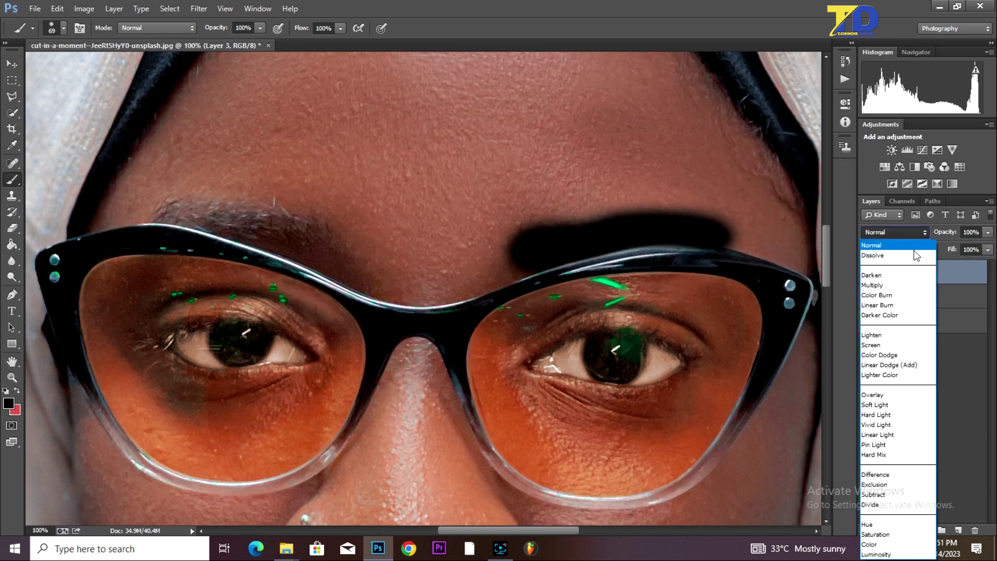
click(872, 398)
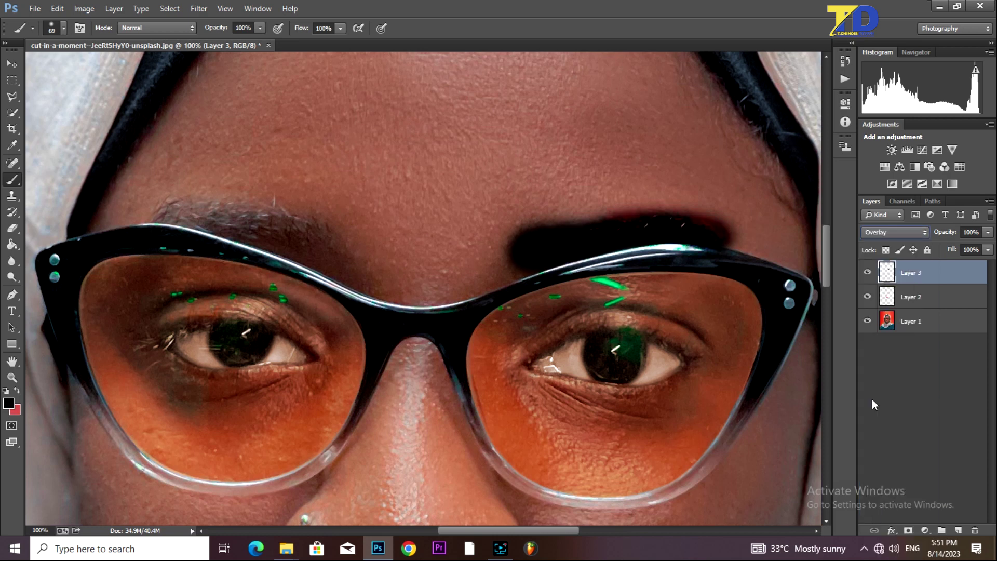
Lower the Overlay eyebrow layer's opacity to 16% and paint black over the other eyebrow and the face's edge beside the glasses
click(927, 232)
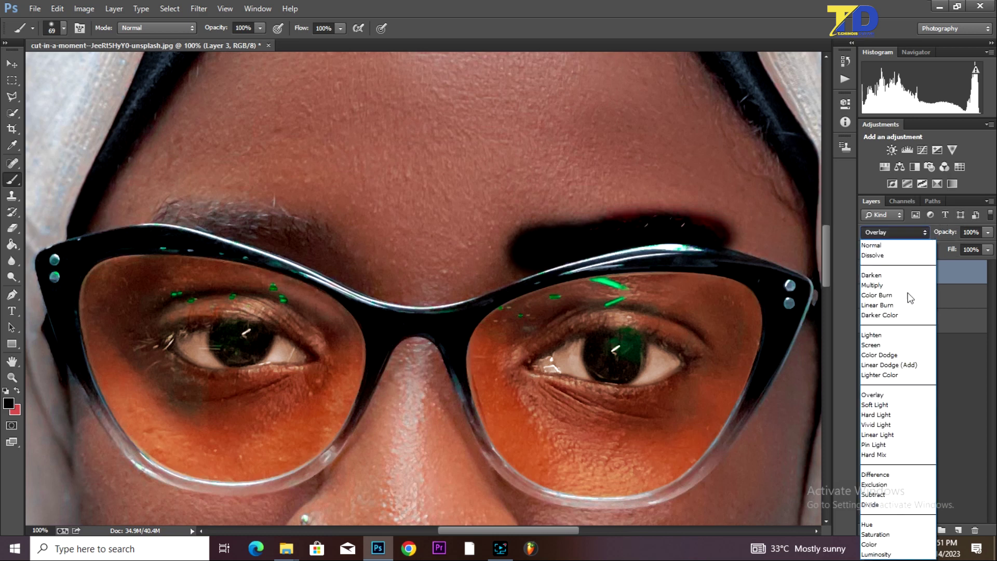
click(880, 399)
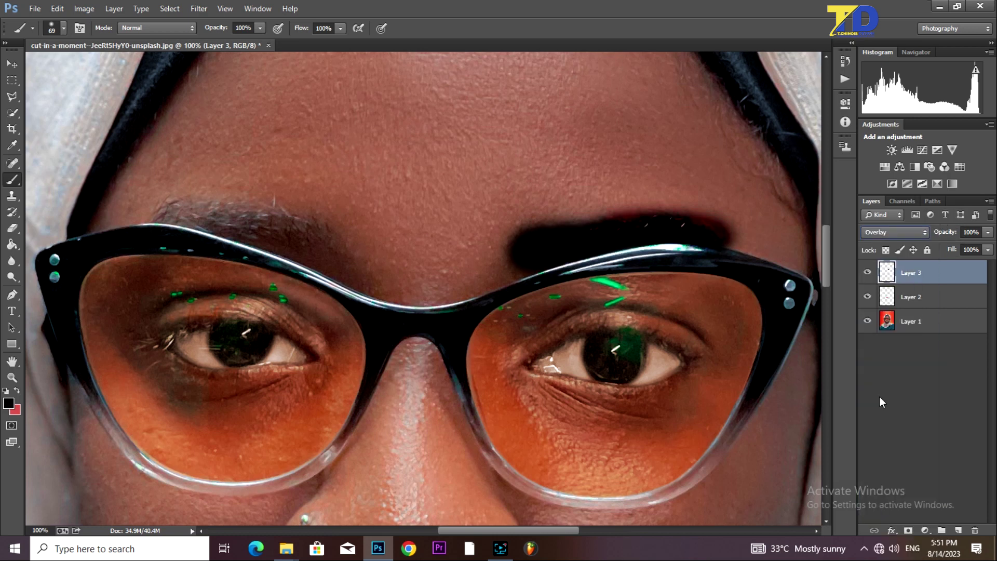
click(988, 232)
drag(946, 247, 921, 245)
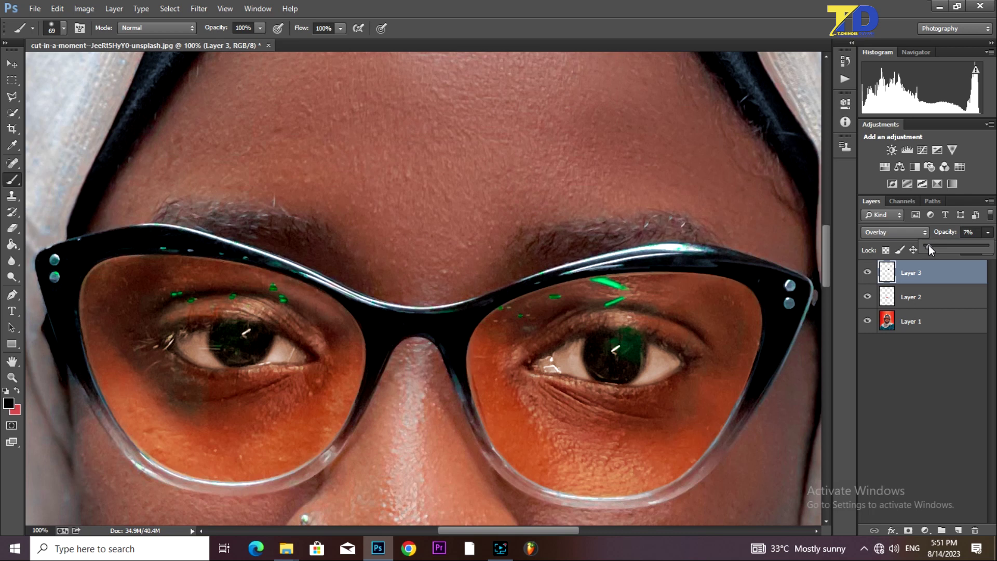
drag(929, 245, 935, 245)
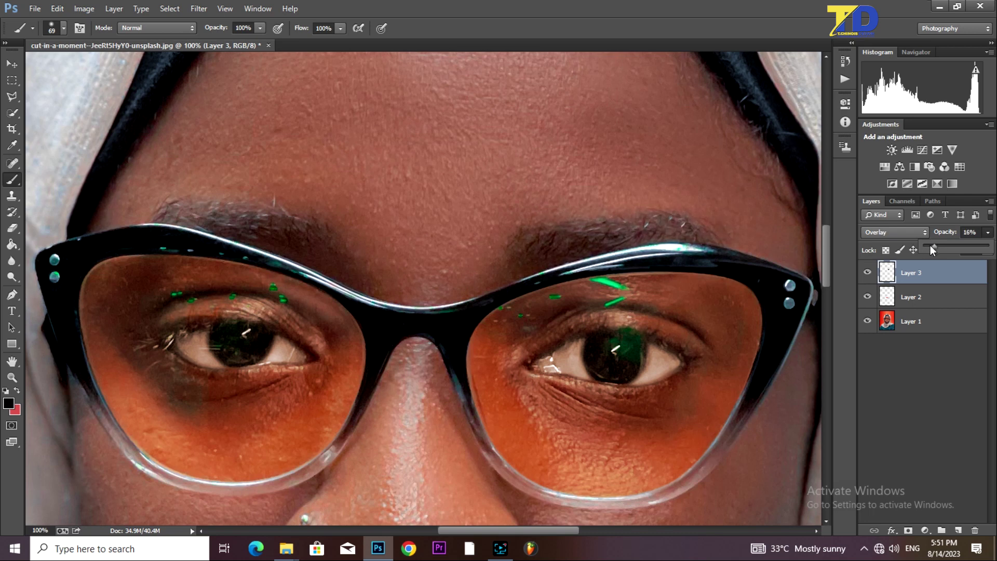
click(327, 237)
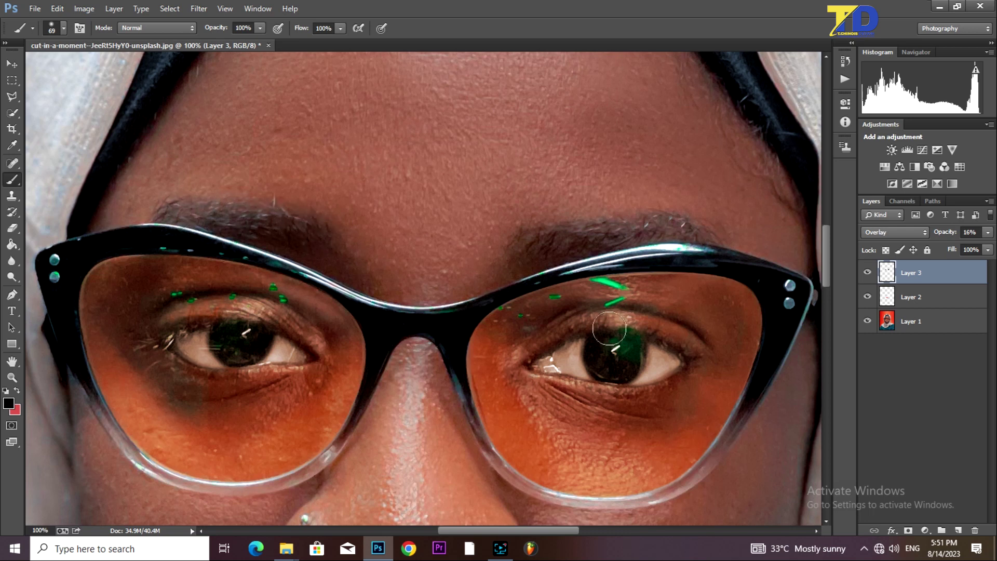
drag(791, 334, 788, 350)
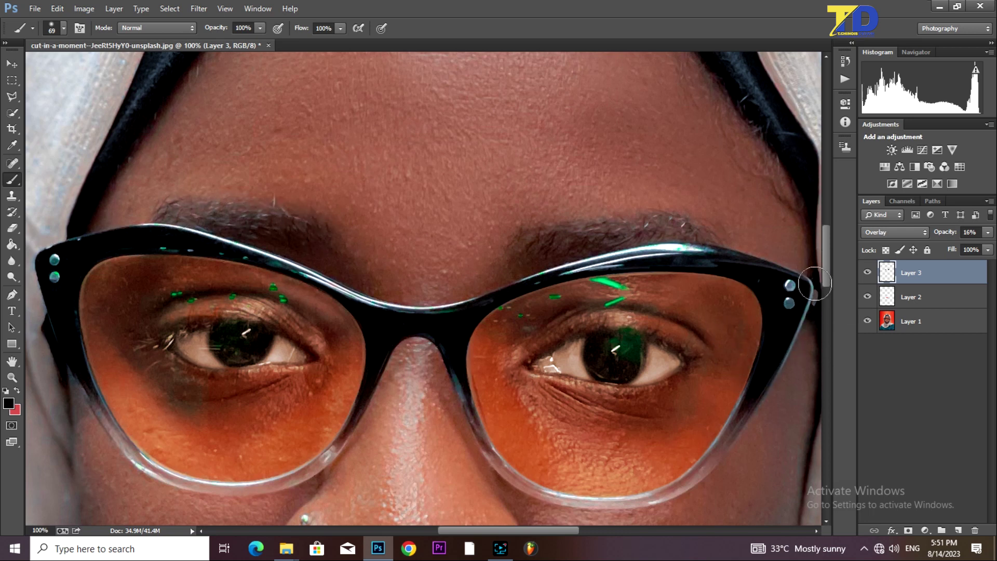
Enlarge the soft brush to 97 px and paint black shading along the forehead's edge below the headscarf and on the cheek
key(ctrl+minus)
key(ctrl+minus)
key(ctrl+minus)
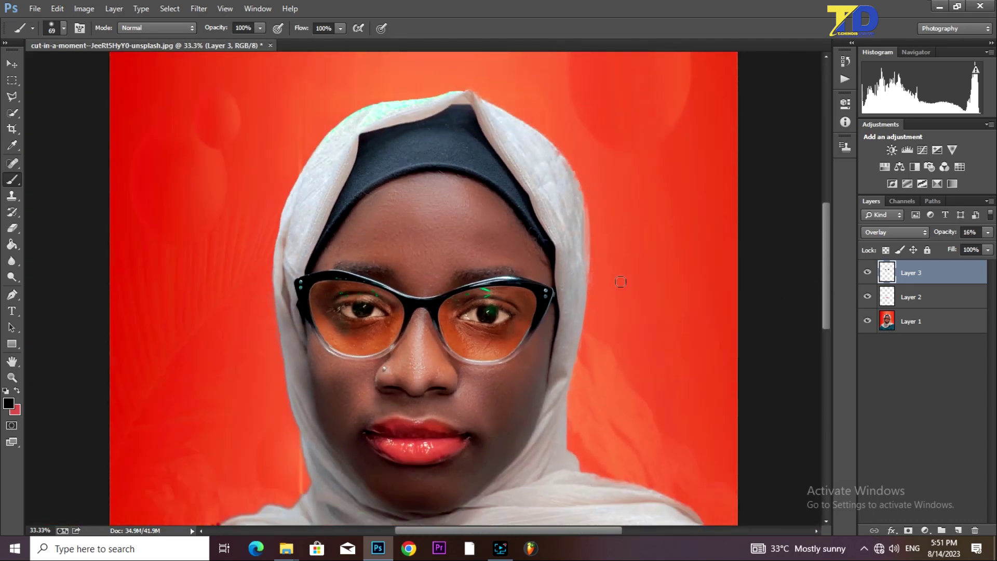
right_click(498, 249)
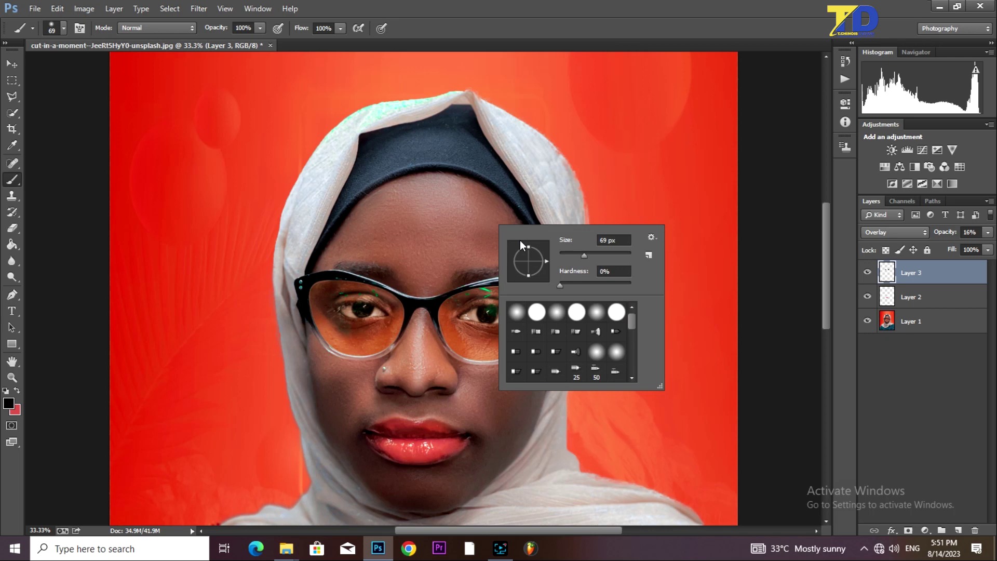
click(593, 254)
key(Return)
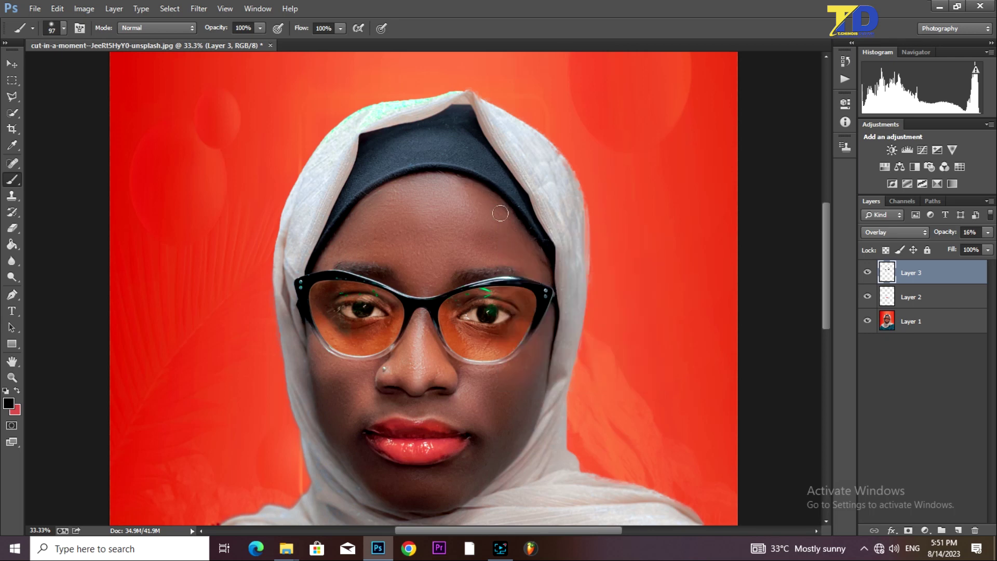
mouse_move(500, 213)
mouse_down()
mouse_move(460, 178)
mouse_move(407, 174)
mouse_move(369, 200)
mouse_up()
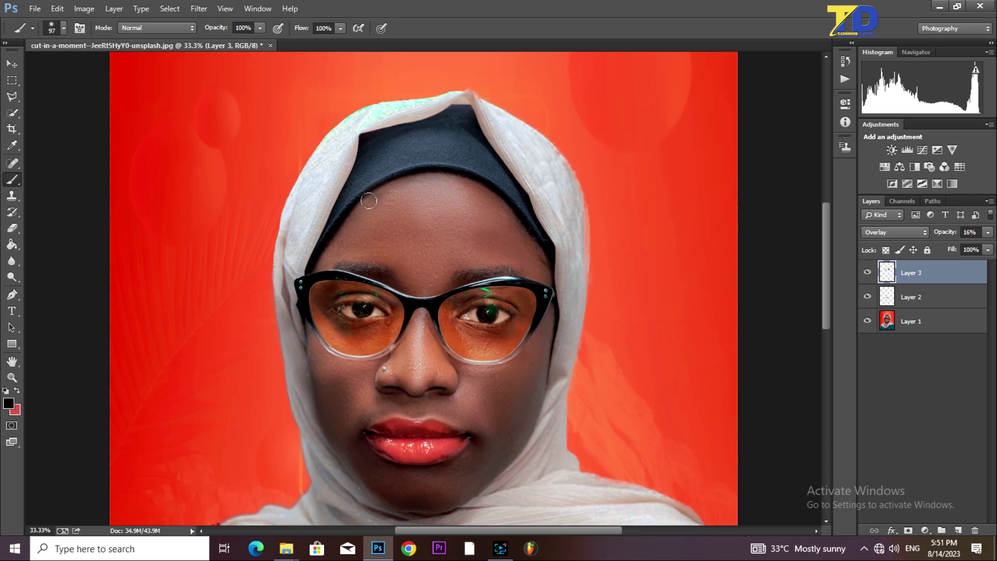
click(480, 395)
Compare the portrait with the shading layer hidden and shown, and reduce that layer's opacity to 8%
click(867, 274)
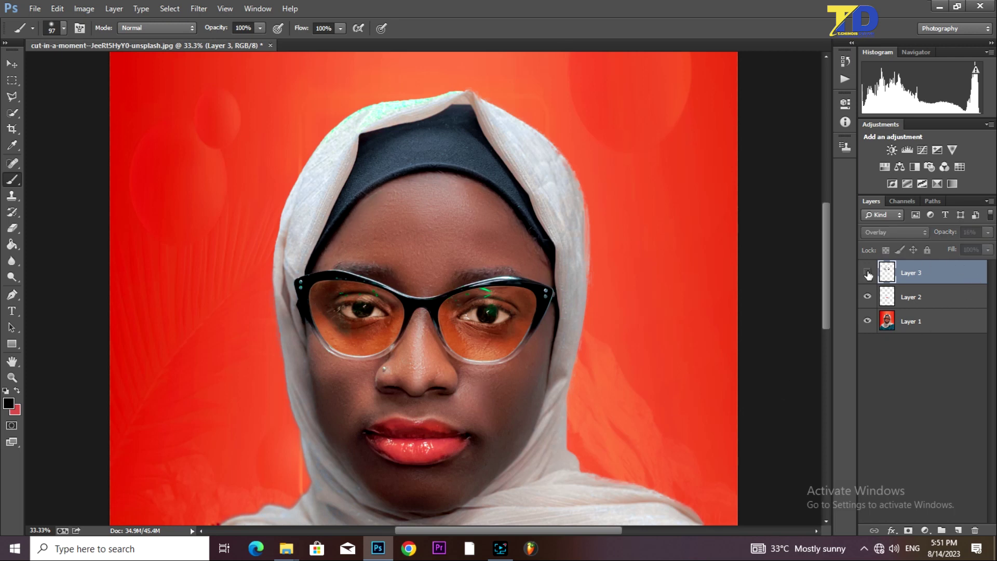
click(867, 273)
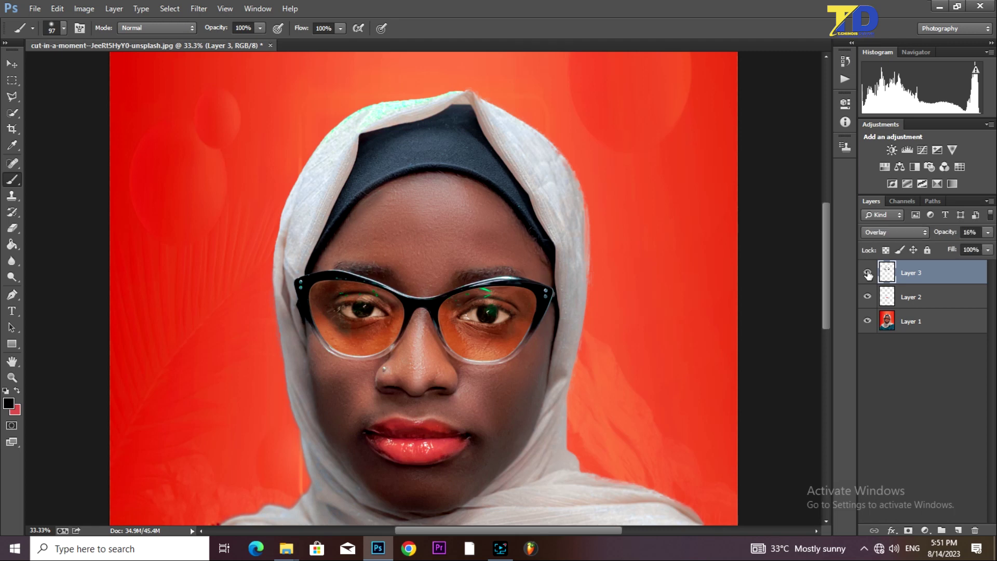
click(987, 233)
drag(936, 244, 932, 245)
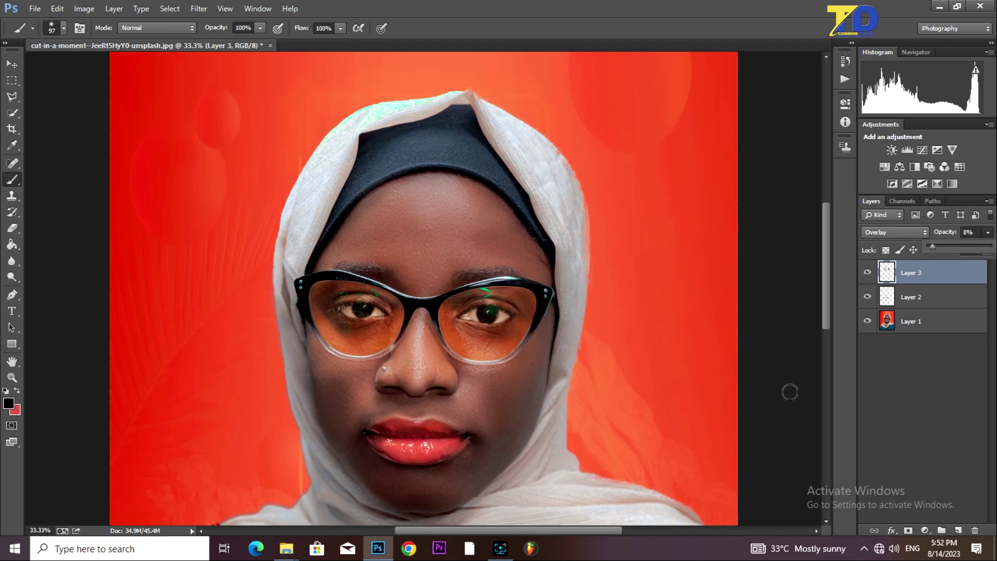
Examine the retouched portrait close up and as a whole, from the headscarf down to the sweater
scroll(829, 262, down, 5)
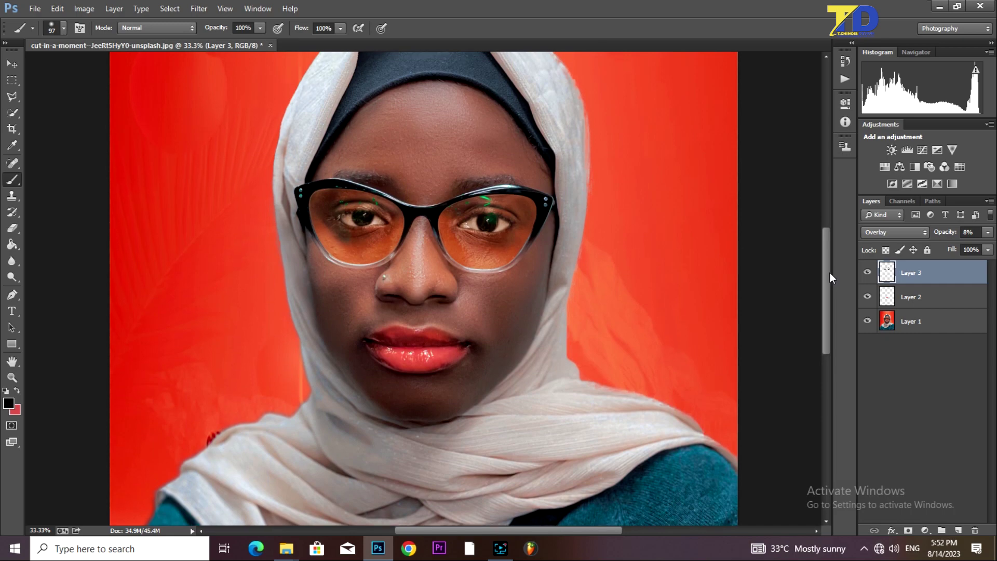
key(ctrl+minus)
key(ctrl+minus)
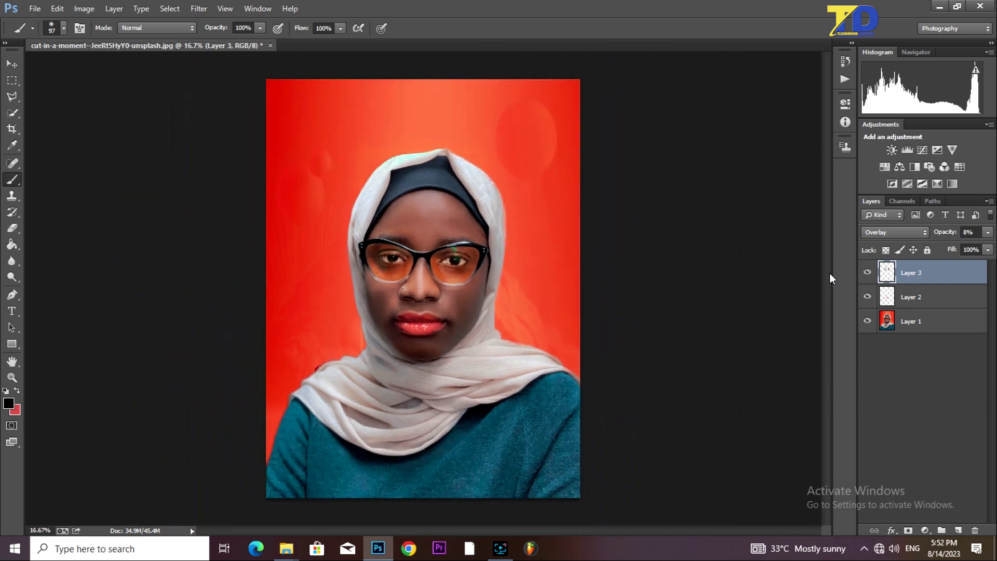
key(ctrl+plus)
key(ctrl+plus)
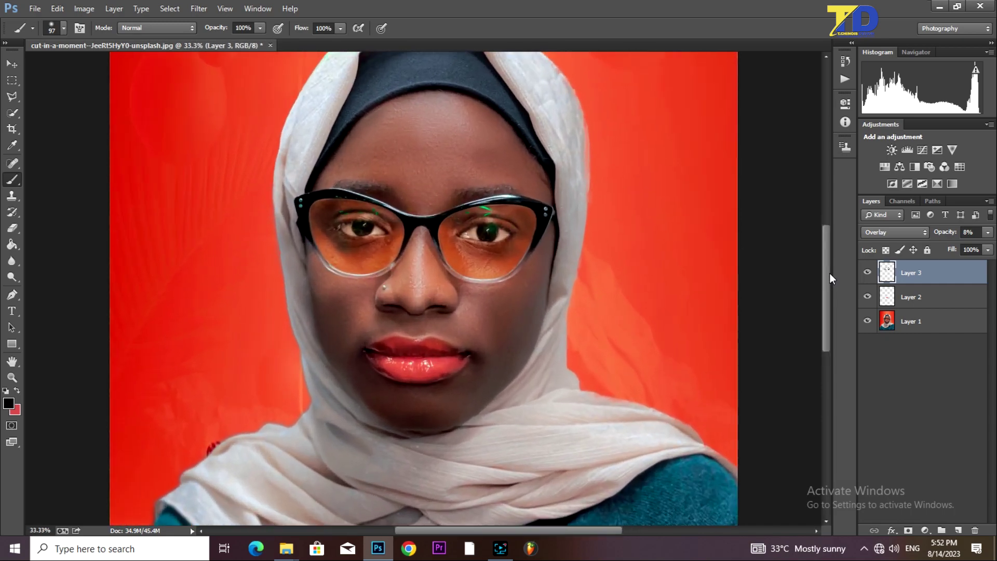
scroll(830, 263, up, 6)
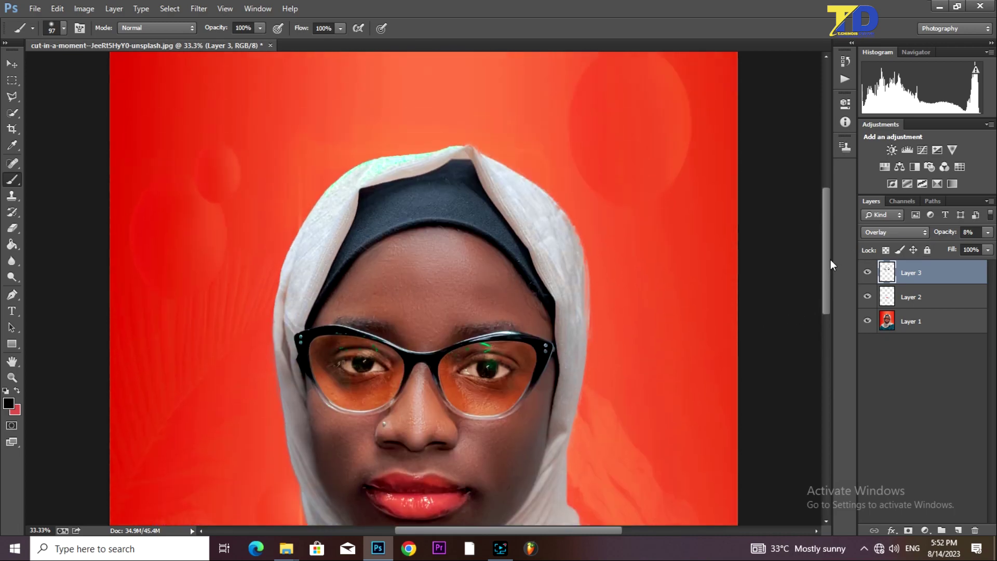
drag(830, 260, 868, 342)
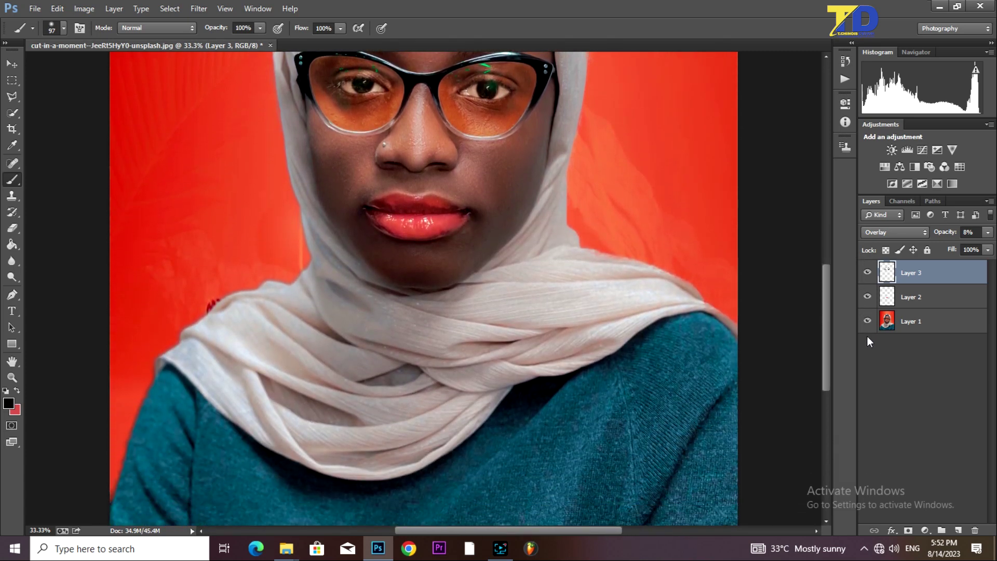
key(ctrl+minus)
key(ctrl+minus)
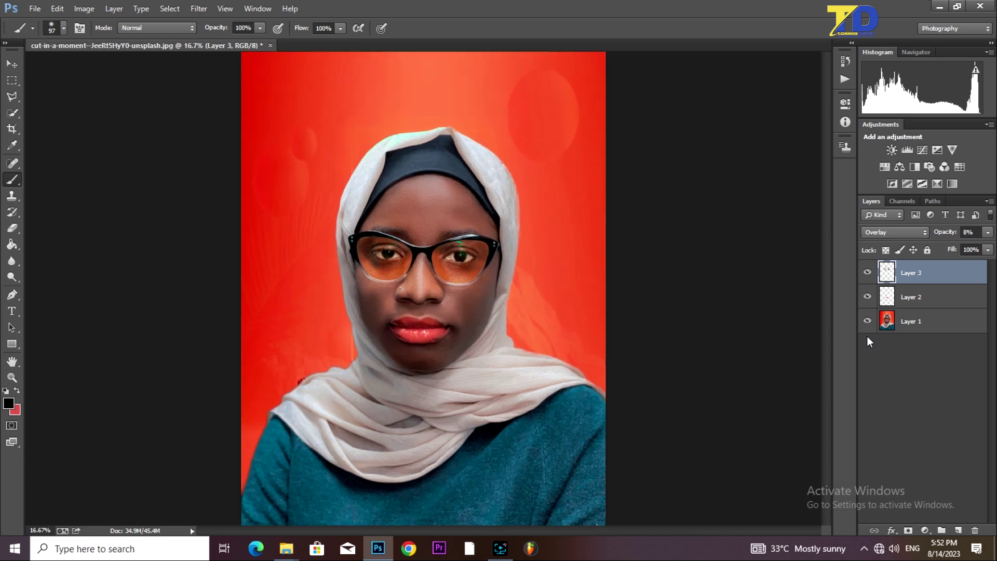
key(ctrl+plus)
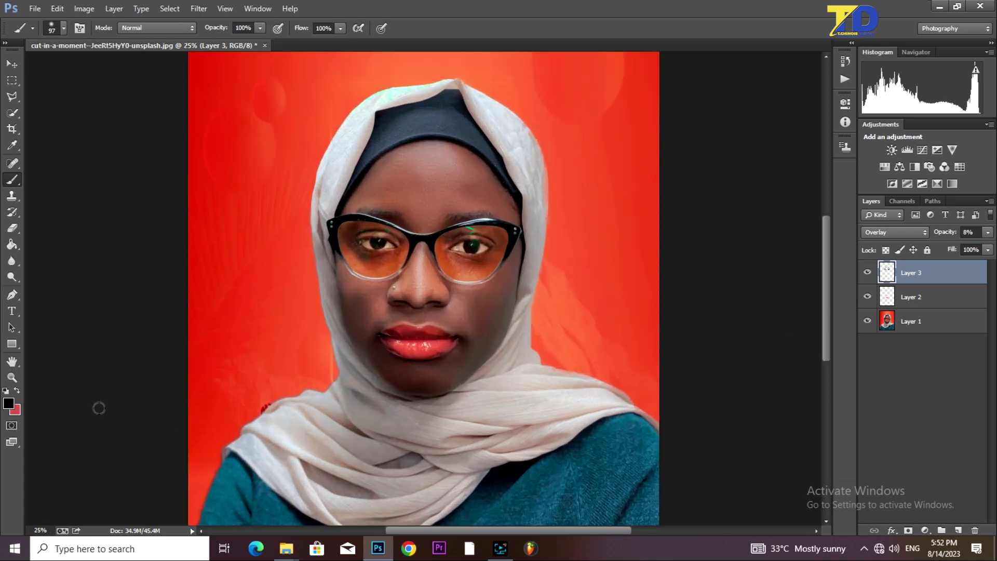
Add the white Impact text "T.CHINOIS DESIGN" on two lines over the red background beside the face, enlarged to 130.32 pt
click(12, 311)
click(417, 29)
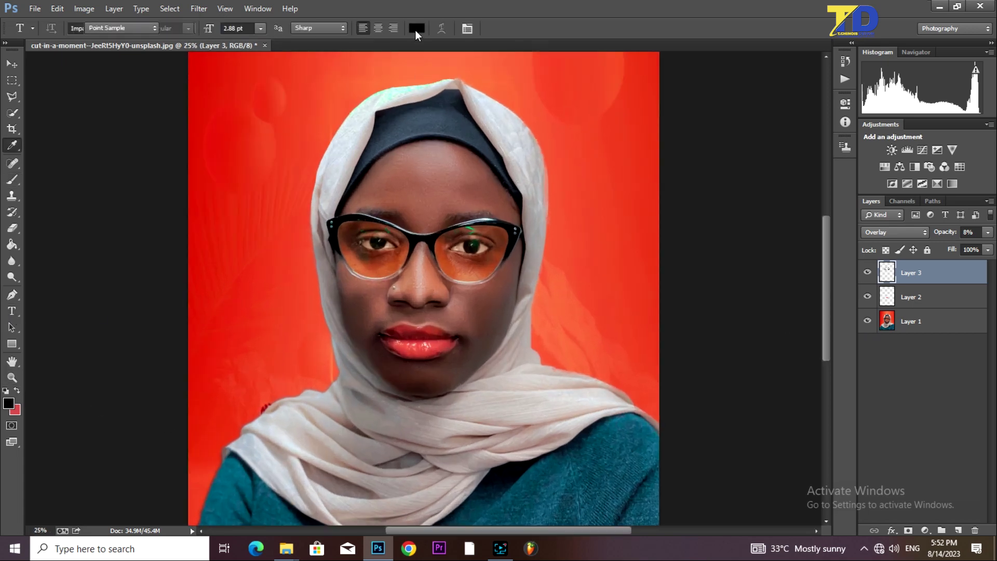
click(601, 240)
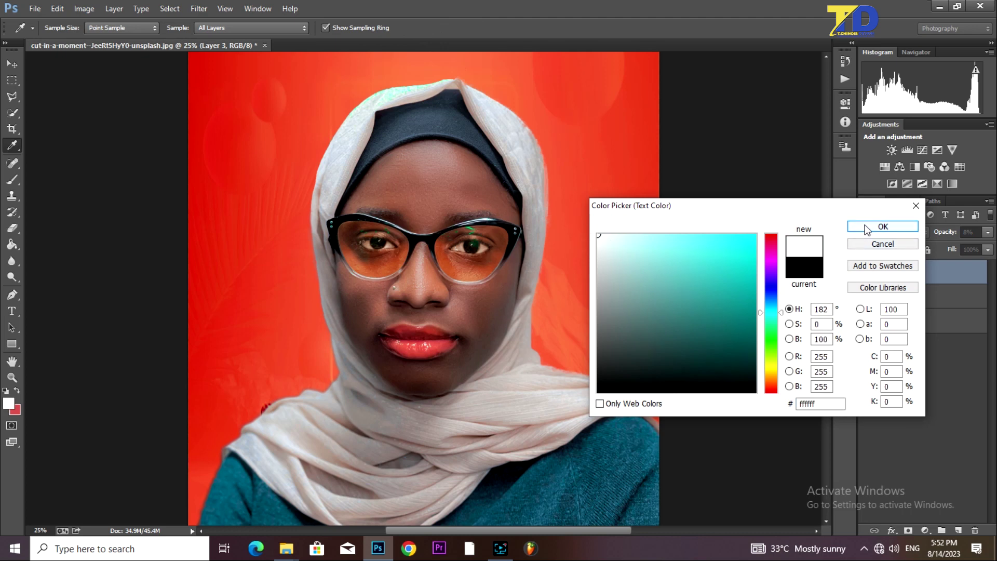
click(882, 227)
click(213, 231)
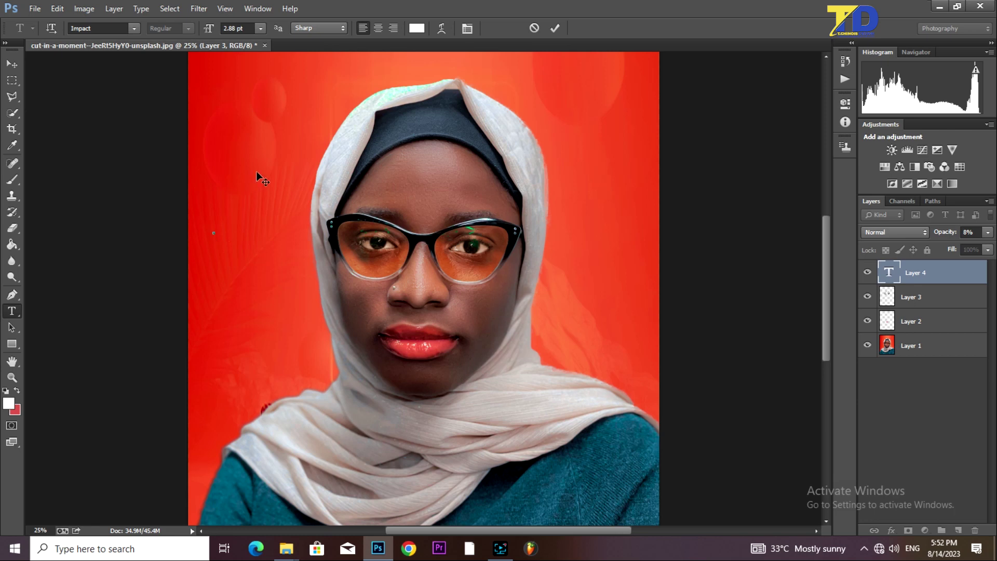
drag(215, 236, 291, 276)
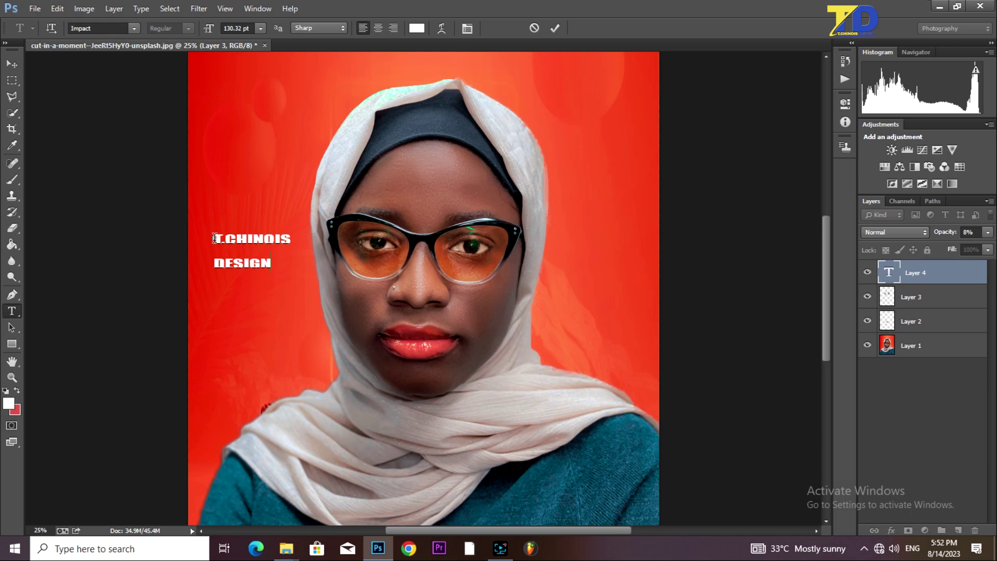
Select all of the signature text and try the Kichenset and Highland fonts on it
key(ctrl+a)
click(133, 28)
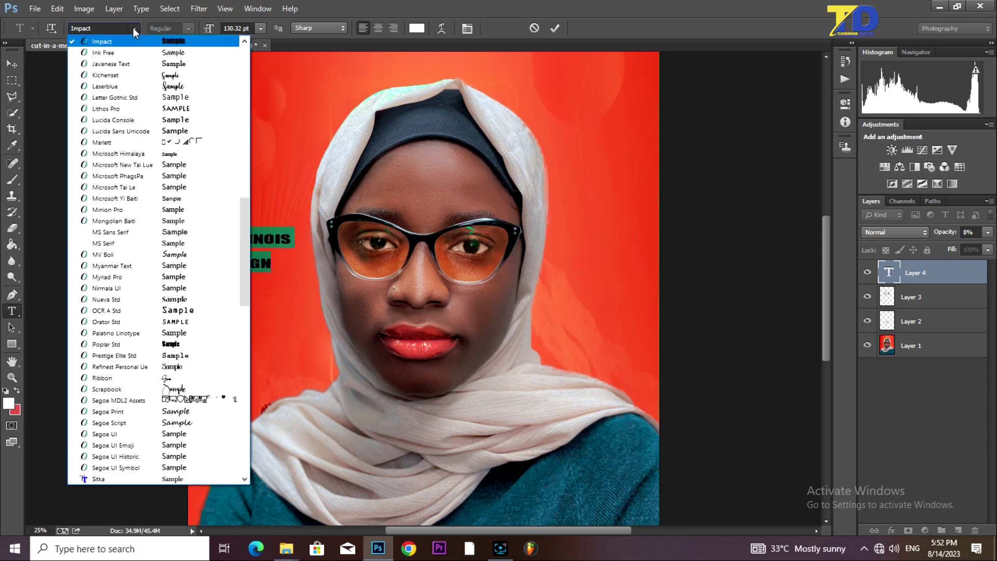
click(183, 77)
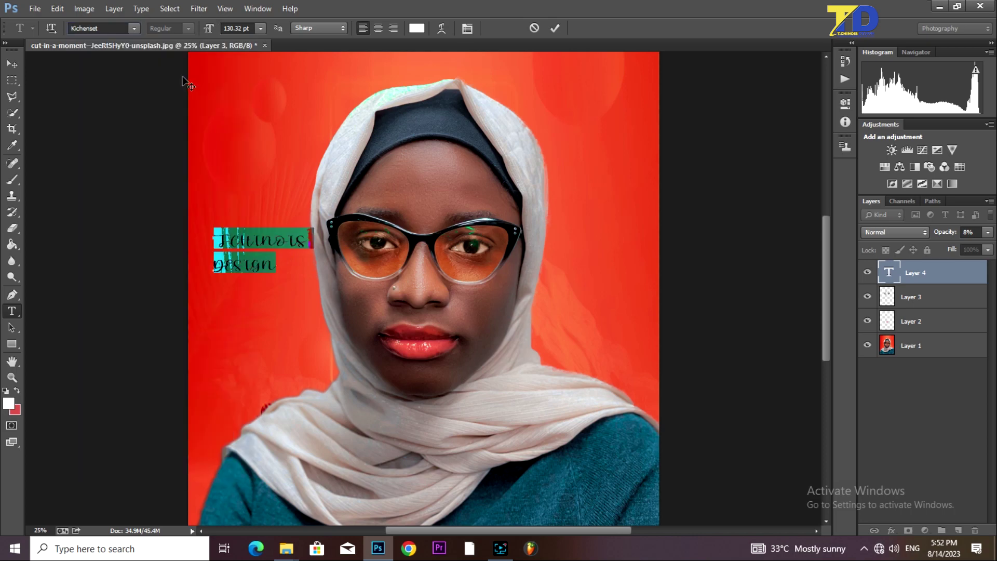
click(135, 30)
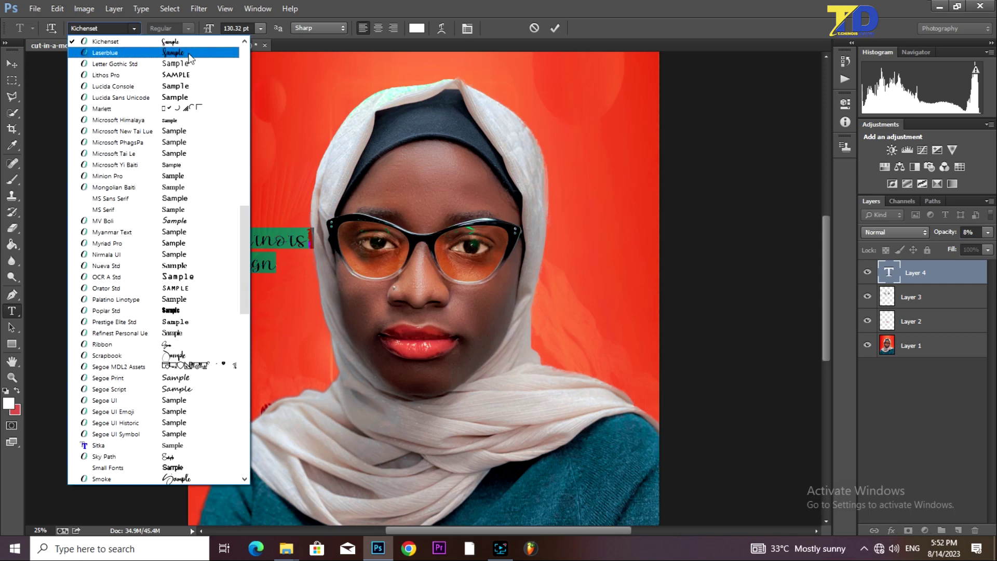
drag(243, 216, 244, 175)
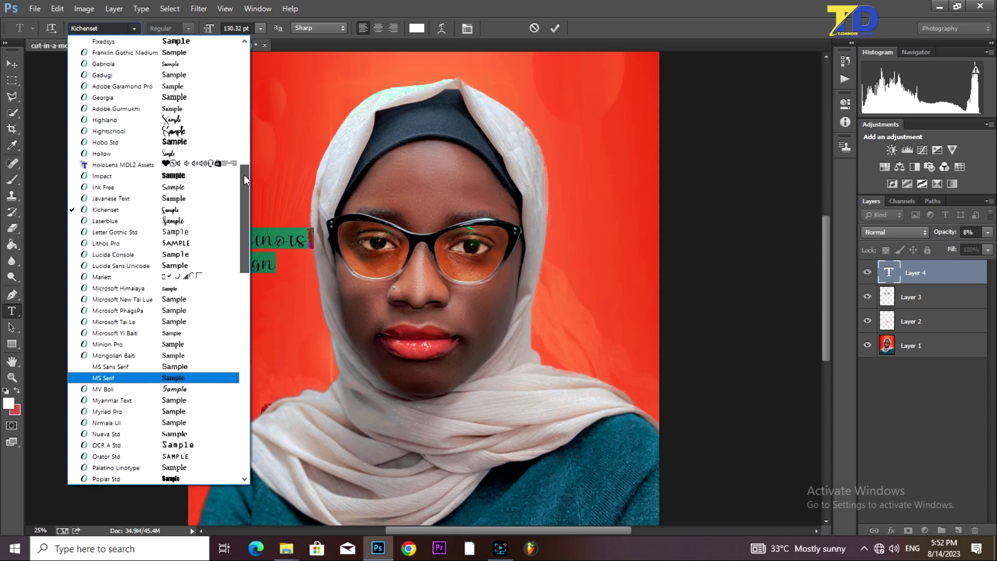
click(168, 131)
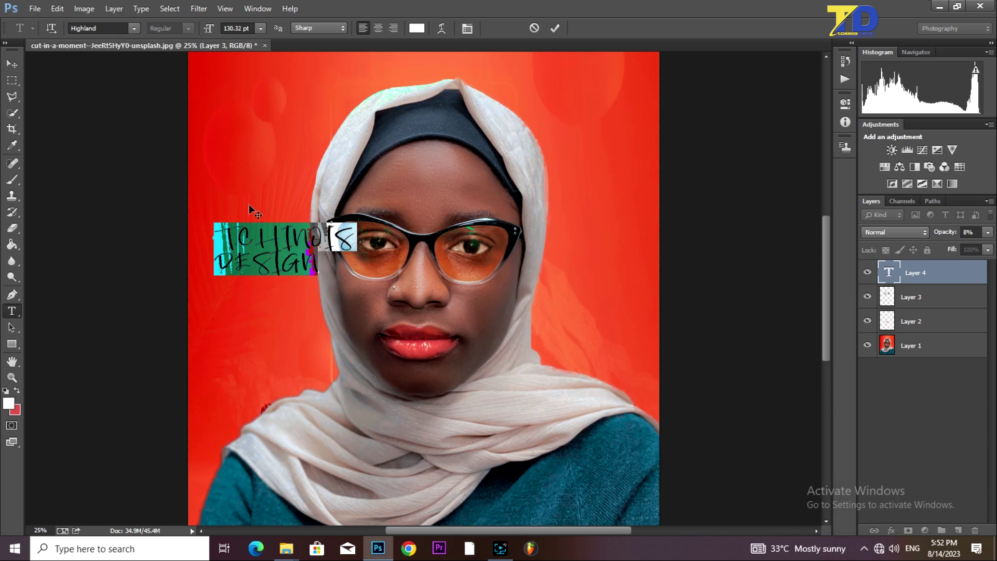
Try the Hightschool and Darling fonts on the selected signature text
click(137, 29)
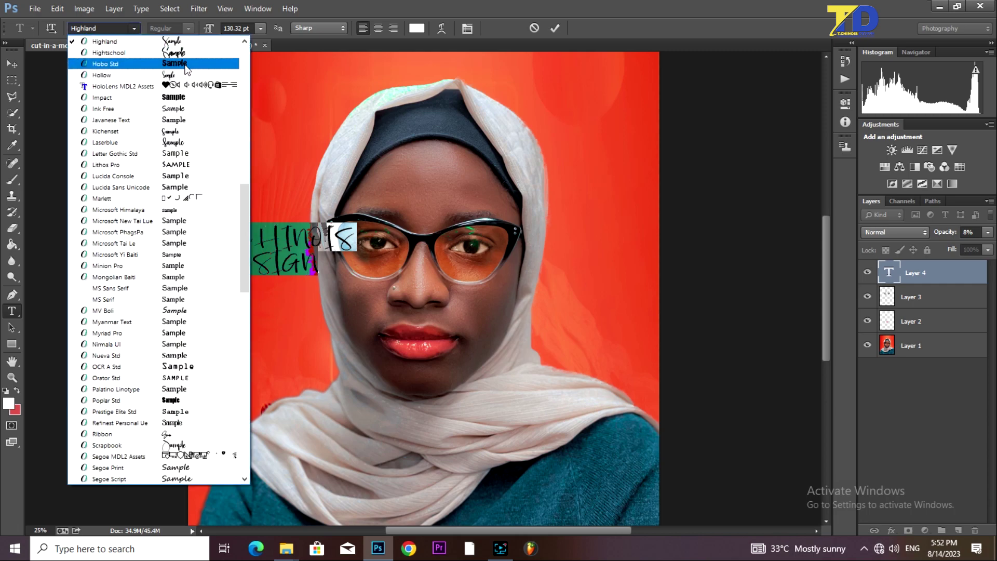
click(187, 54)
click(138, 28)
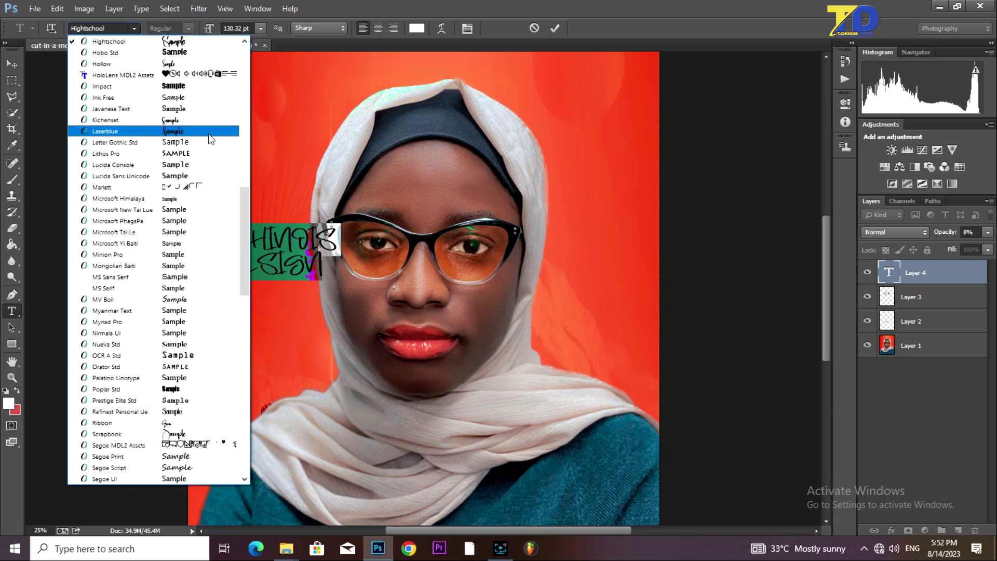
drag(245, 188, 249, 151)
click(184, 109)
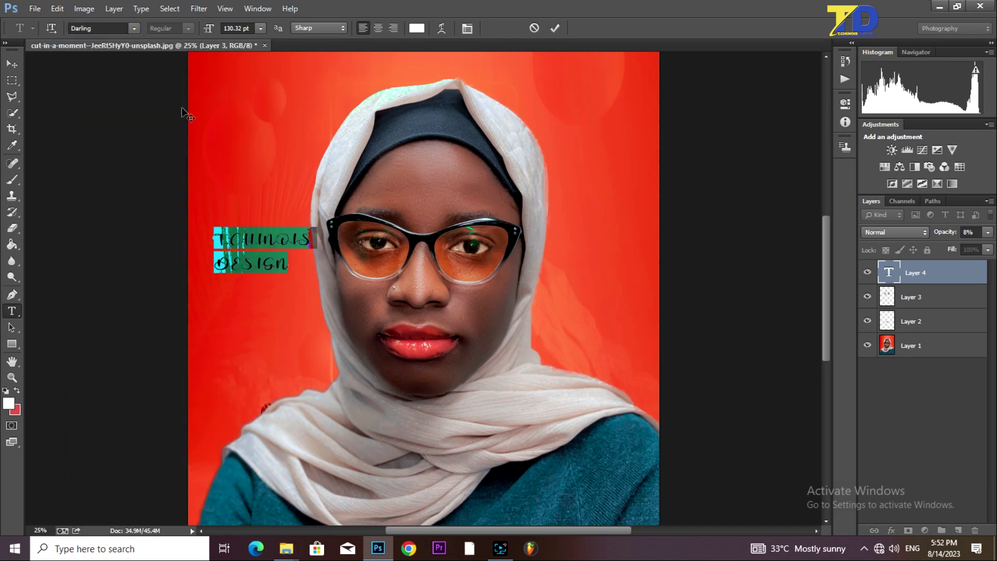
Set the selected signature text in the Breattogis font
click(136, 25)
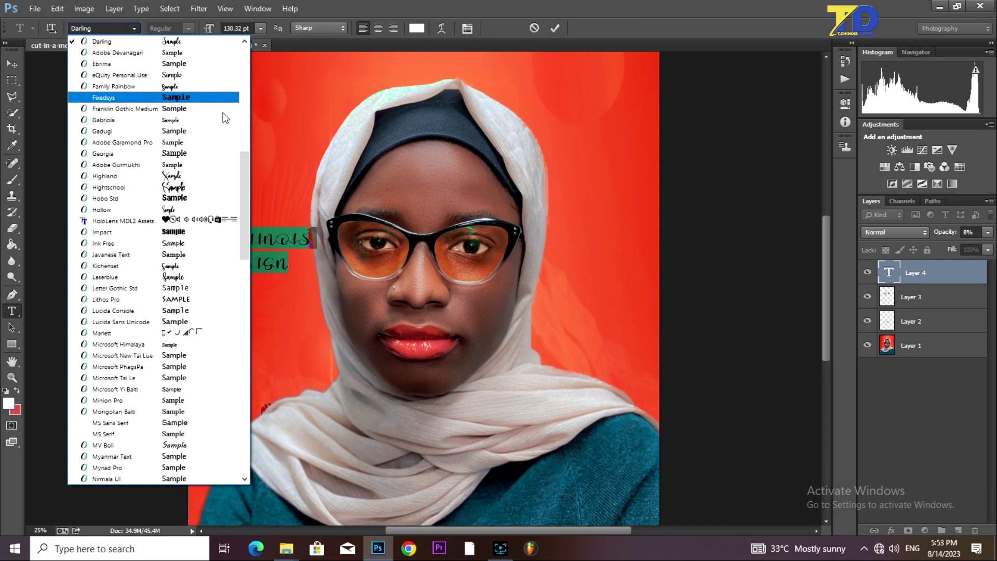
drag(243, 168, 240, 114)
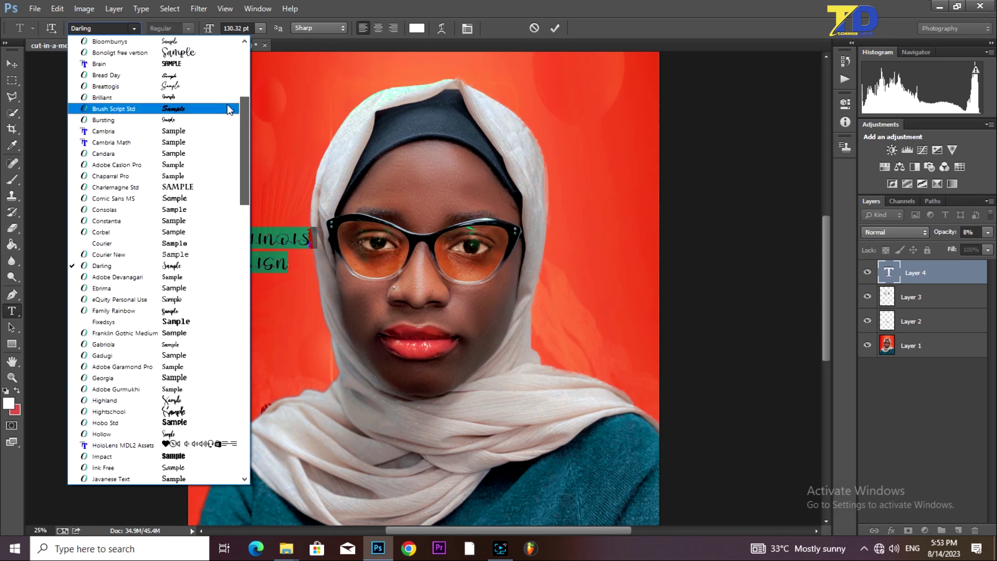
click(171, 85)
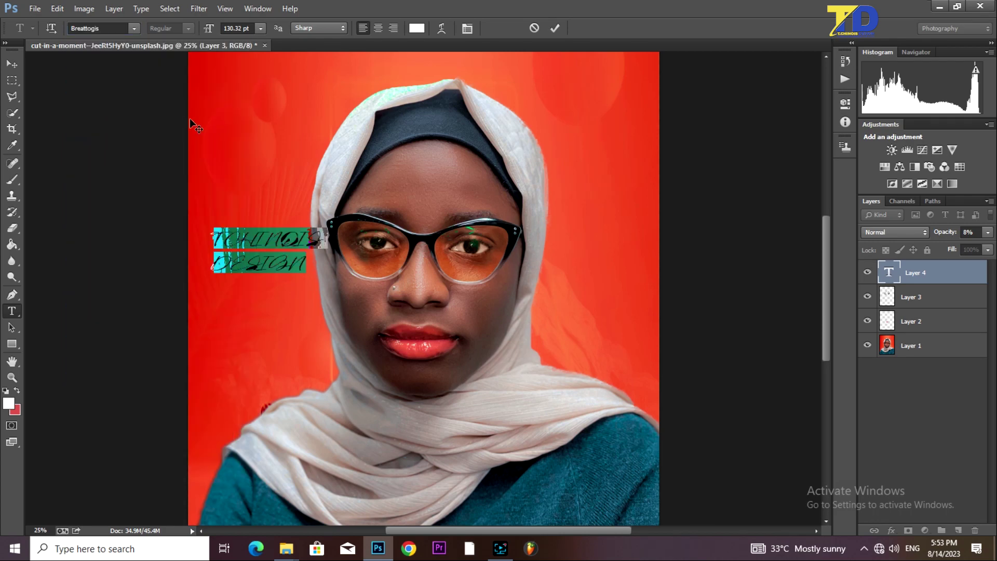
Try the Birthday font on the selected signature text, hide the selection highlight, and move the text slightly down and right
click(136, 28)
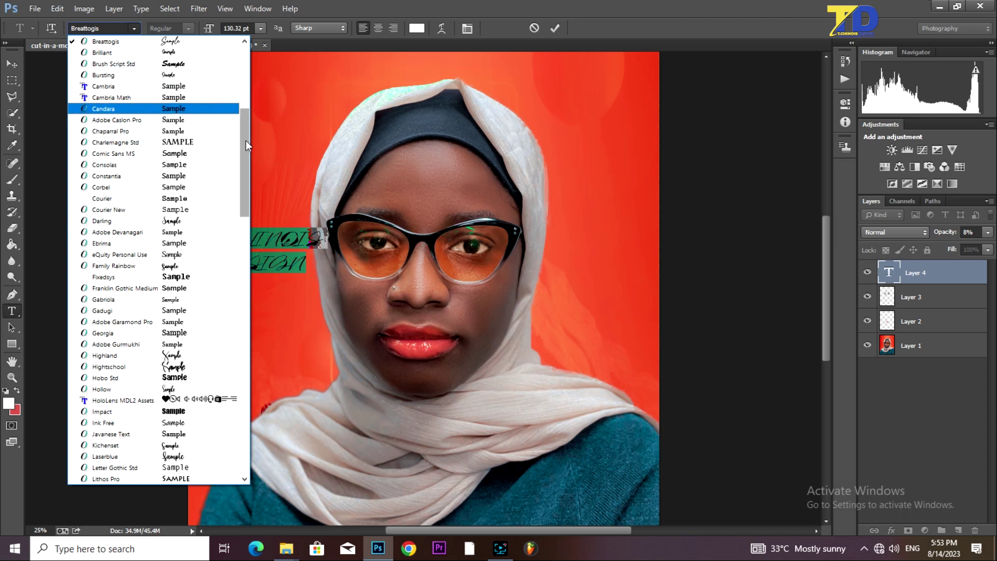
drag(245, 140, 243, 117)
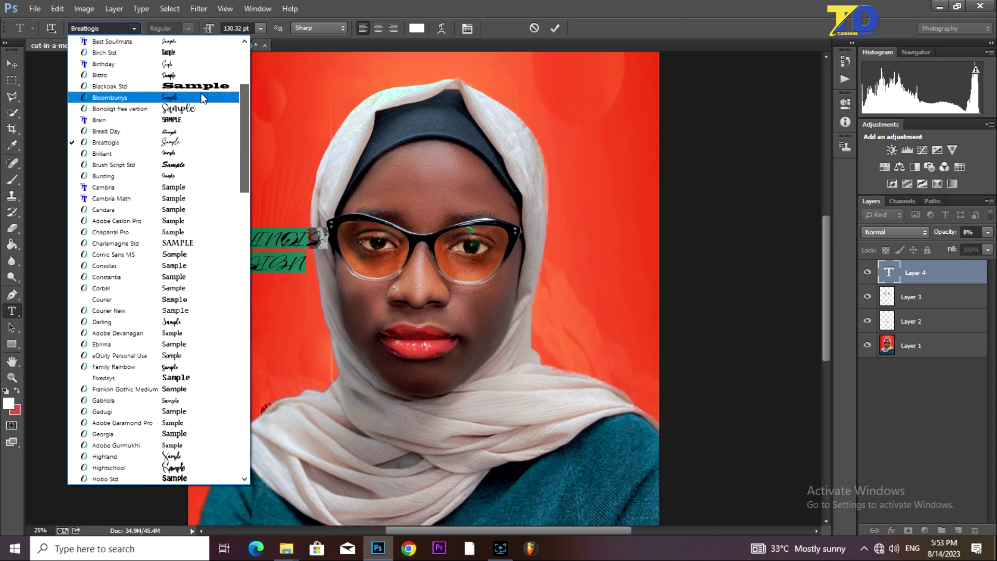
click(167, 64)
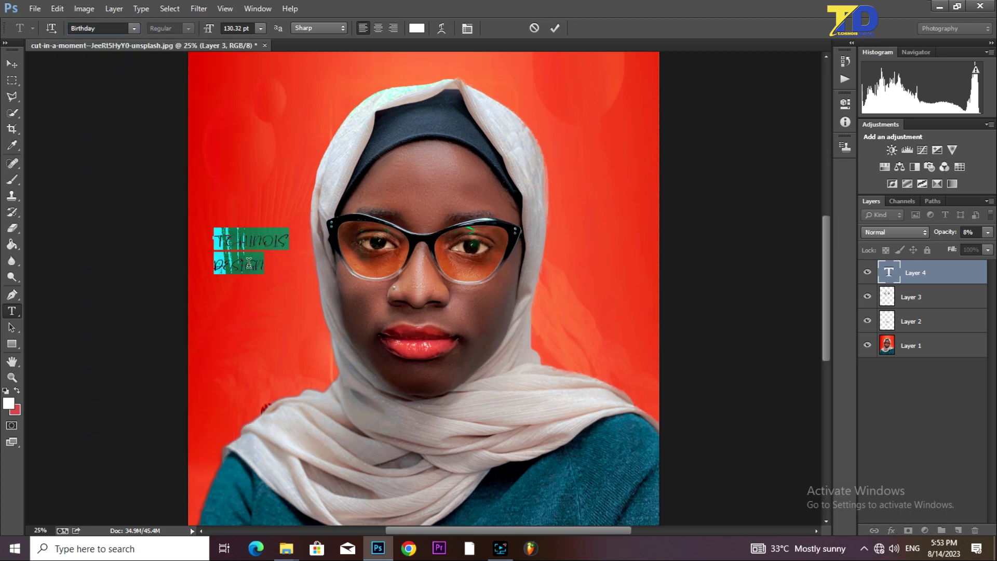
key(ctrl+h)
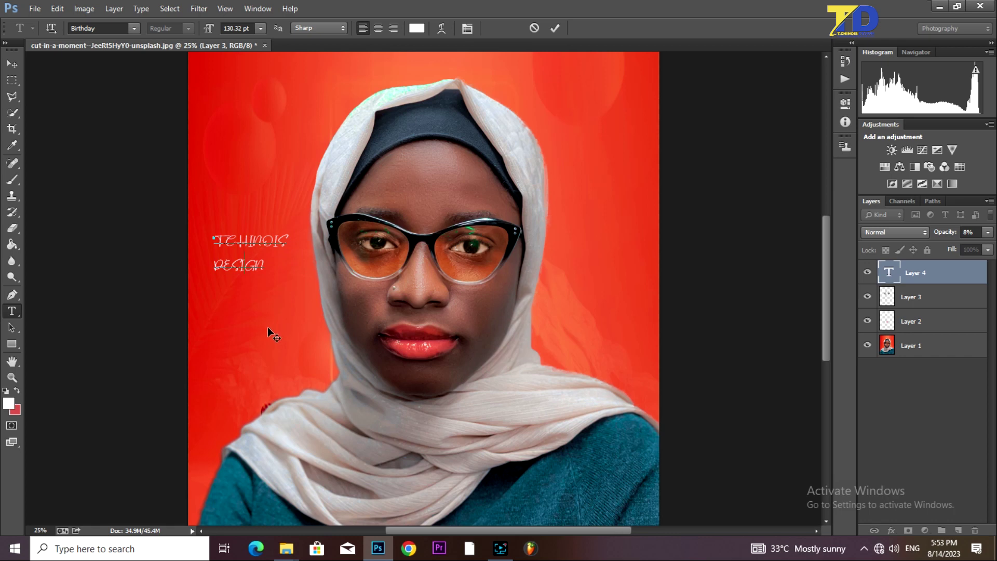
drag(276, 347, 280, 356)
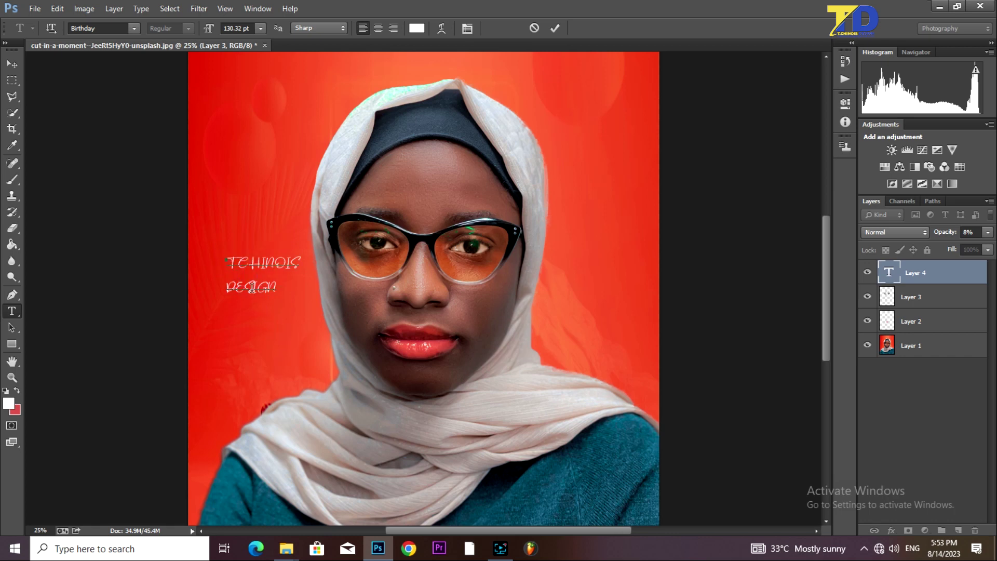
Reselect the whole signature text and try the Bonoligt free vertion and Breattogis fonts on it
drag(225, 264, 296, 326)
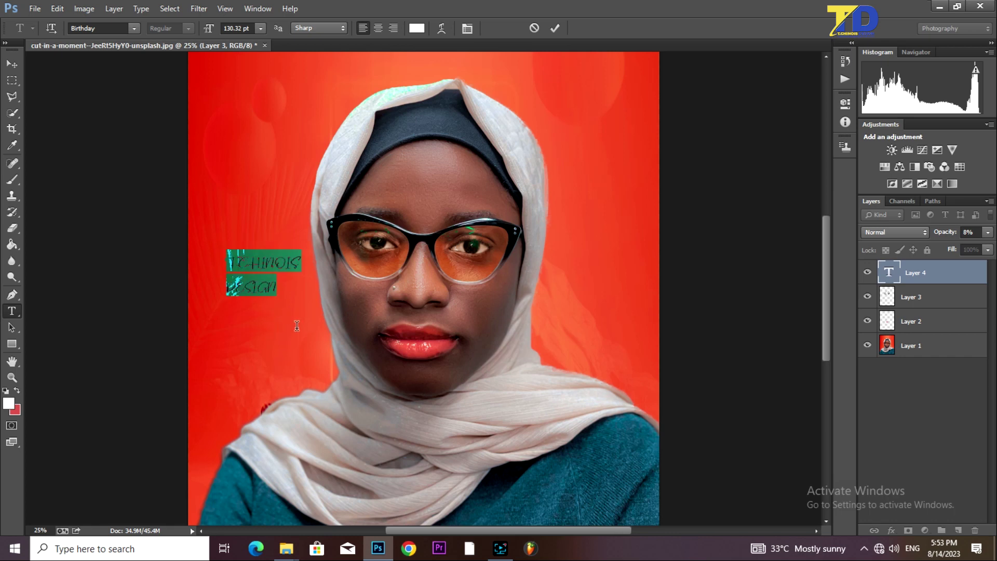
click(133, 29)
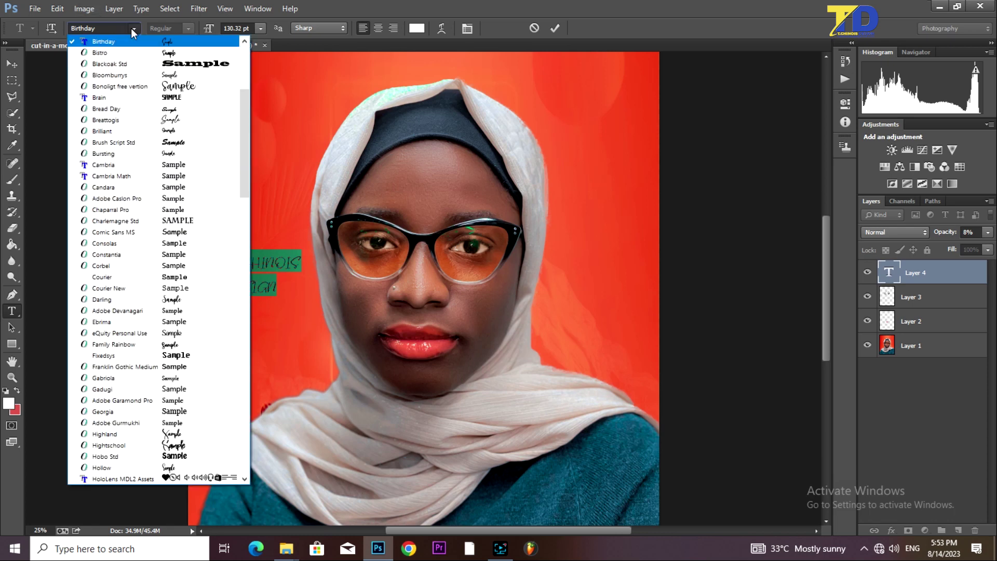
click(192, 84)
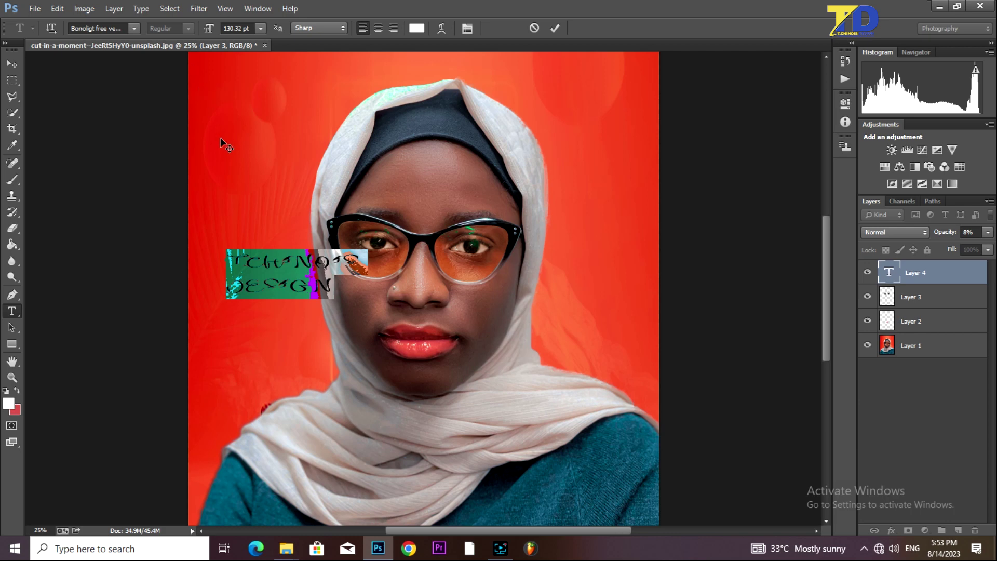
click(134, 29)
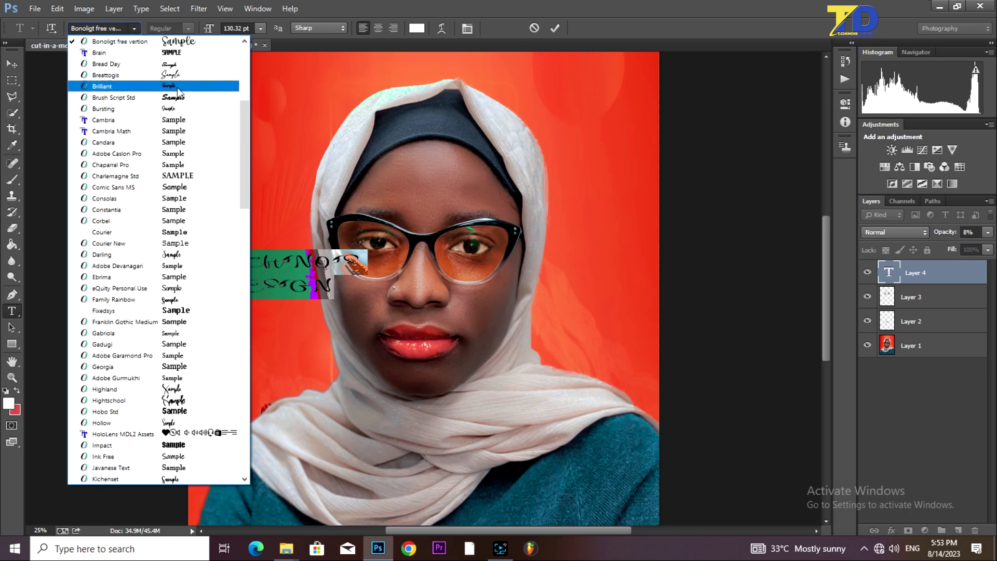
click(193, 74)
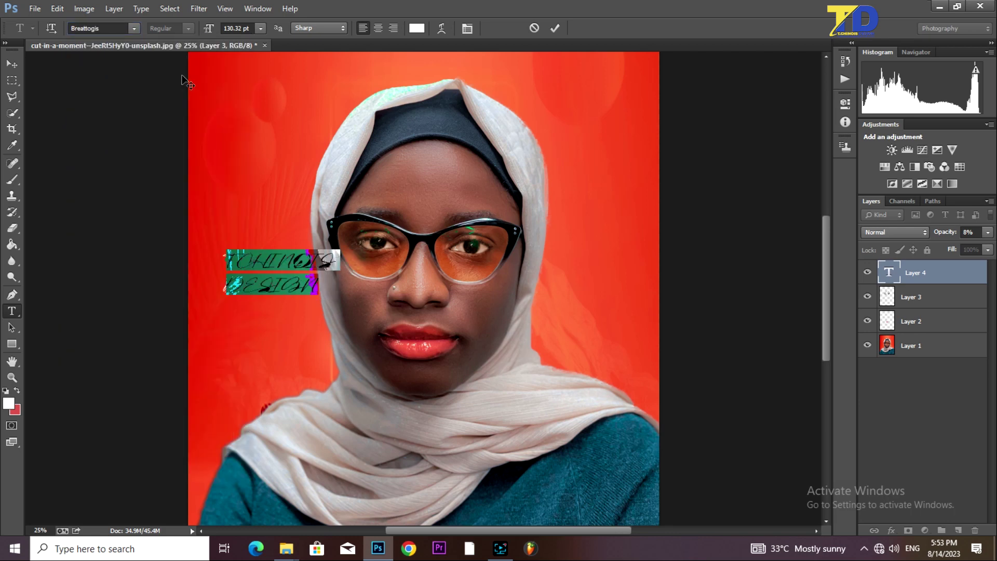
Set the signature text in the Alphaget font, scale it down to 126.04 pt, and commit it
click(133, 29)
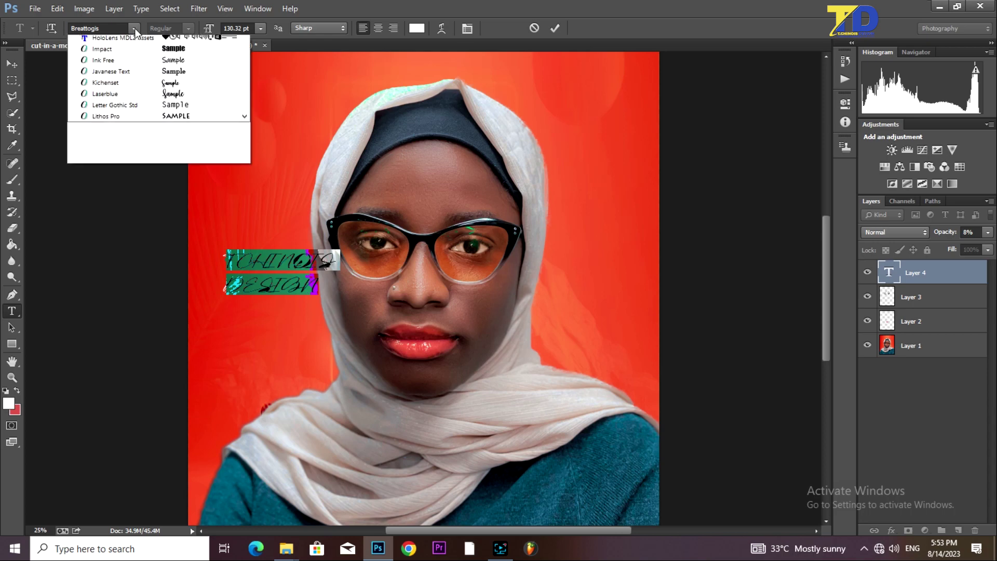
drag(245, 133, 245, 63)
click(198, 62)
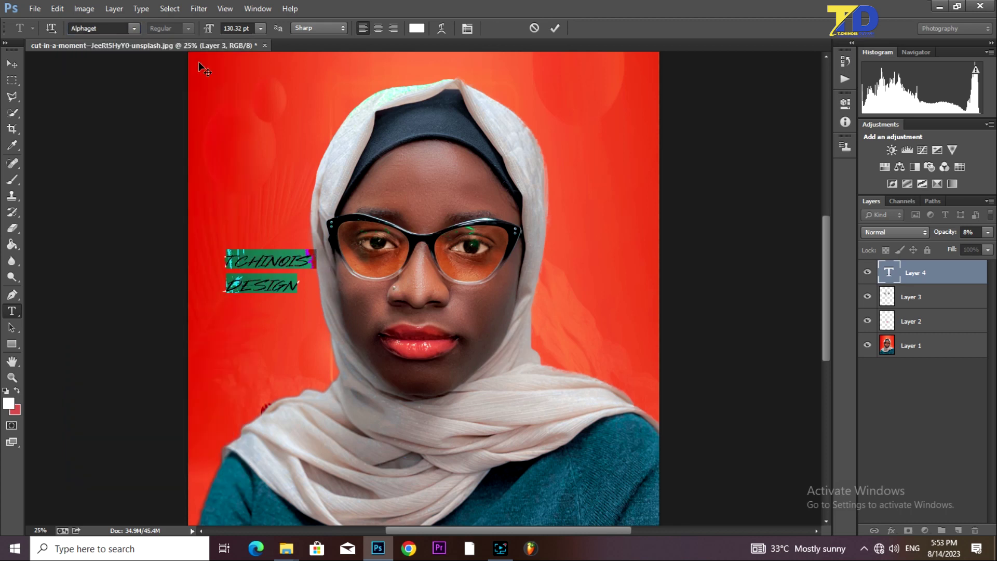
click(302, 268)
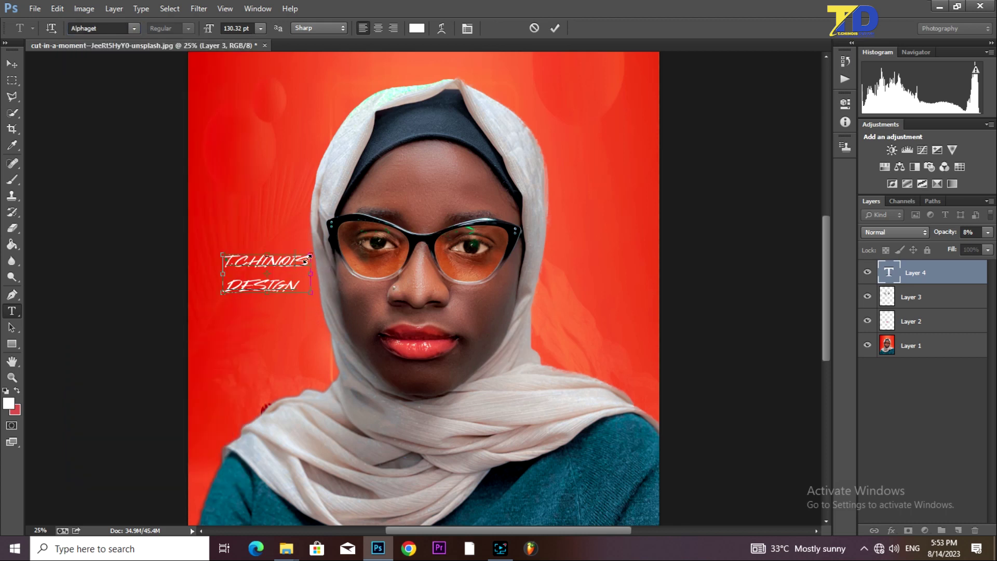
drag(309, 255, 288, 257)
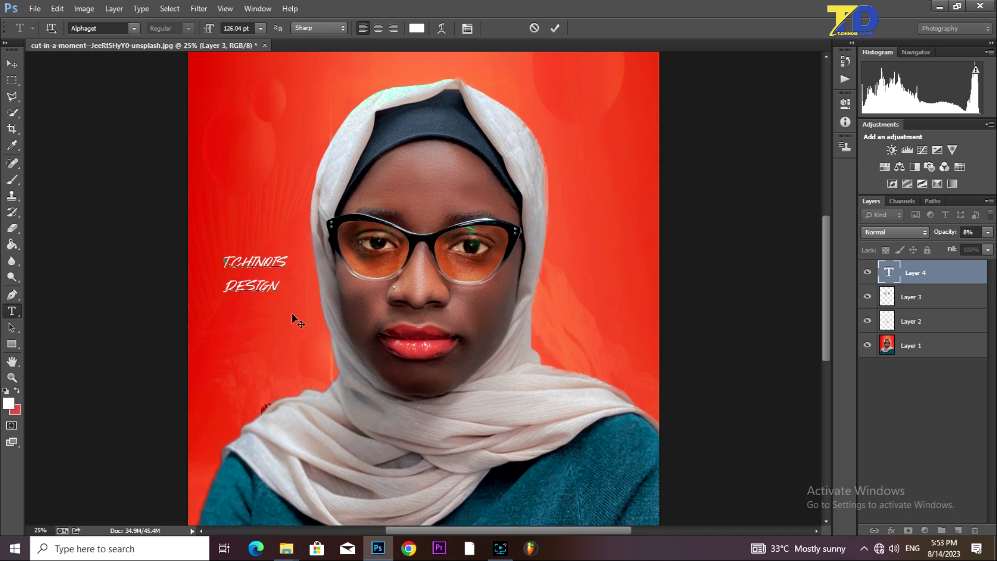
click(554, 31)
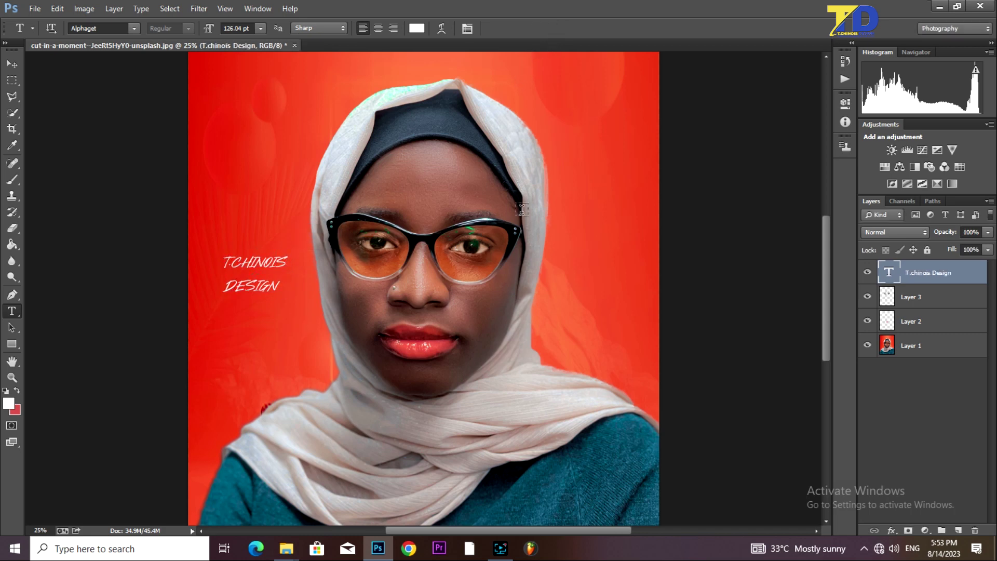
Add a Drop Shadow to the signature text layer with Multiply blending, 75% opacity, 30° angle, 5 px distance and 5 px size
double_click(973, 273)
click(630, 327)
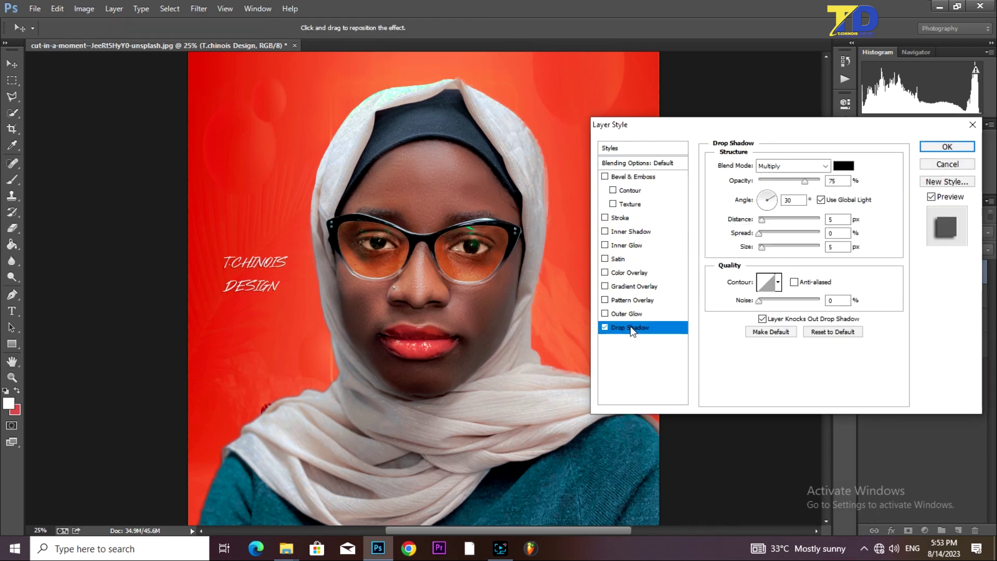
click(947, 147)
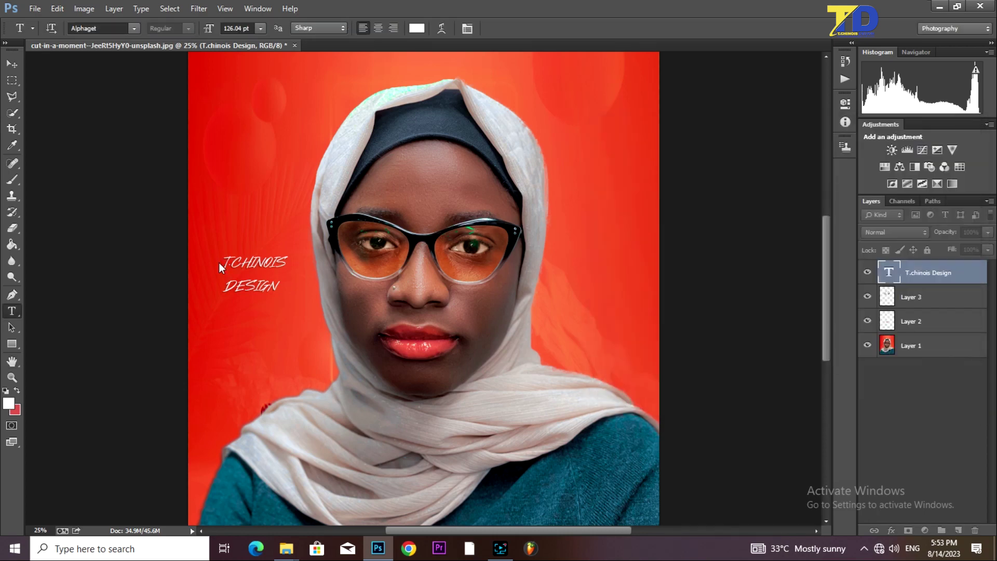
Duplicate the signature text layer together with its drop shadow
click(12, 64)
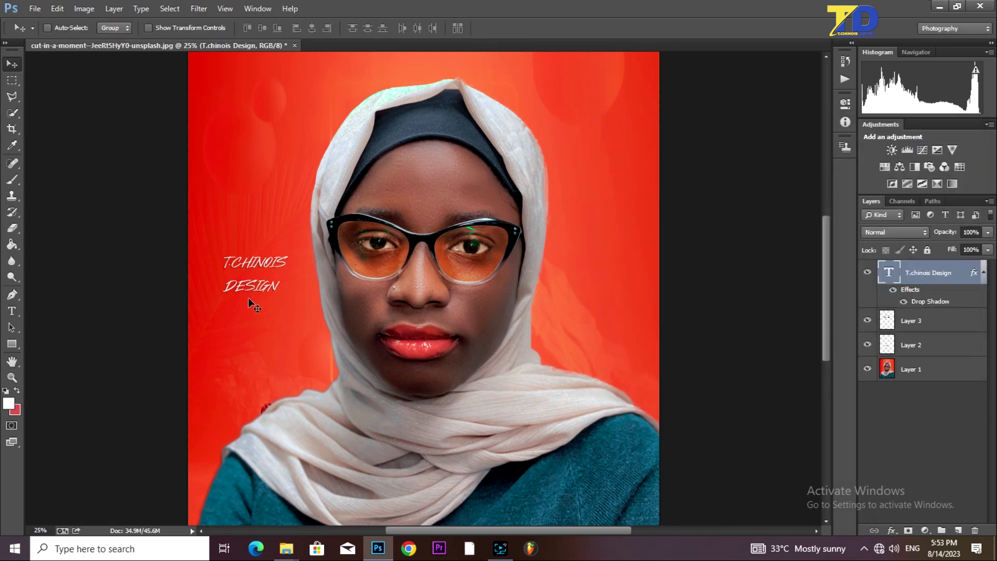
key(ctrl+t)
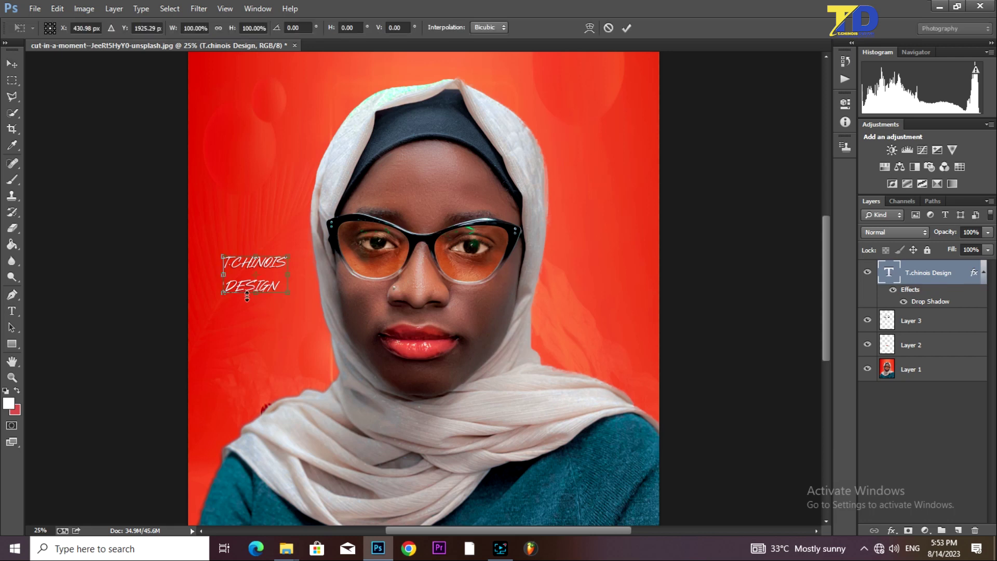
click(625, 28)
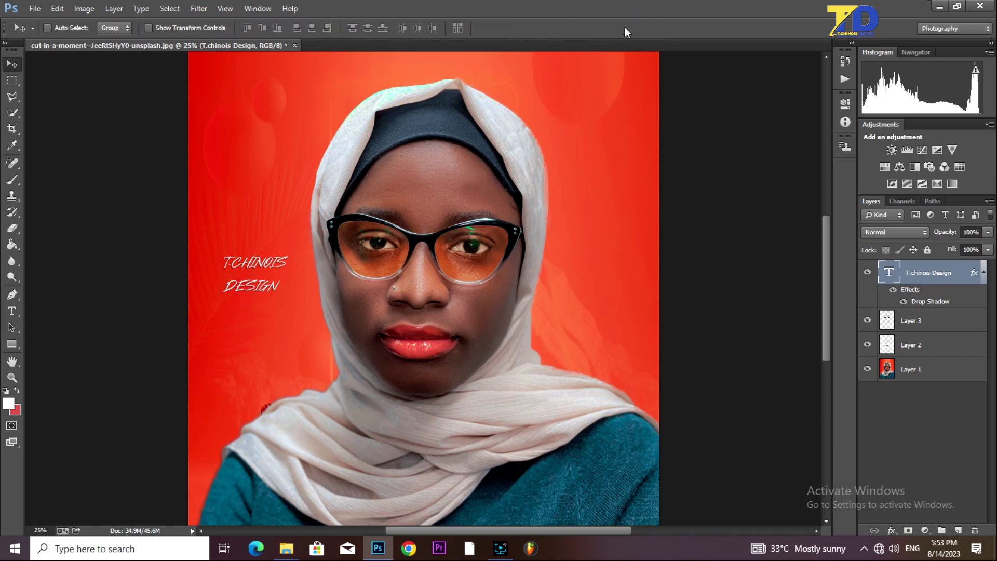
key(ctrl+j)
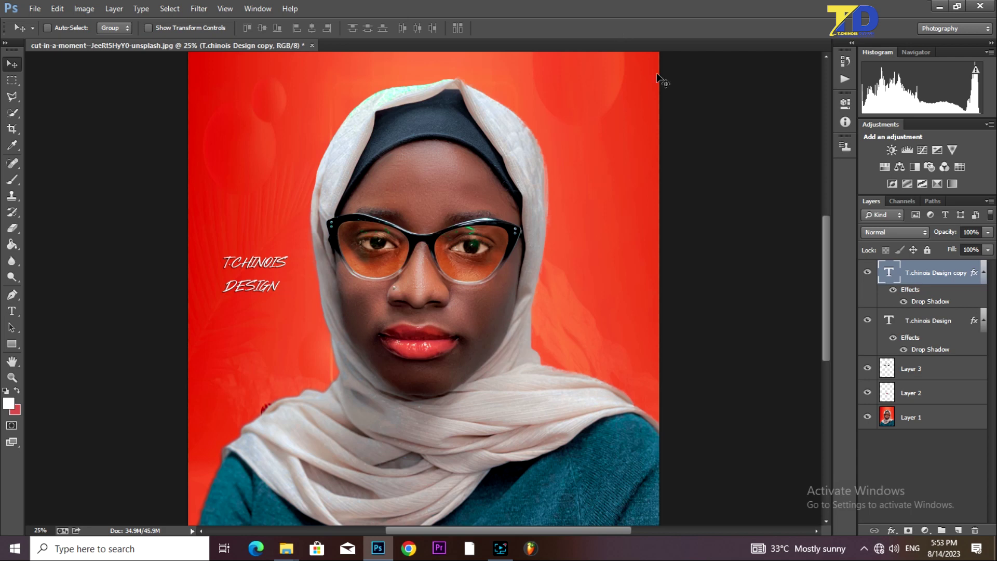
Enlarge the original signature layer behind its copy from the centre and lower its opacity to 5%
click(945, 322)
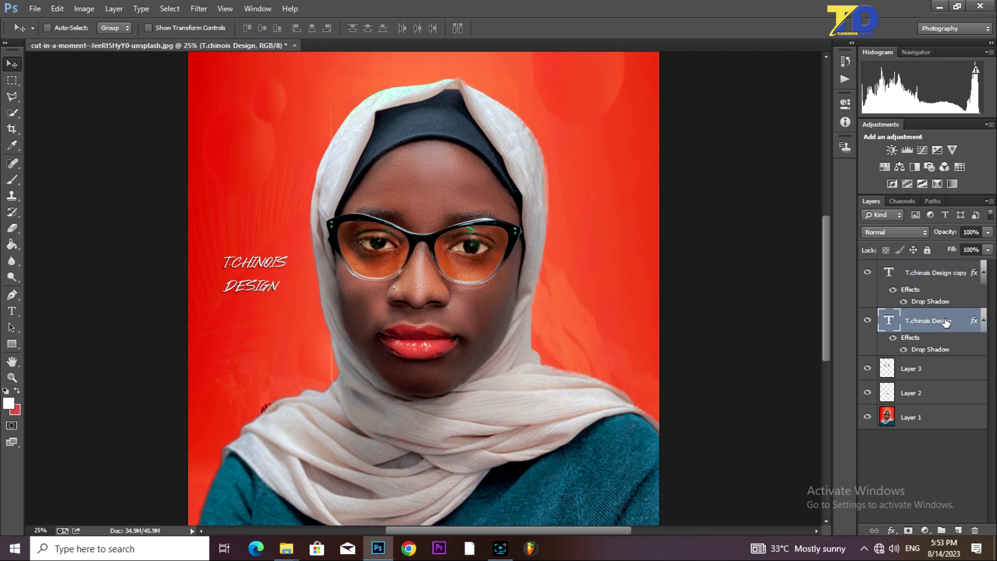
key(ctrl+t)
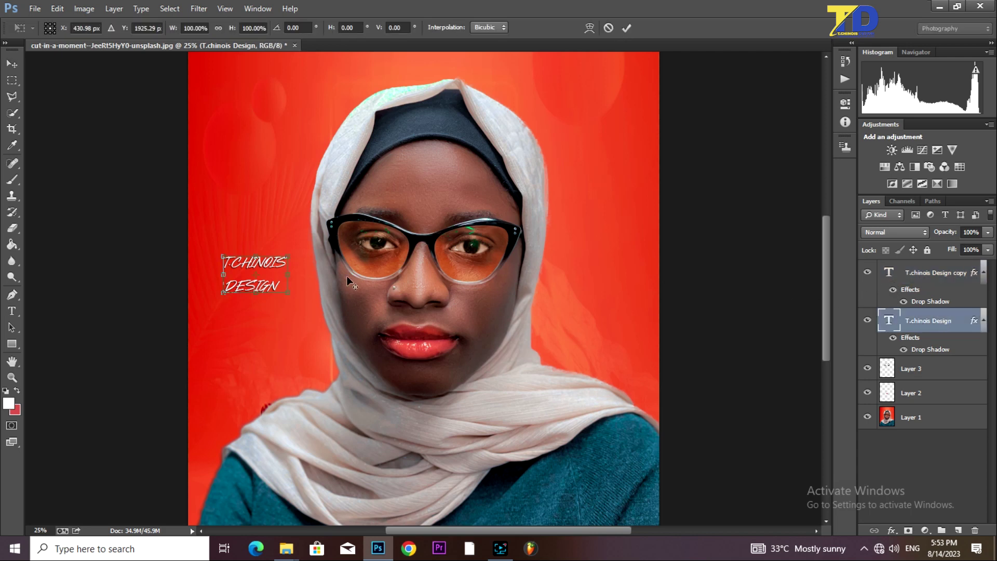
drag(289, 289, 302, 301)
click(627, 27)
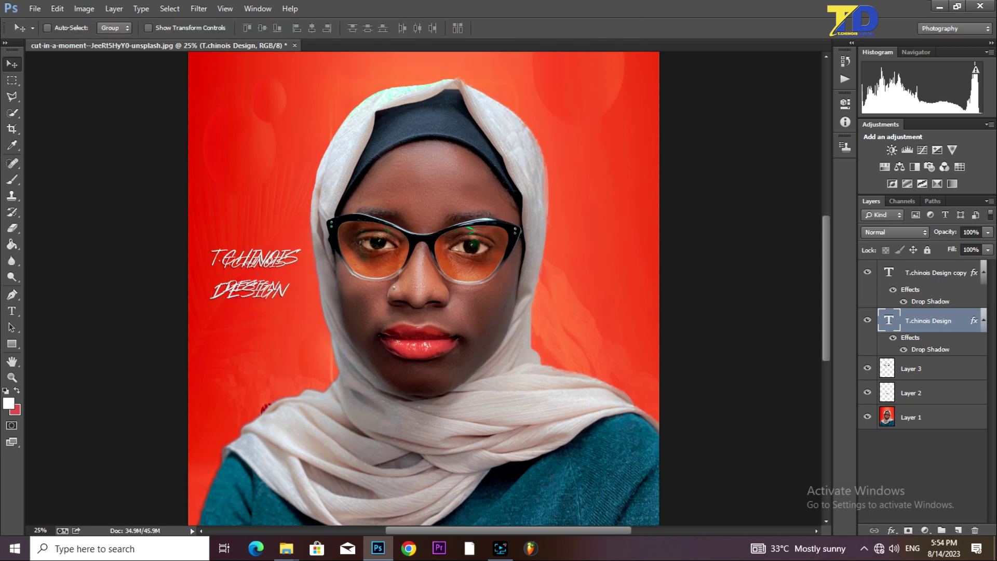
click(987, 233)
drag(945, 246, 929, 249)
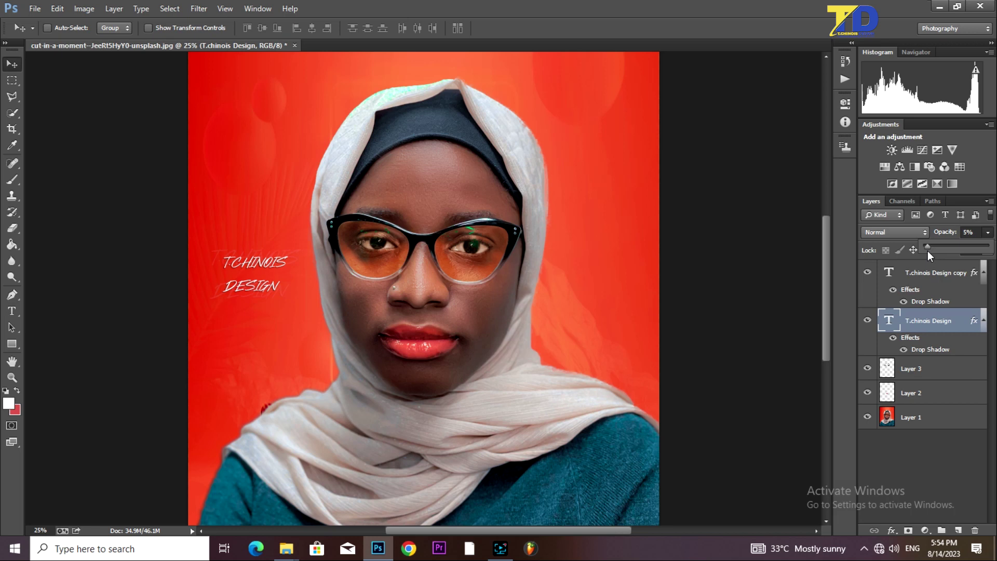
Select both signature layers and move them together down the red background to beside the mouth and chin
click(932, 278)
ctrl+click(932, 272)
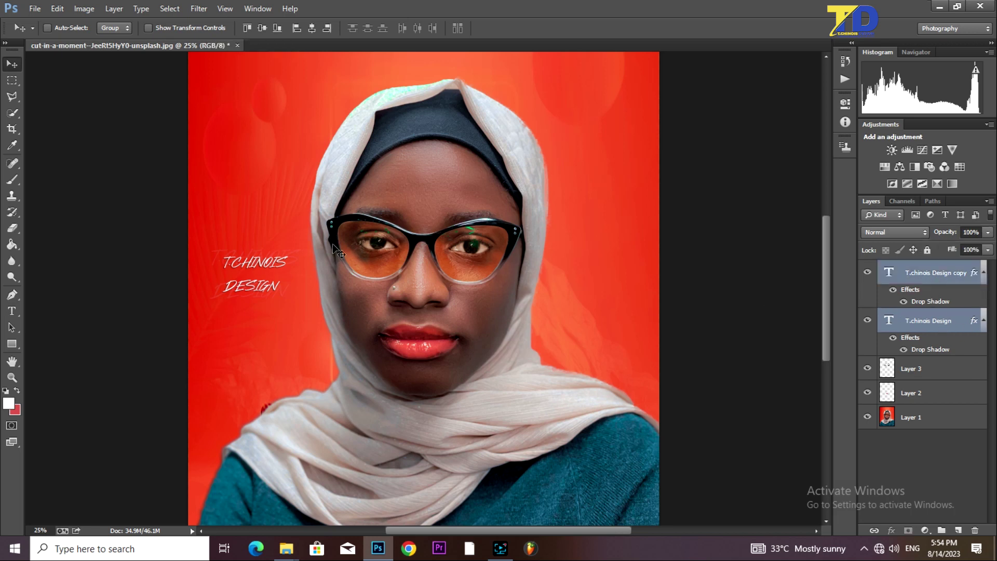
drag(247, 289, 251, 353)
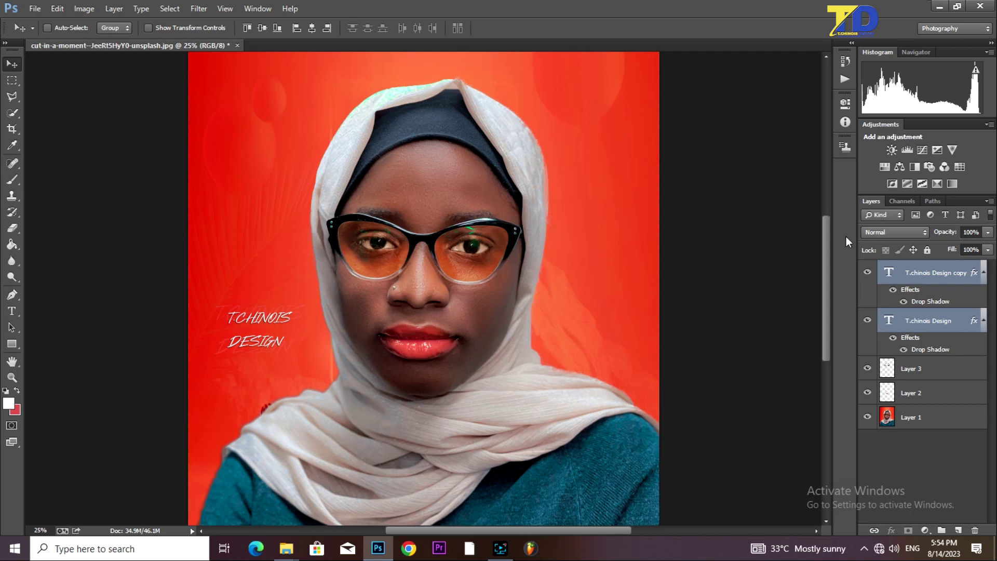
mouse_move(824, 252)
mouse_down()
mouse_move(833, 291)
mouse_move(839, 235)
mouse_move(865, 420)
mouse_move(829, 347)
mouse_move(827, 243)
mouse_up()
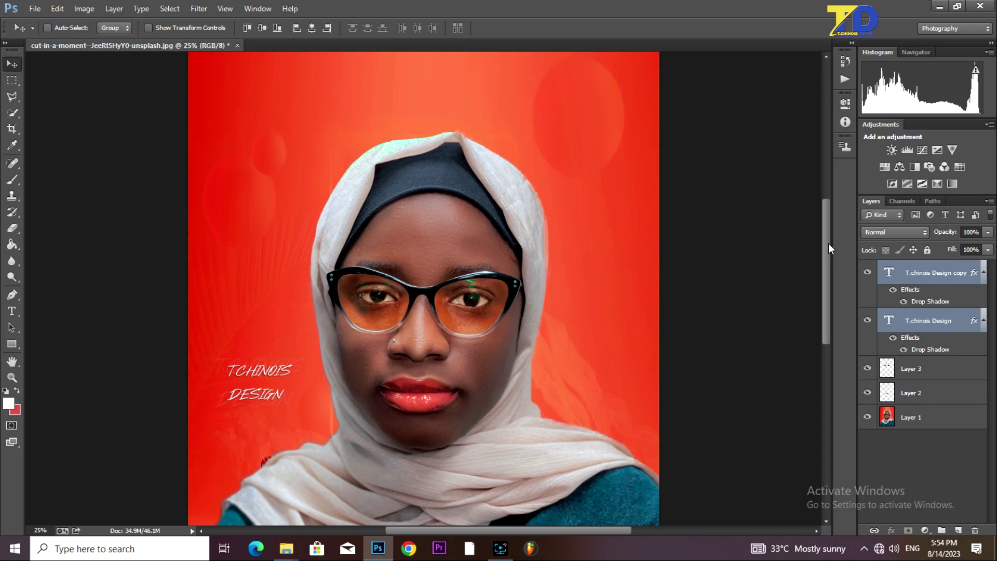
key(ctrl+shift+s)
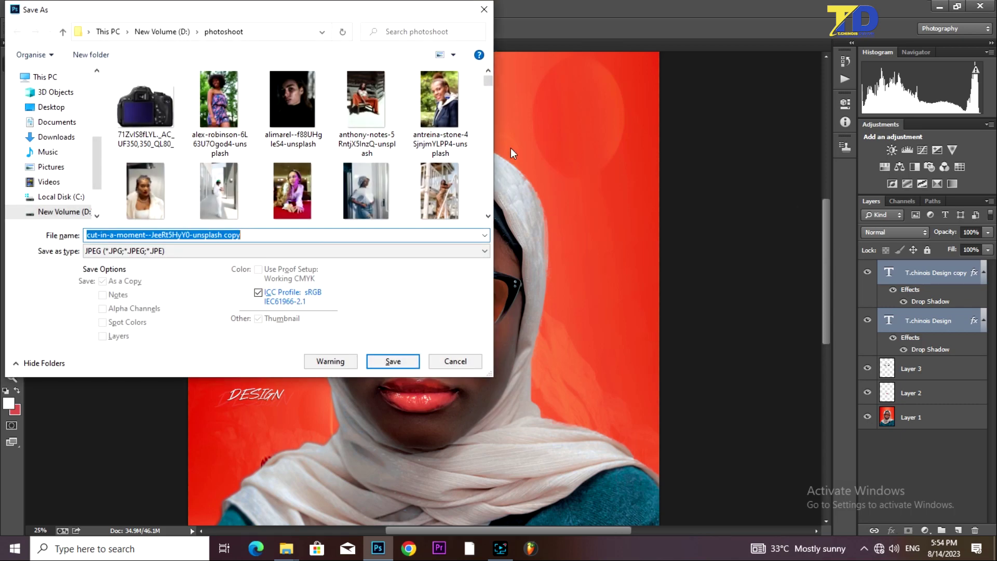
click(42, 107)
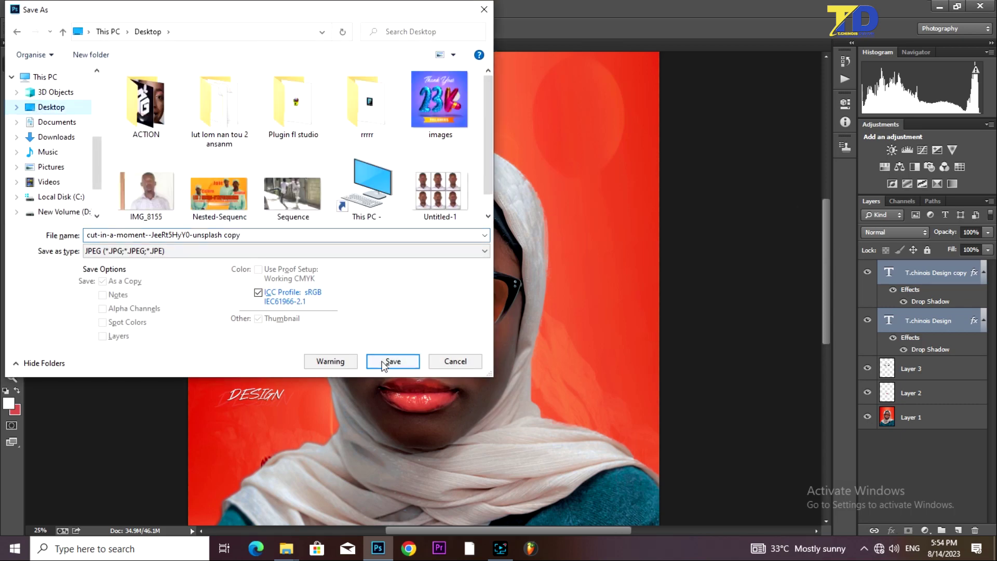
click(391, 361)
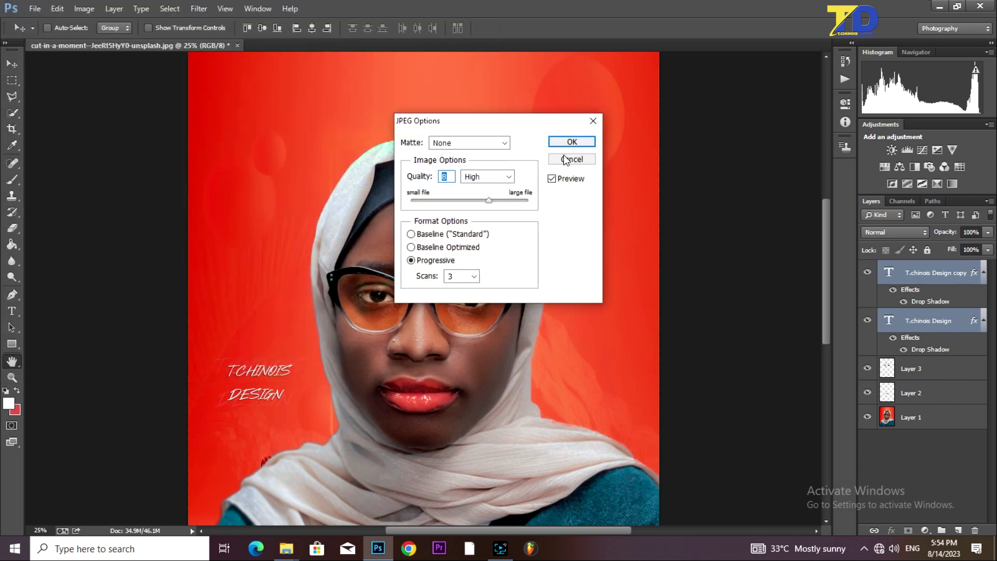
click(566, 159)
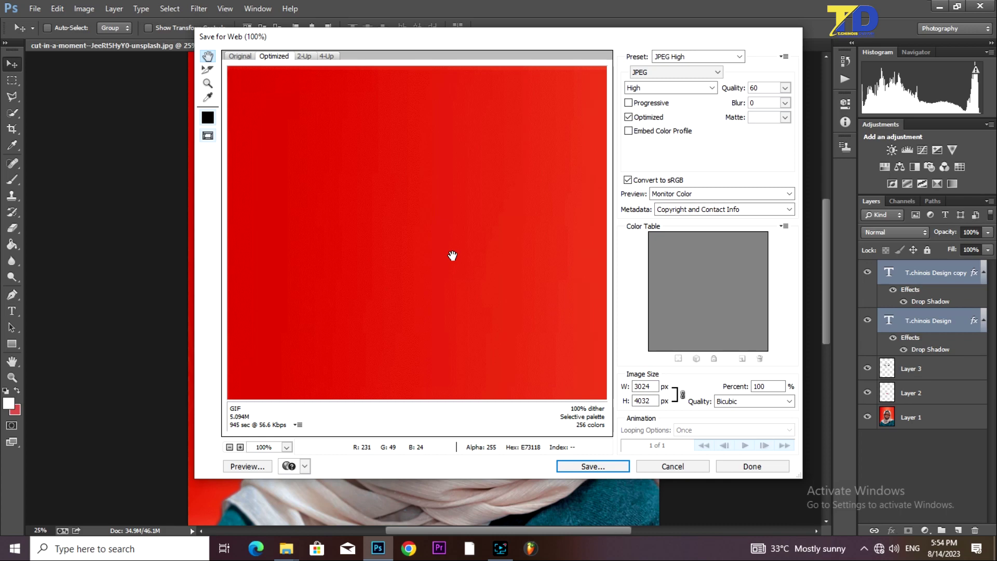
Examine the Save for Web export preview at 100% around the headscarf and glasses, and fit the whole portrait in view
drag(516, 237, 251, 138)
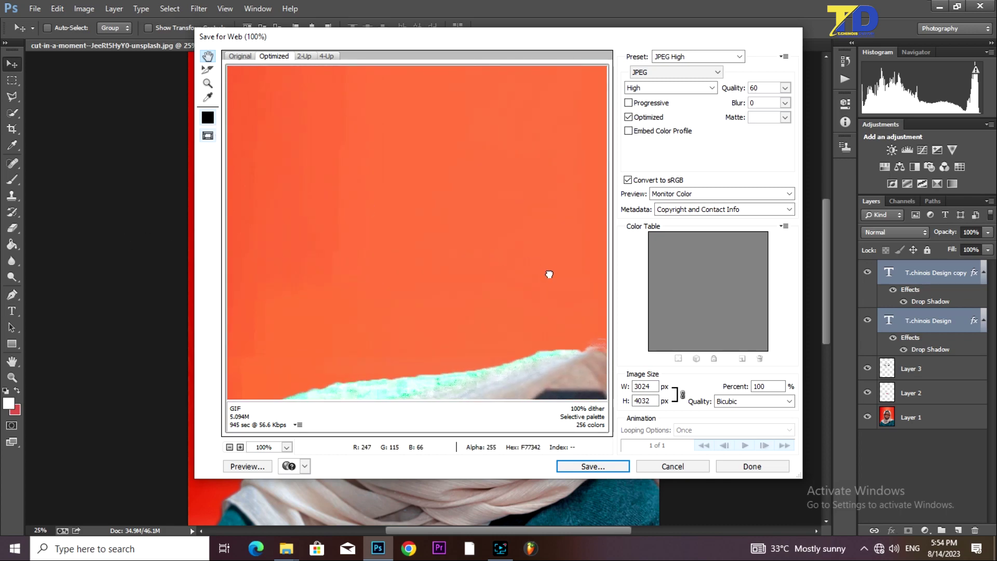
drag(549, 274, 228, 203)
drag(314, 253, 471, 41)
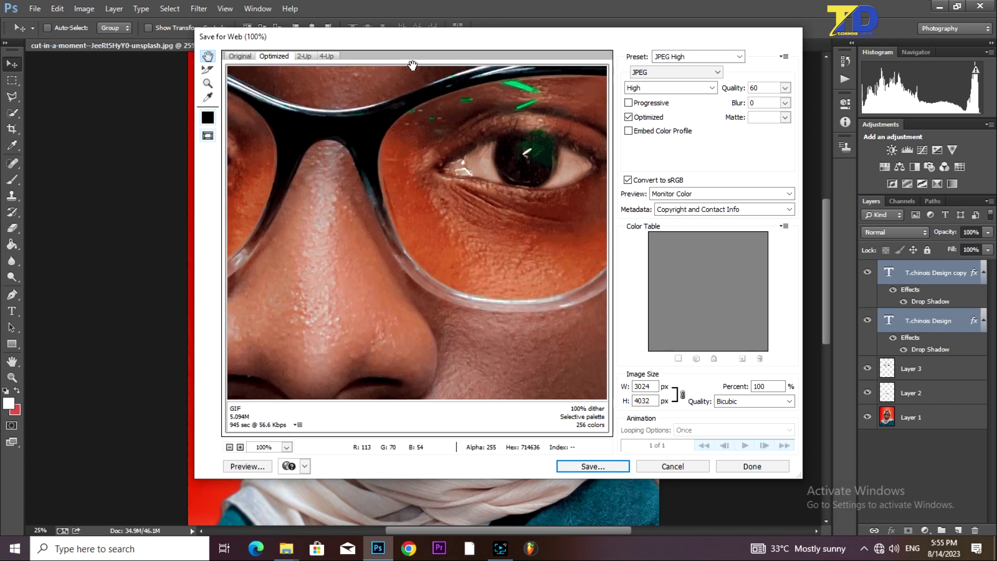
key(ctrl+0)
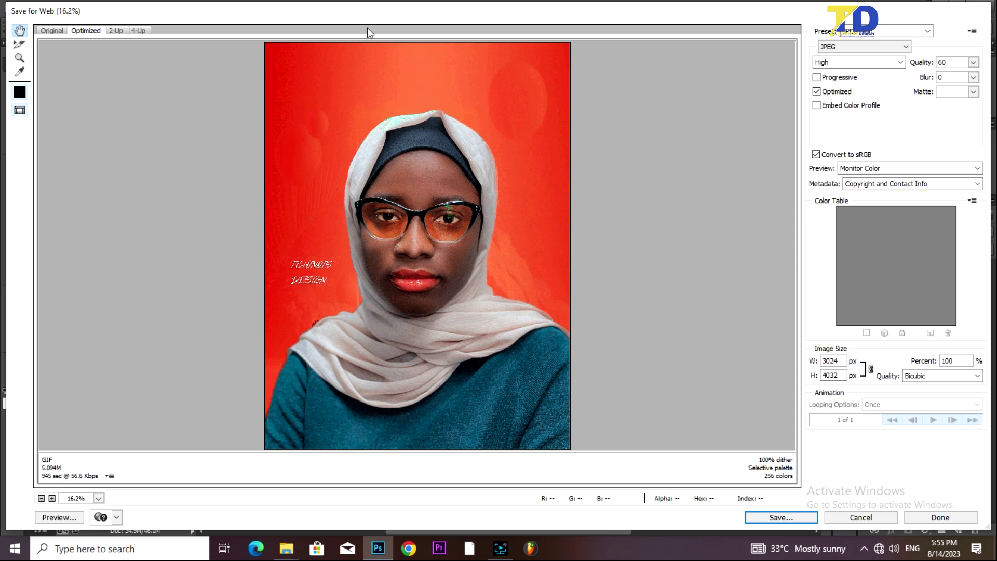
Switch the export preview to the original image and inspect the face and signature at 33.3%
click(54, 32)
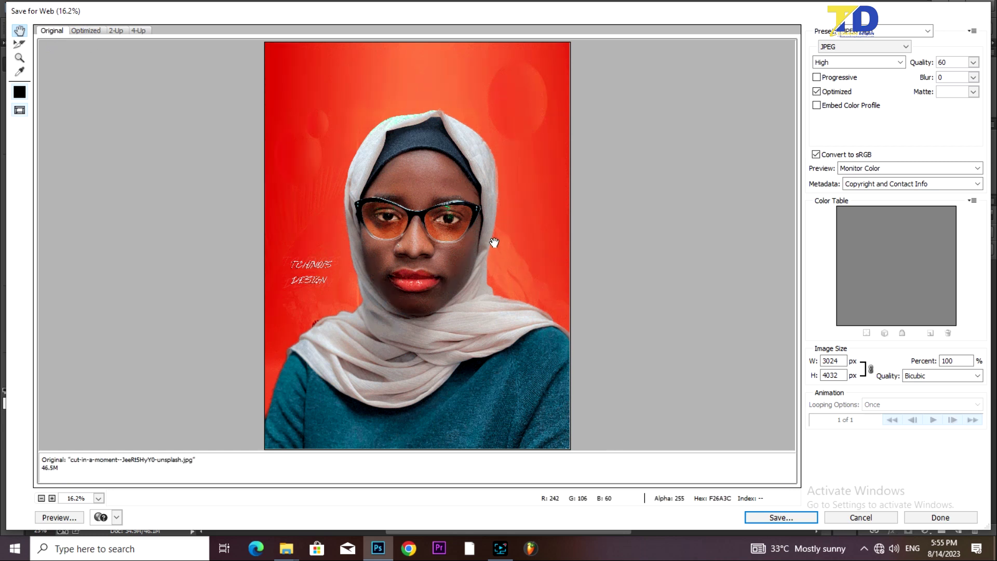
click(51, 497)
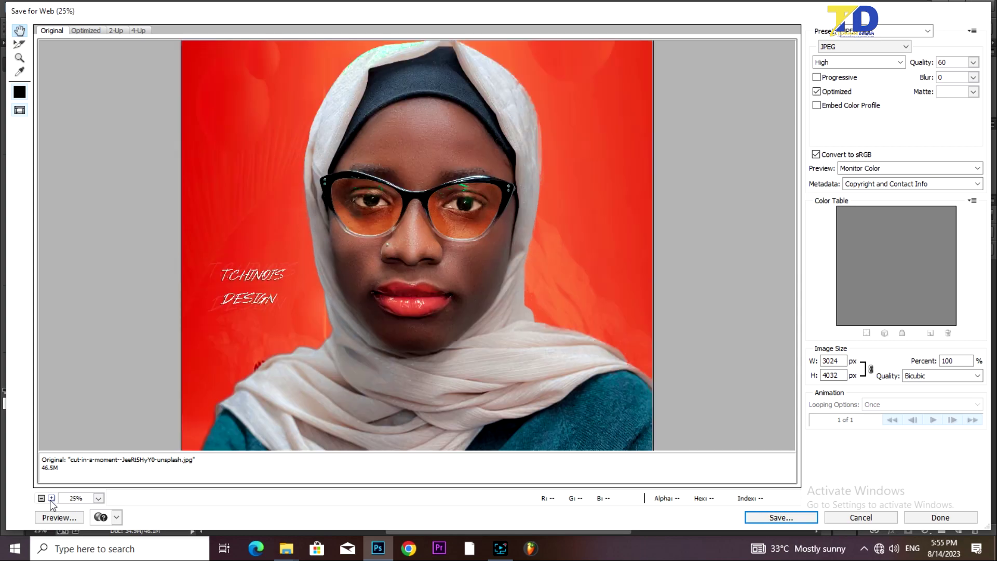
click(51, 498)
drag(454, 290, 454, 257)
Set the JPEG export quality to Maximum (100), keeping Bicubic resampling for the image size
click(876, 61)
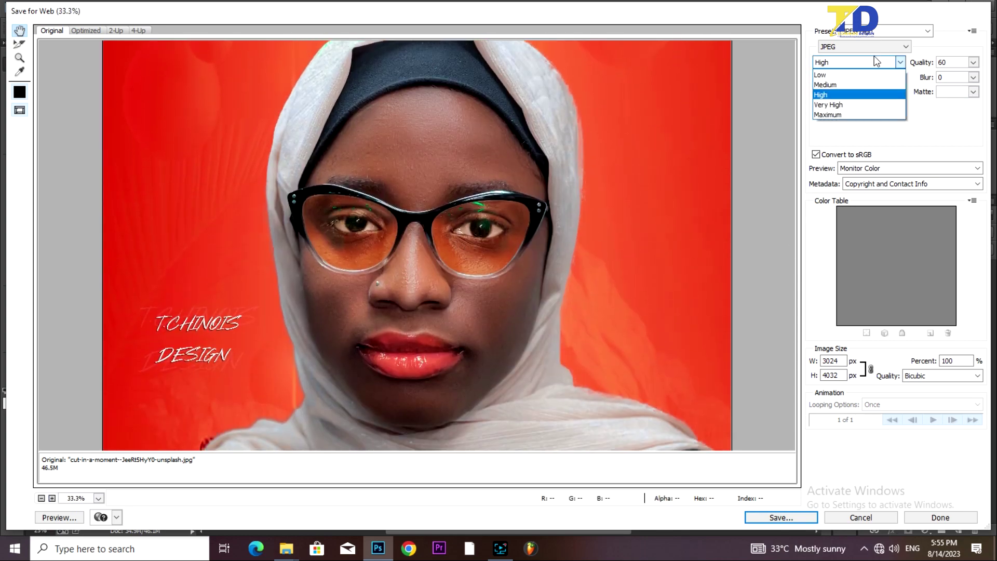
click(828, 114)
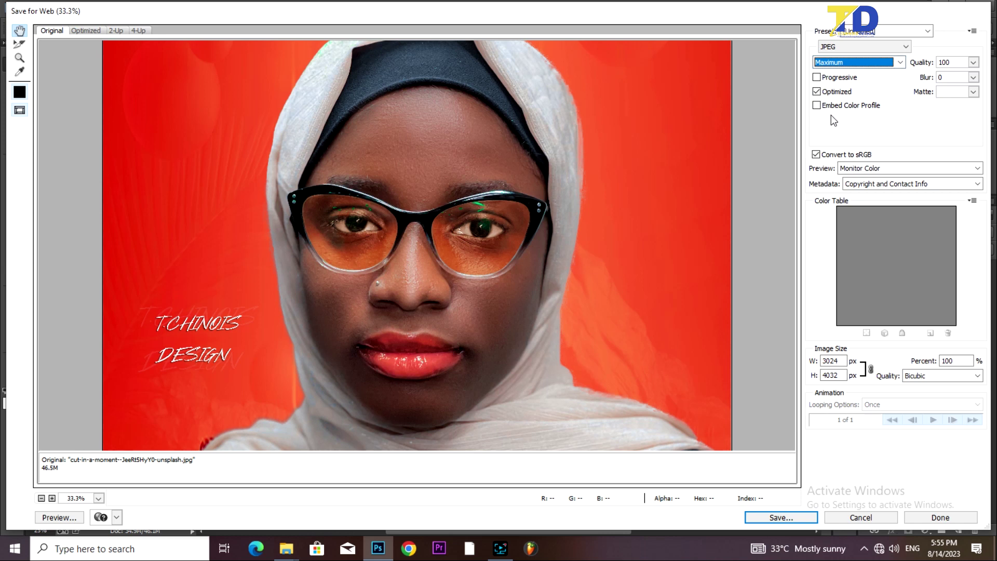
click(975, 378)
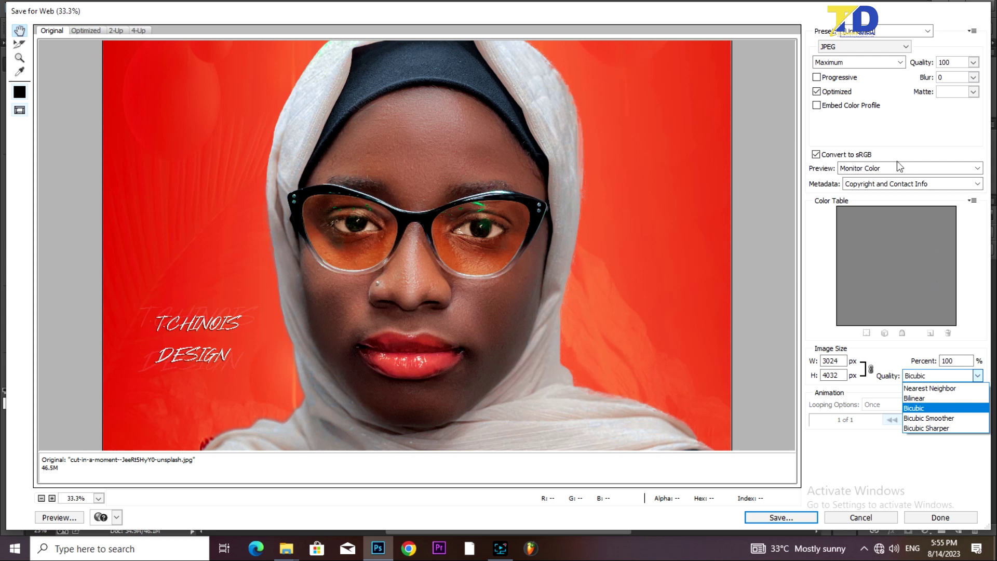
click(974, 62)
click(973, 63)
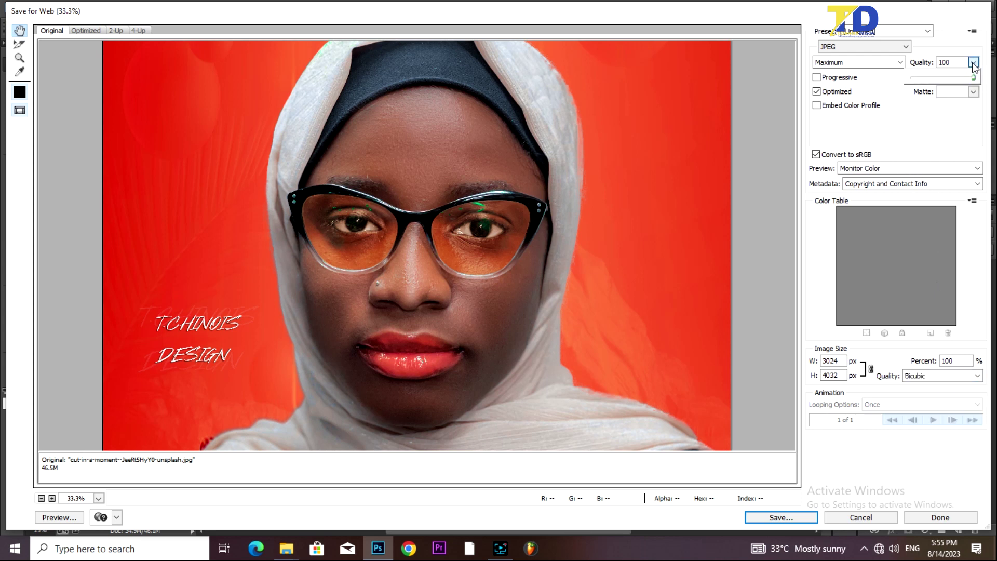
click(875, 88)
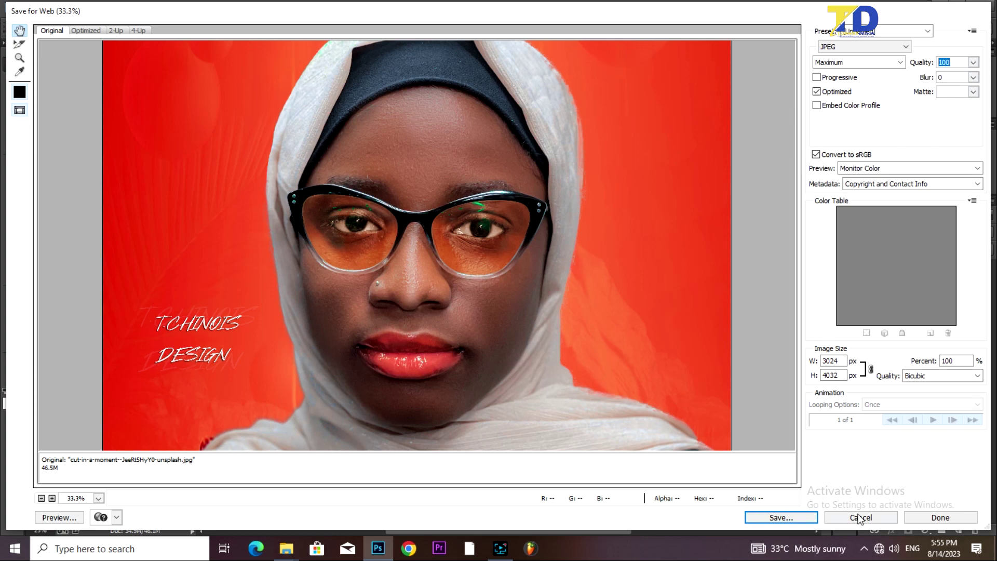
Save the optimized JPEG to the Desktop as an Images Only export under the suggested file name
click(783, 518)
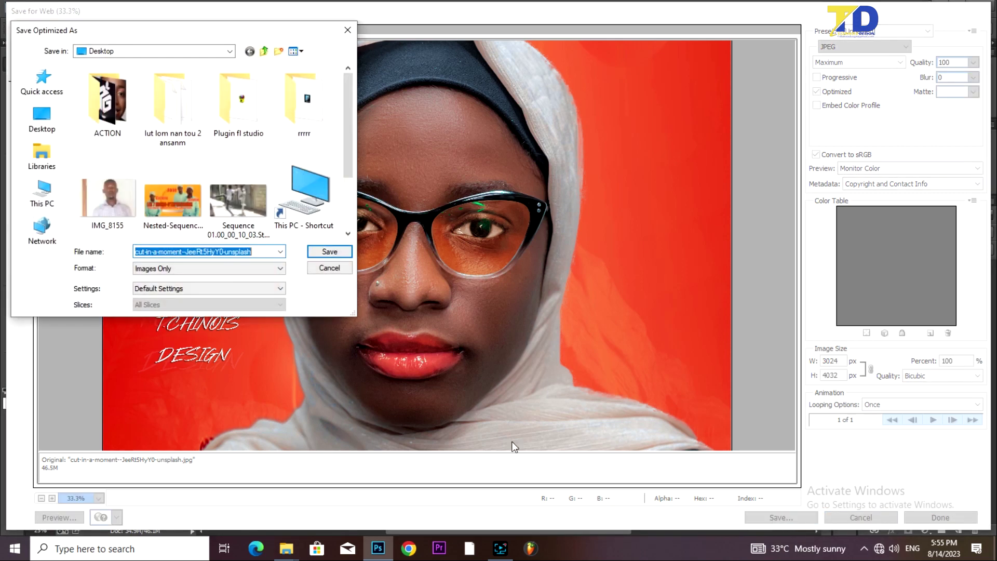
click(325, 254)
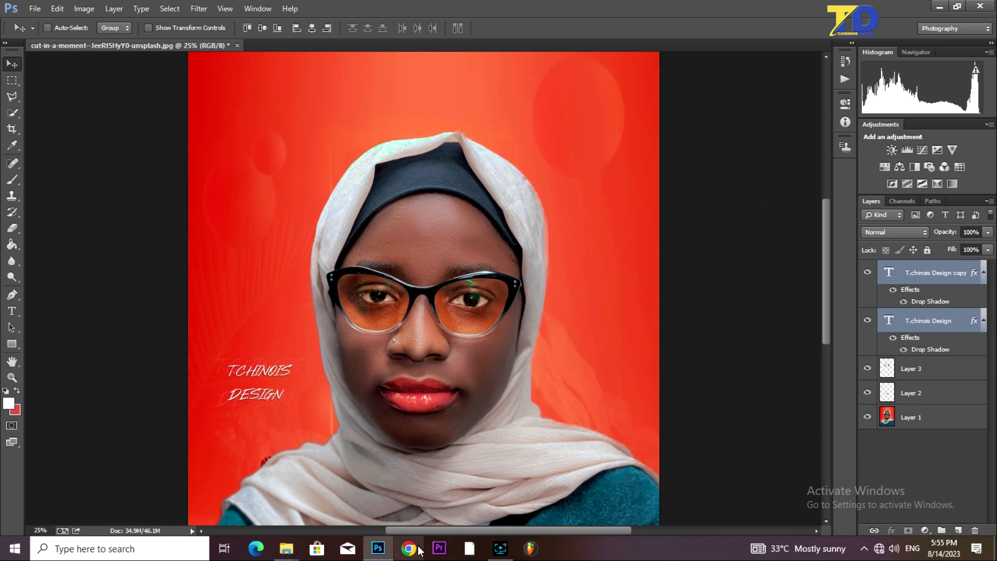
mouse_move(377, 549)
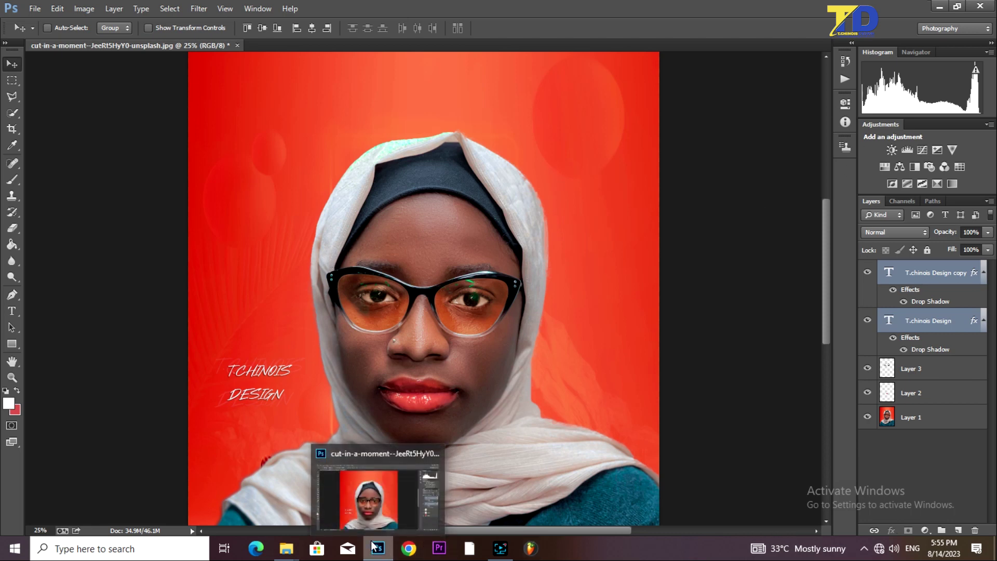